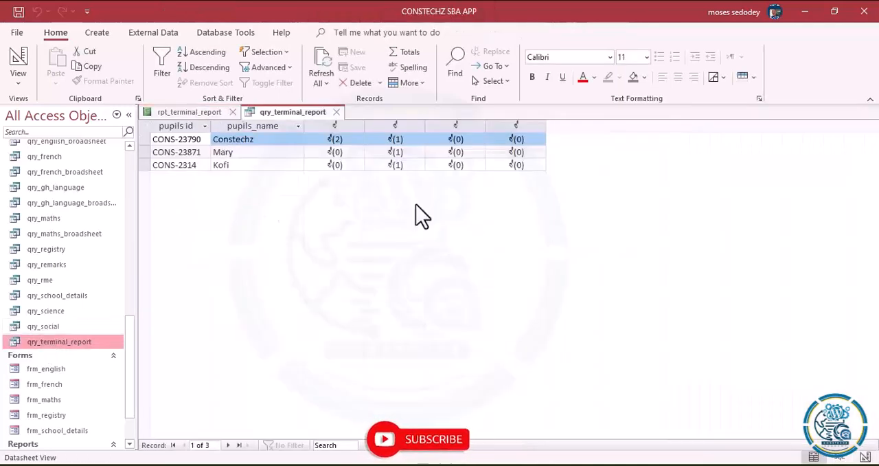
- Examine the fields included in the qry_terminal_report query in Design View, and close the query
click(18, 83)
click(22, 175)
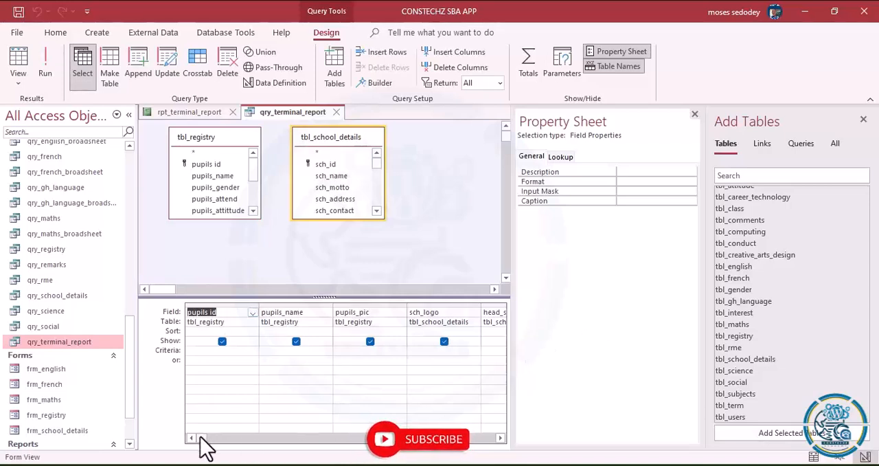
drag(204, 437, 256, 438)
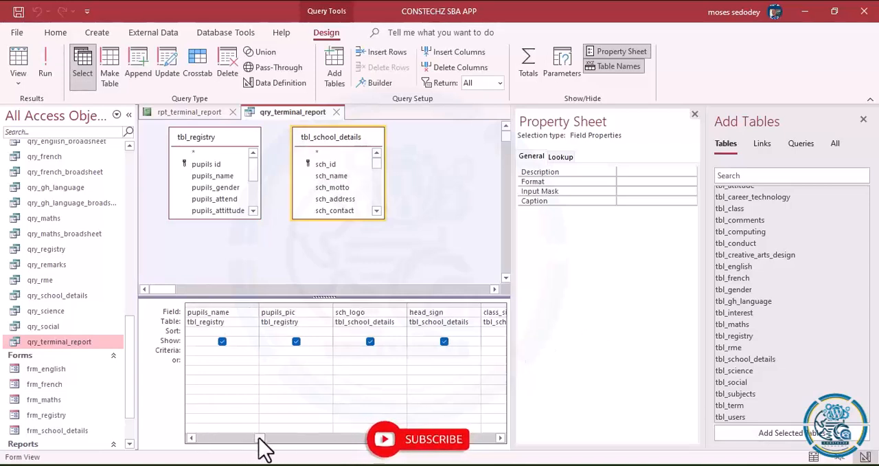
click(337, 111)
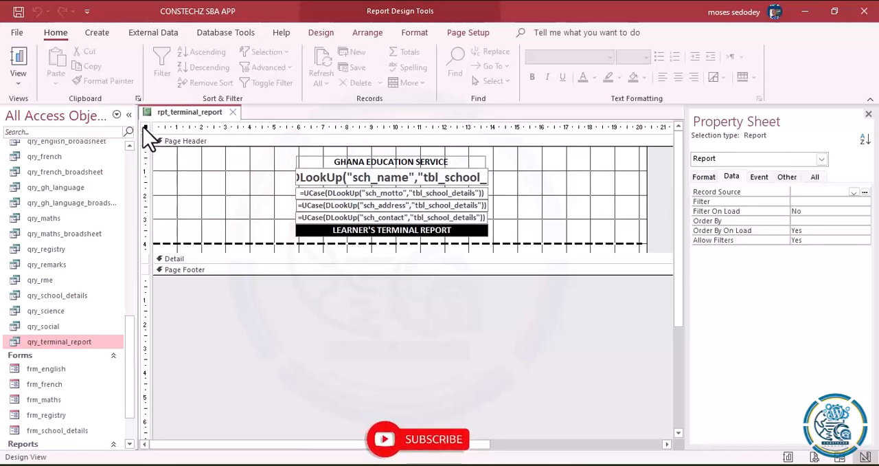
- Set the terminal report's Record Source to the qry_terminal_report query and close its property sheet
click(853, 192)
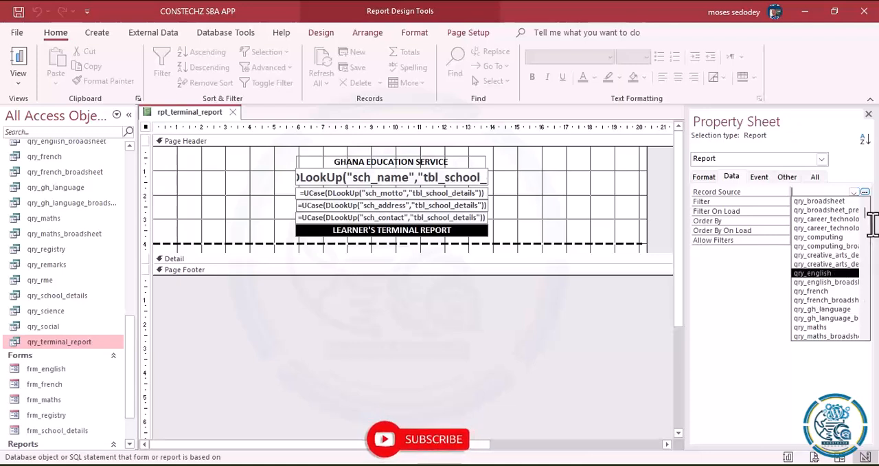
click(865, 335)
click(866, 335)
click(865, 335)
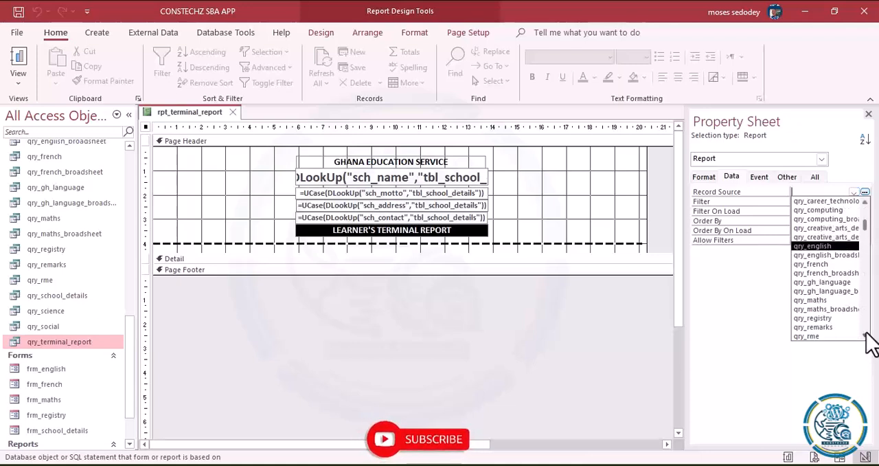
click(865, 335)
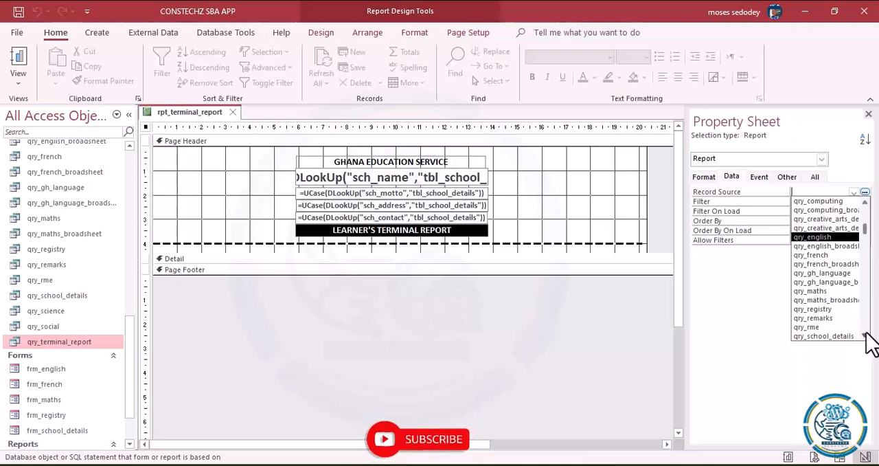
click(865, 335)
click(865, 335)
click(865, 335)
click(866, 335)
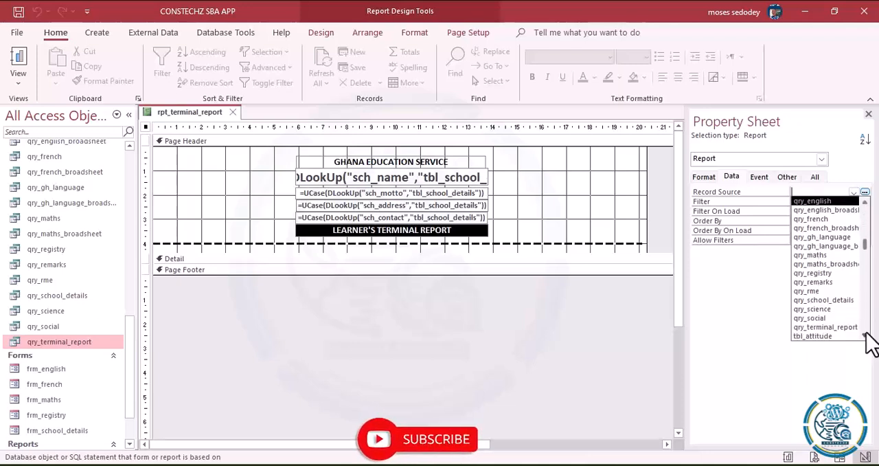
click(826, 328)
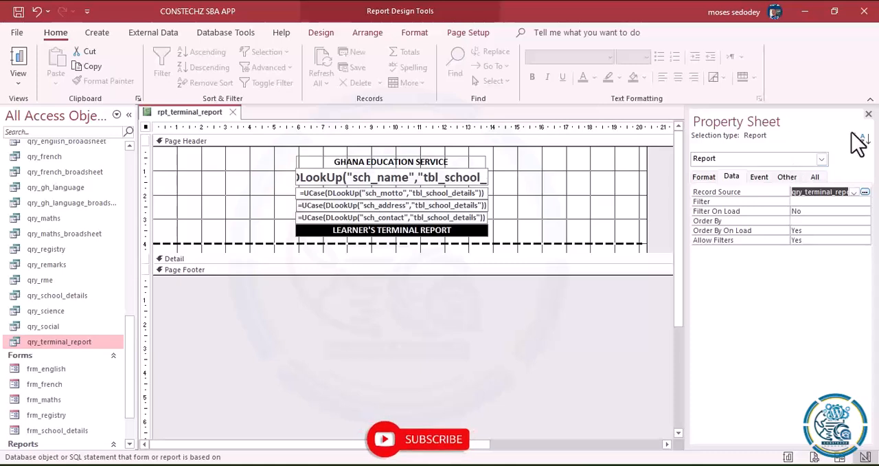
click(868, 114)
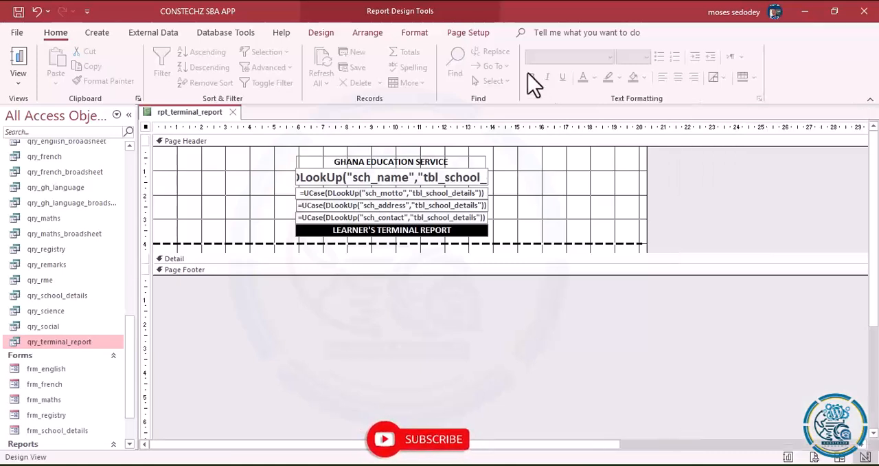
- Add the pupils_pic field to the page header, to the right of the school heading, and delete its attached label
click(318, 38)
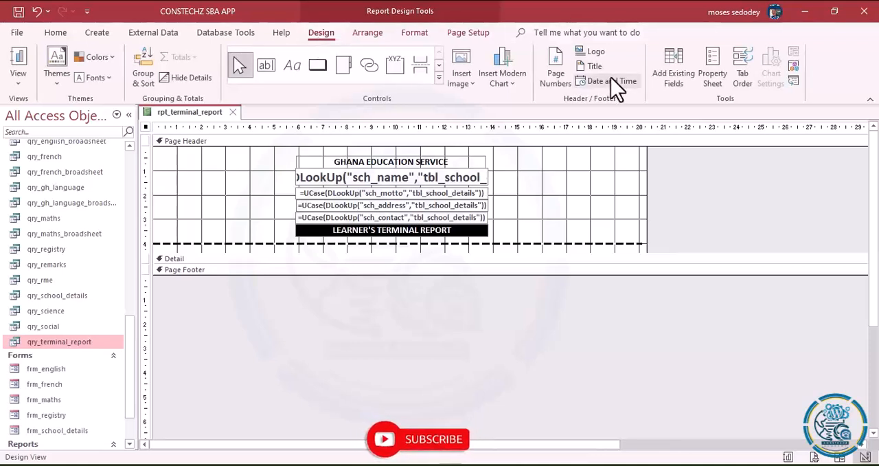
click(675, 73)
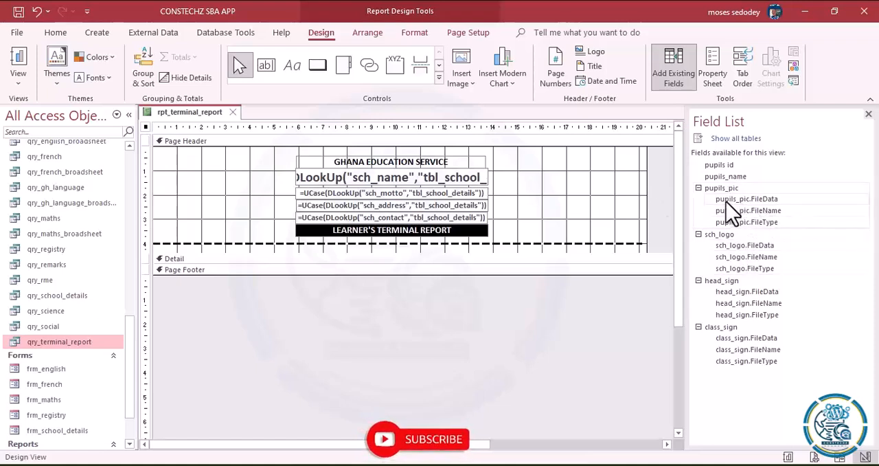
drag(714, 190, 557, 180)
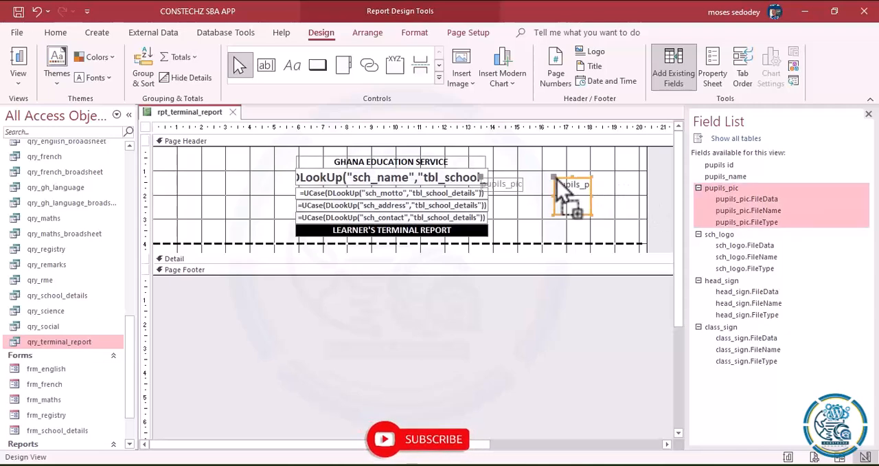
click(504, 185)
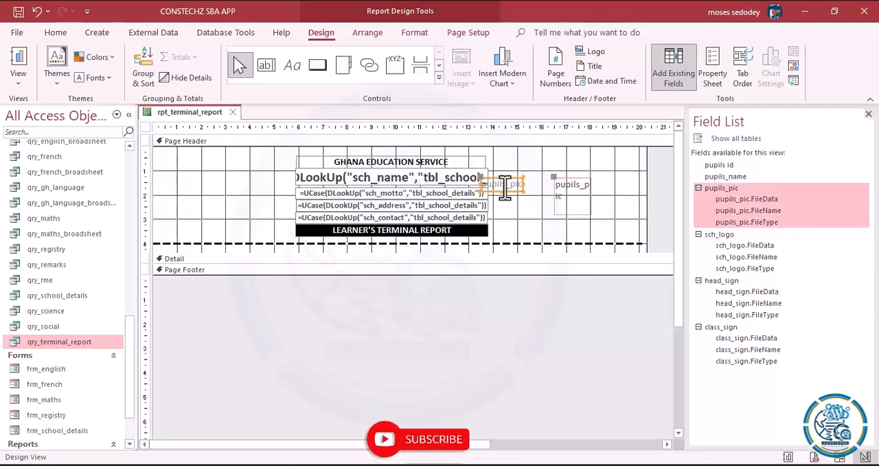
right_click(504, 185)
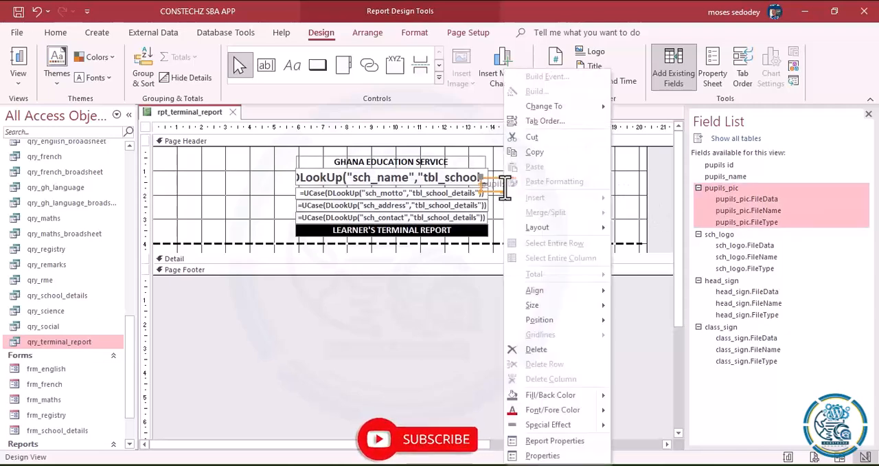
click(537, 350)
- Enlarge the pupils_pic frame to about 2.8 cm wide by 2.6 cm high and make its outline transparent
click(583, 199)
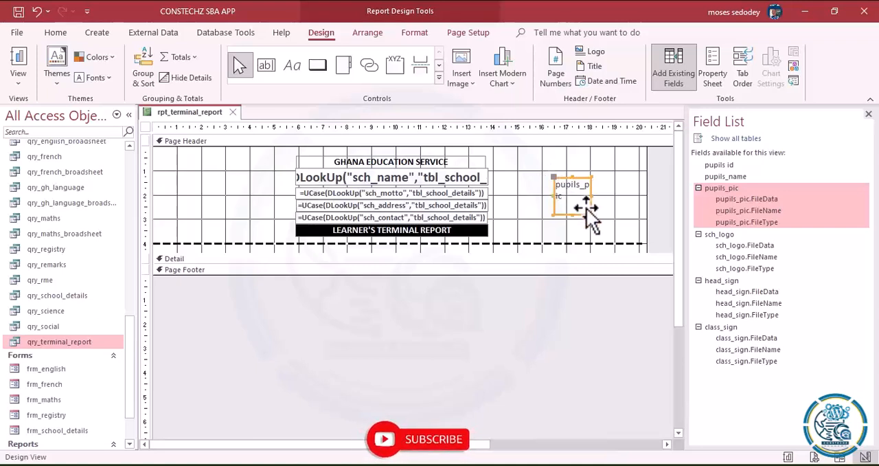
mouse_move(589, 214)
mouse_down()
mouse_move(620, 236)
mouse_move(595, 205)
mouse_move(619, 234)
mouse_move(605, 220)
mouse_up()
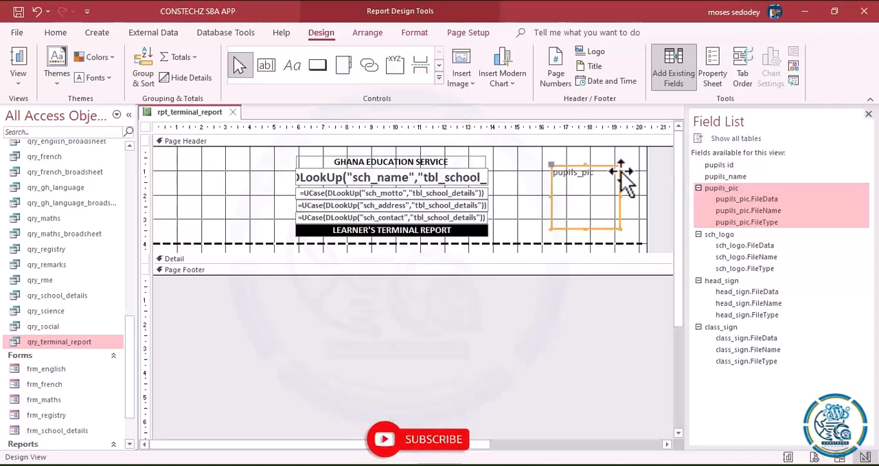
click(711, 68)
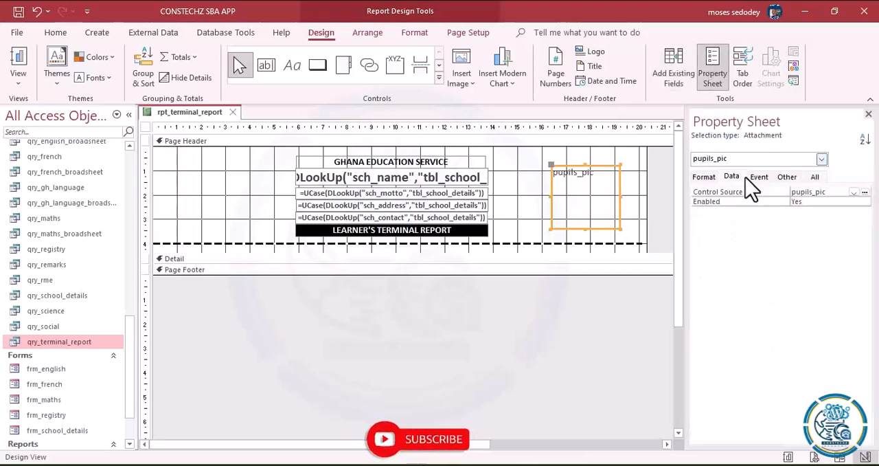
click(704, 177)
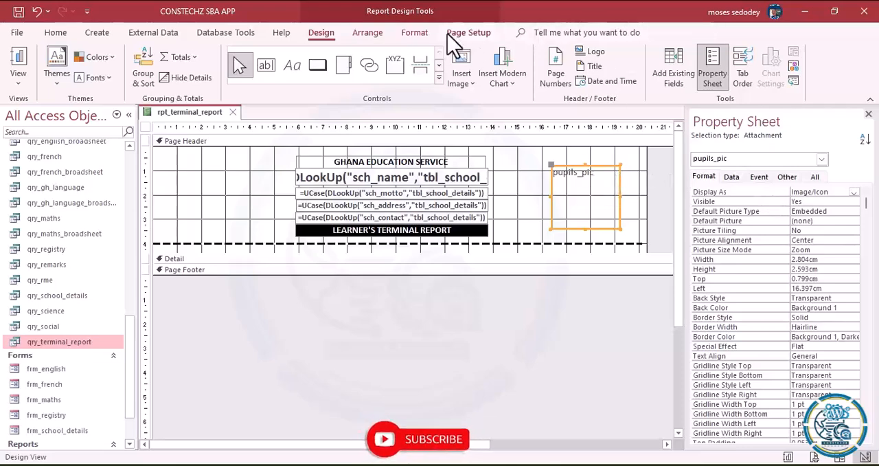
click(415, 33)
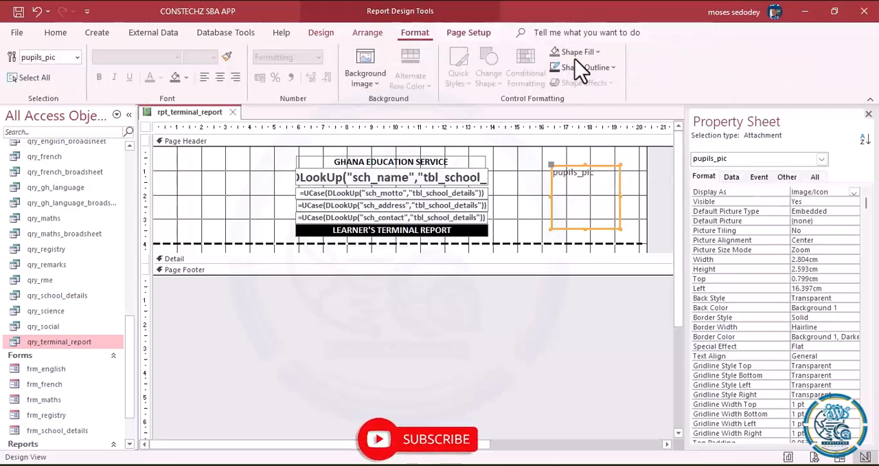
click(615, 68)
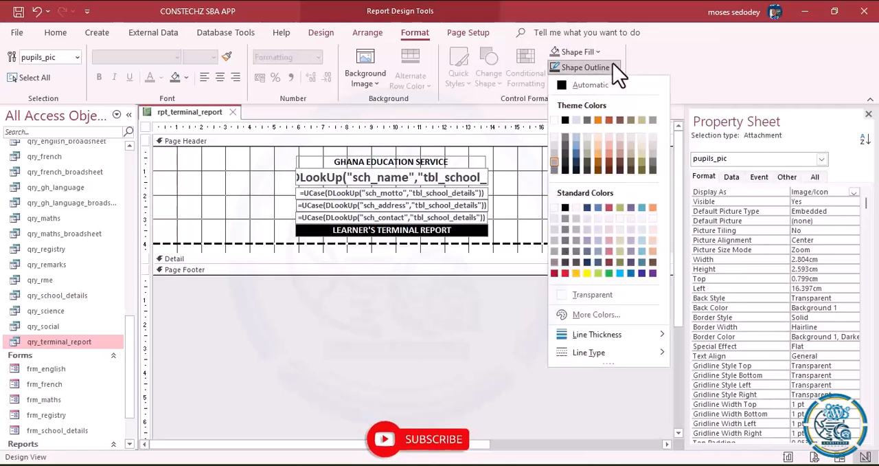
click(581, 294)
click(530, 201)
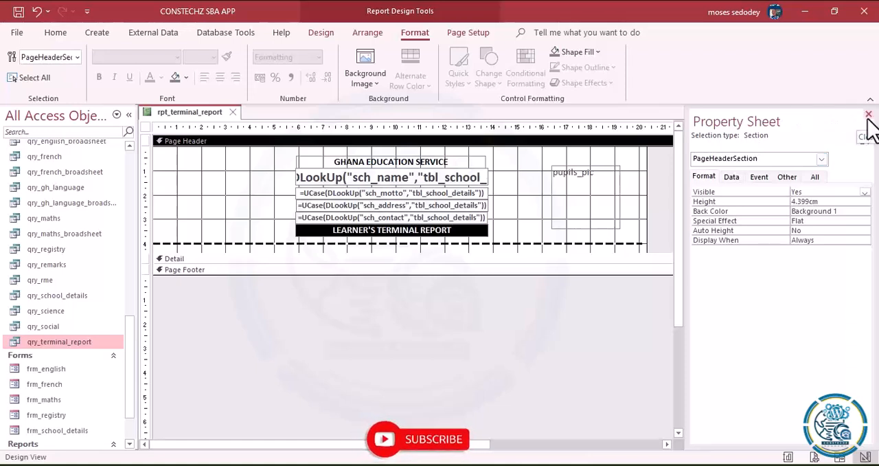
- Add the sch_logo field to the page header about 2 cm from the left and 1.6 cm from the top, and delete its label
click(320, 33)
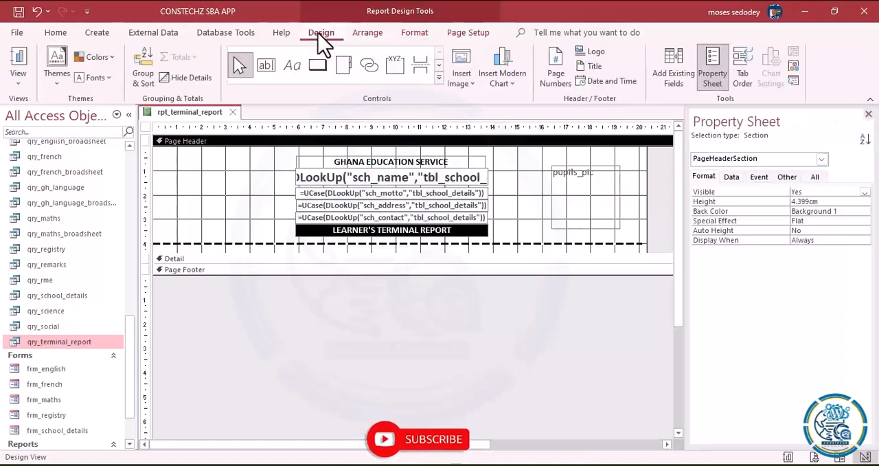
click(684, 68)
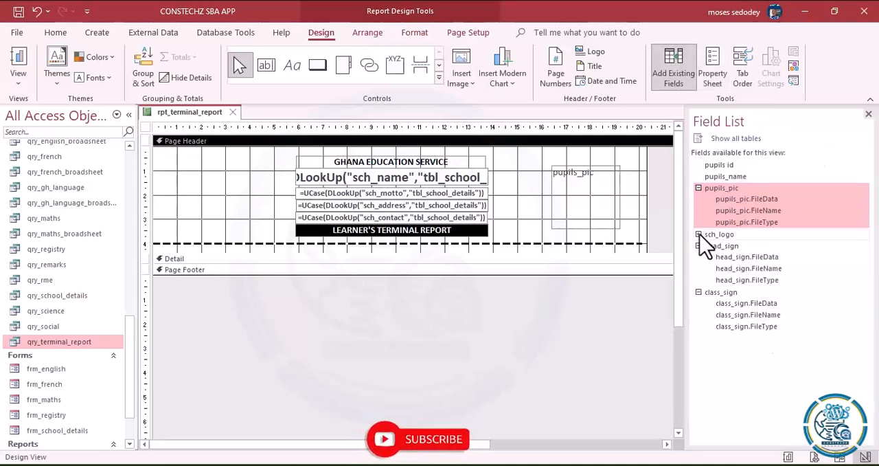
drag(731, 239, 616, 227)
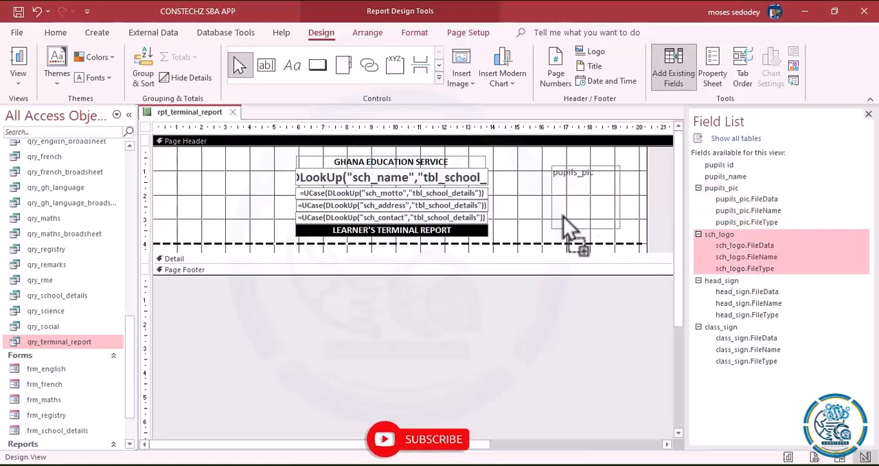
drag(254, 184, 202, 186)
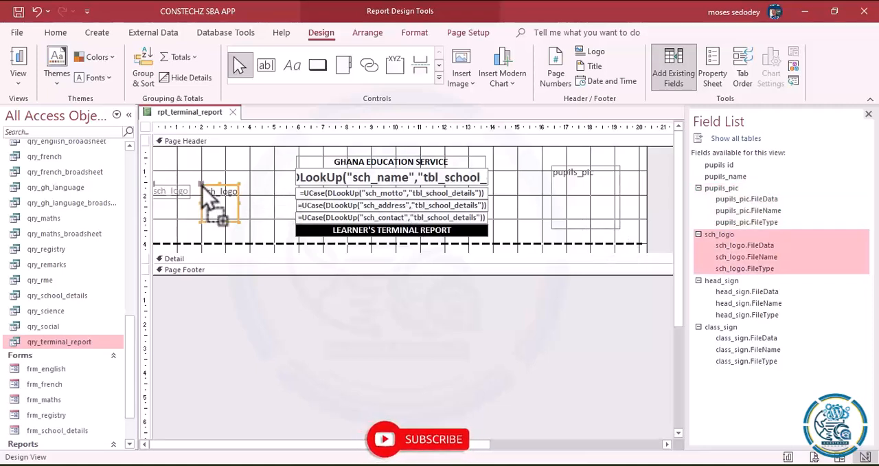
click(168, 193)
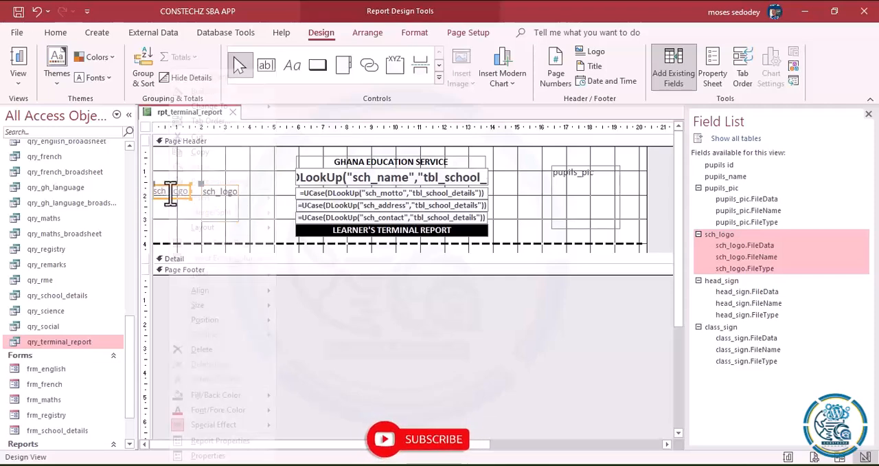
right_click(172, 192)
click(202, 350)
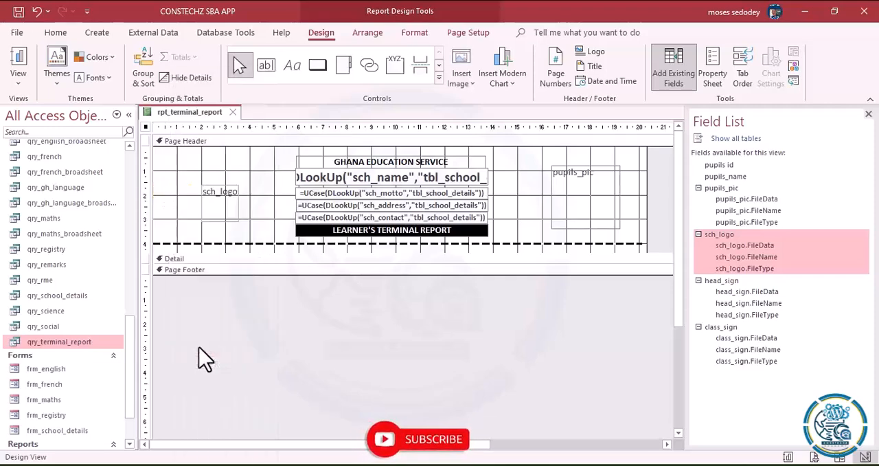
- Set the width of the sch_logo frame to 2.804 cm, copied from the pupils_pic frame
click(223, 198)
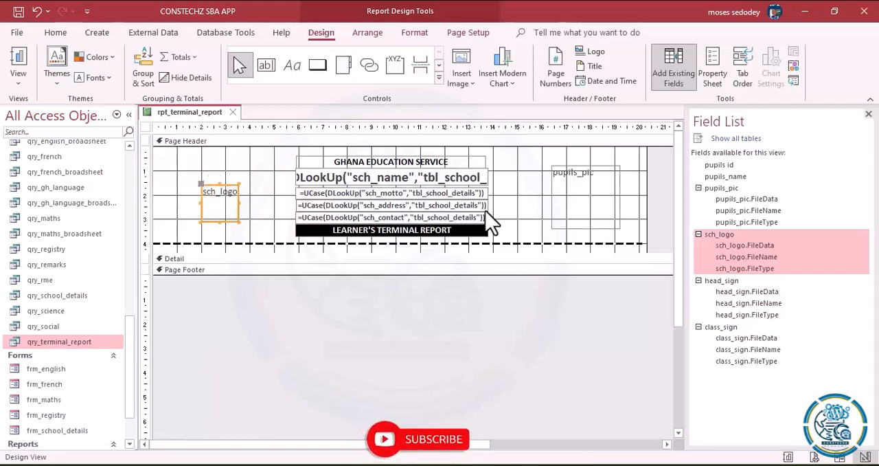
click(599, 206)
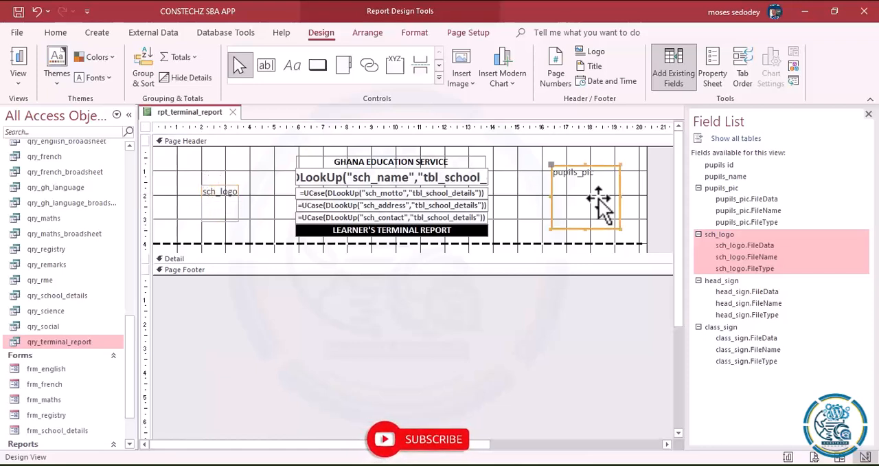
click(721, 79)
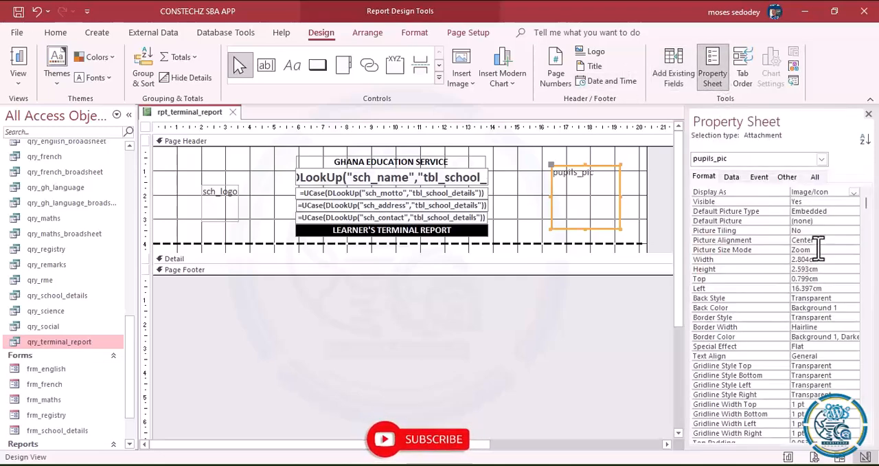
click(764, 260)
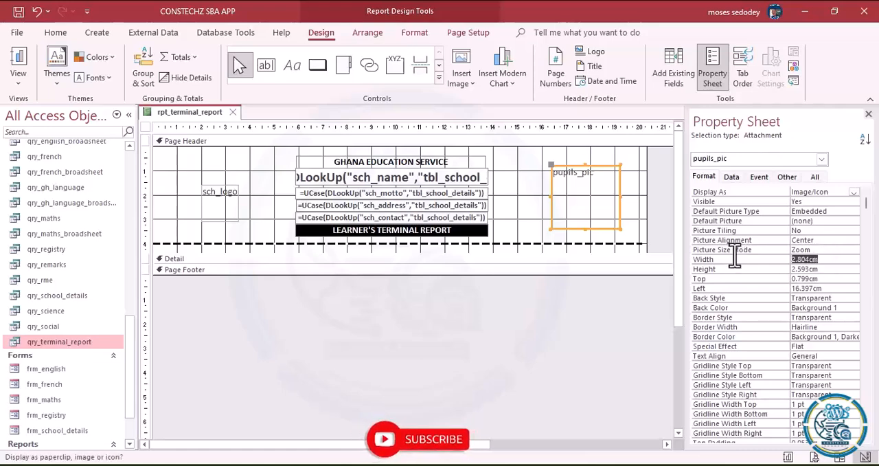
click(225, 210)
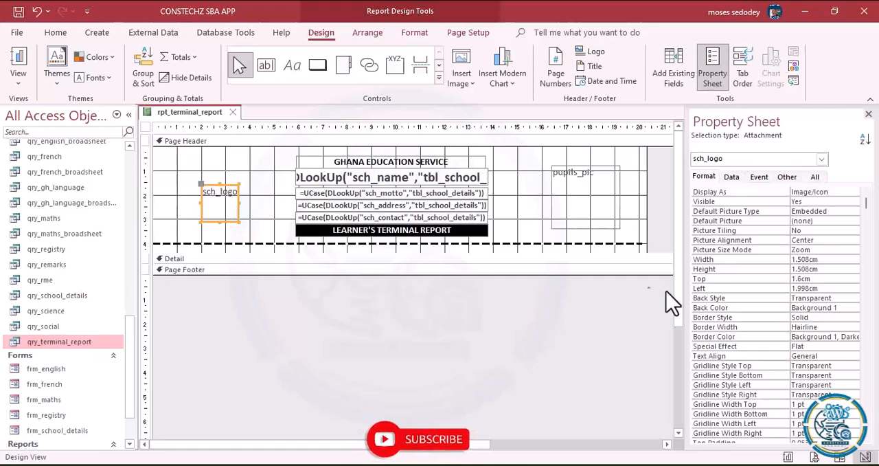
click(830, 259)
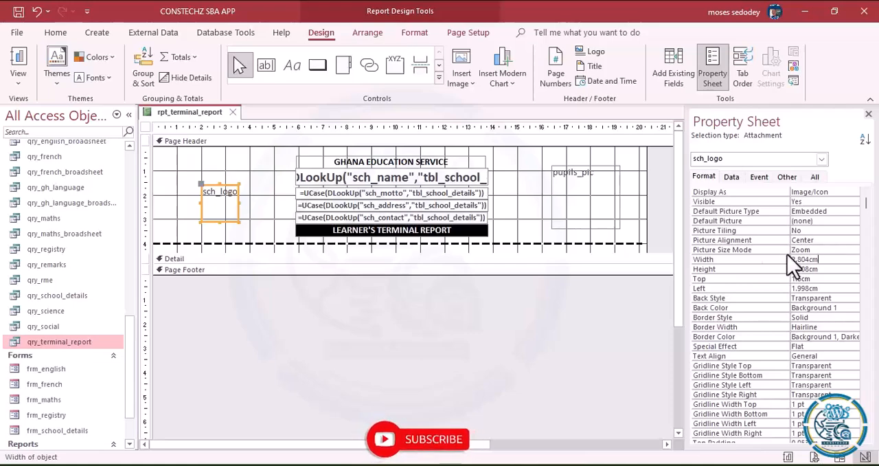
- Set the picture size mode of the pupils_pic frame to Stretch
click(582, 200)
click(587, 209)
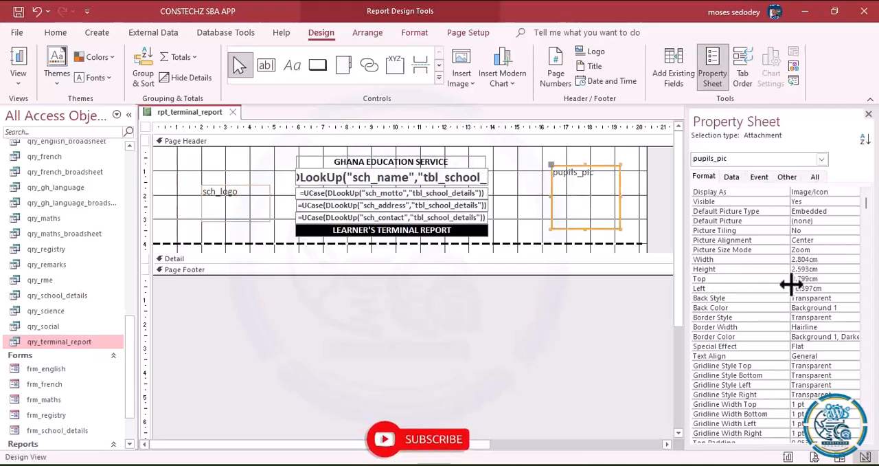
click(820, 249)
click(853, 250)
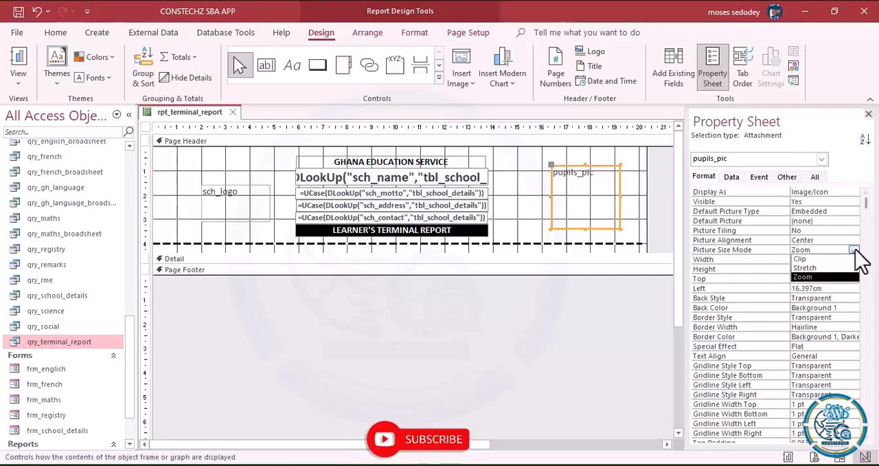
click(817, 268)
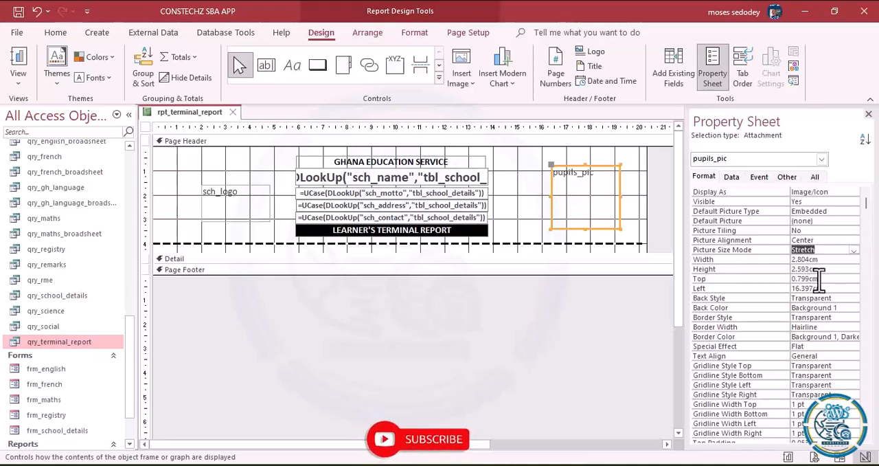
- Set the height of the sch_logo frame to 2.593 cm, copied from the pupils_pic frame
click(720, 266)
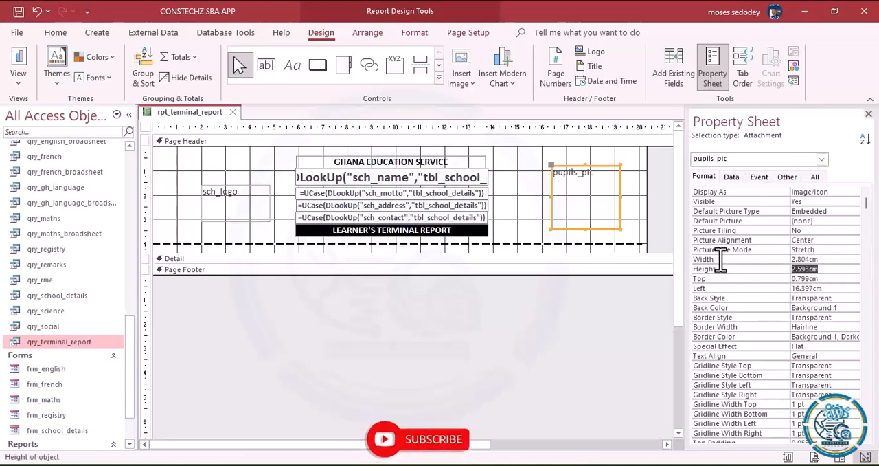
click(234, 211)
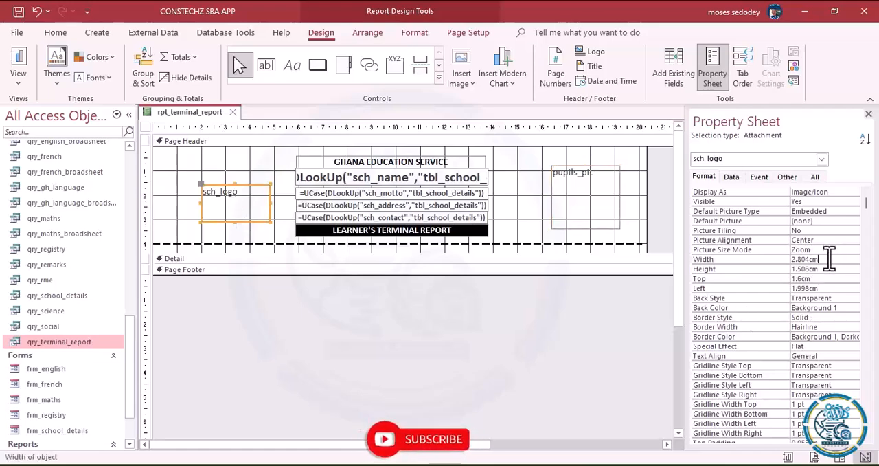
click(720, 268)
- Set the top position of the sch_logo frame to 0.799 cm, matching the pupils_pic frame
click(584, 195)
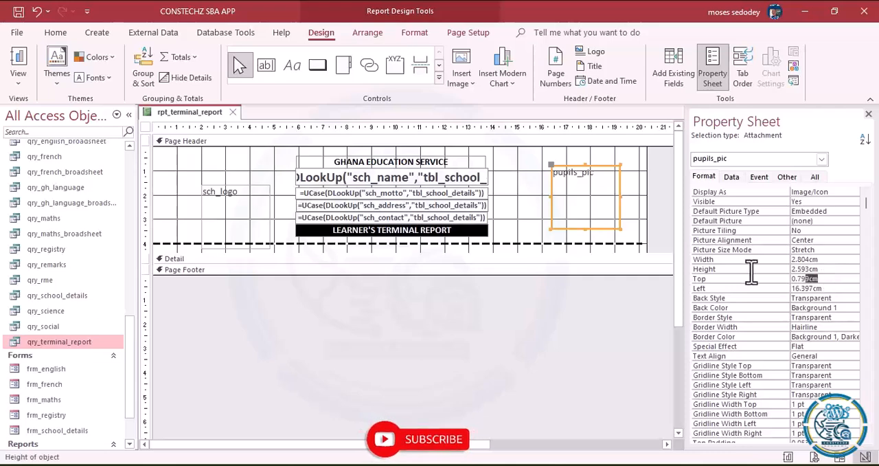
click(719, 277)
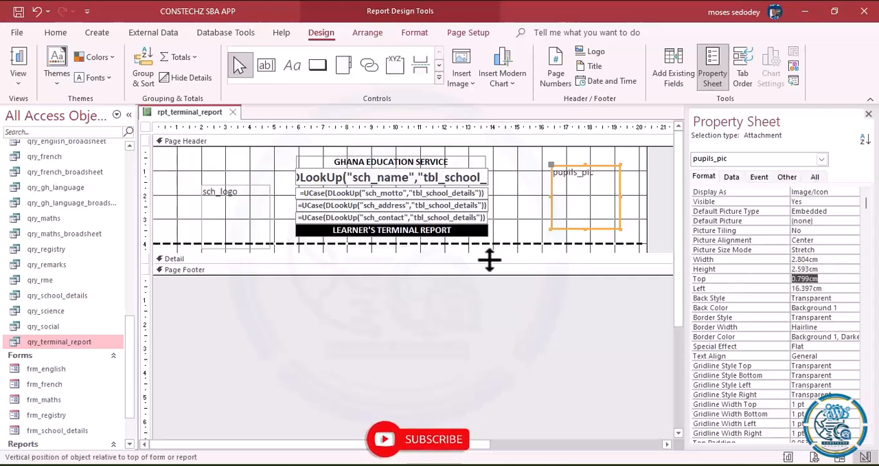
click(241, 206)
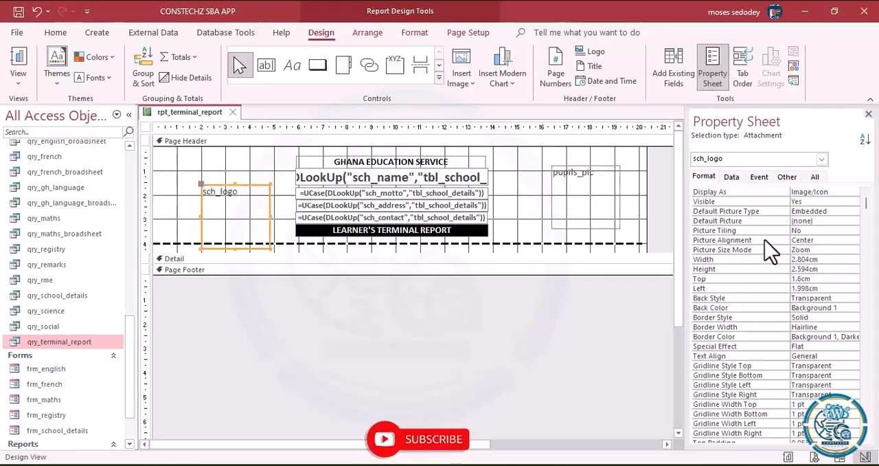
click(809, 288)
click(819, 278)
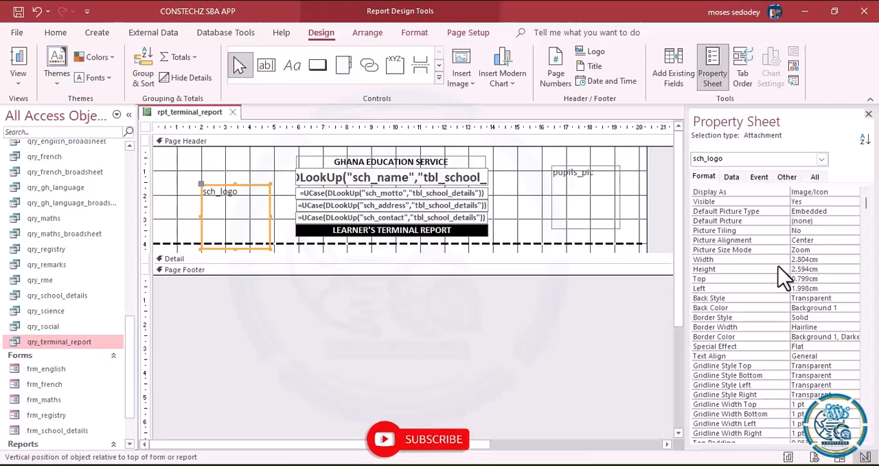
- Set the left position of the sch_logo frame to 16.397 cm, copied from the pupils_pic frame
click(589, 197)
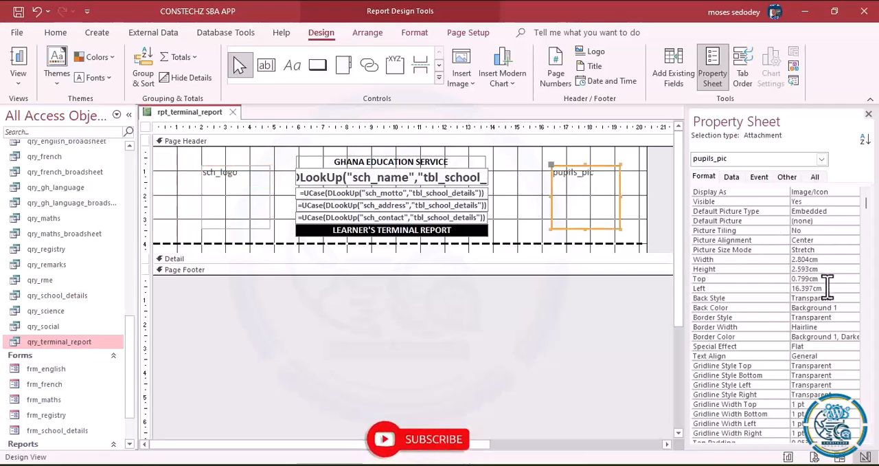
click(747, 286)
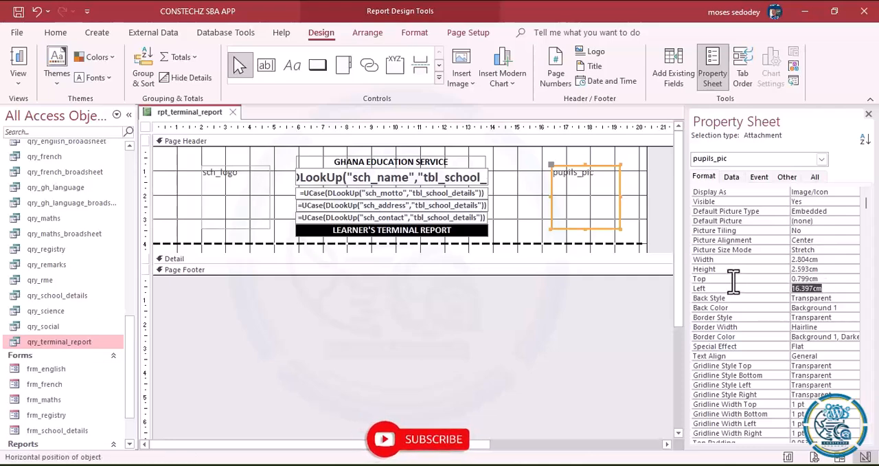
click(234, 198)
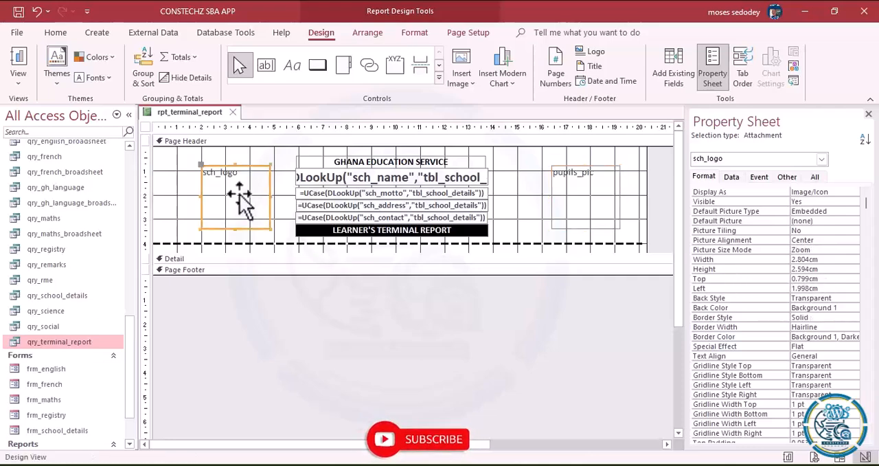
click(824, 288)
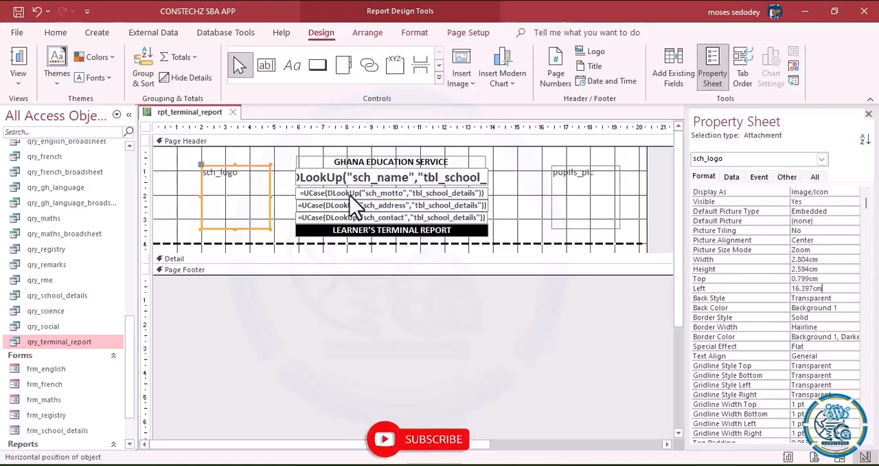
click(241, 192)
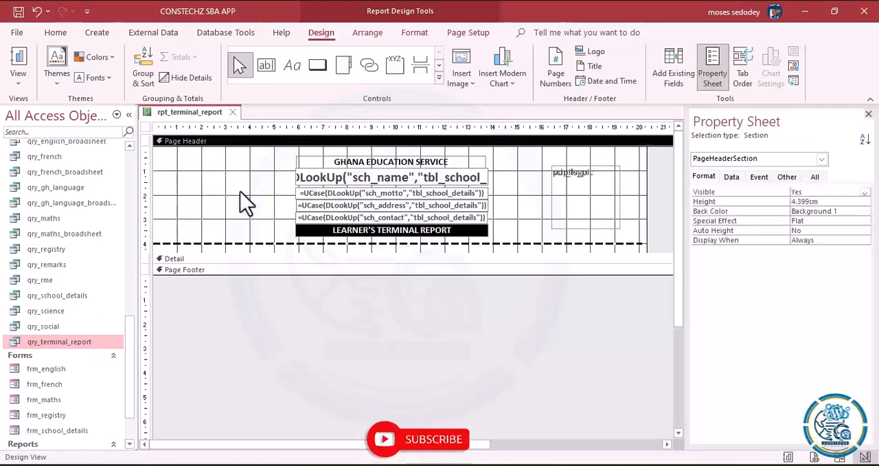
- Move the sch_logo frame to the left of the school heading, about 1.2 cm from the left edge, and make its outline transparent
click(613, 187)
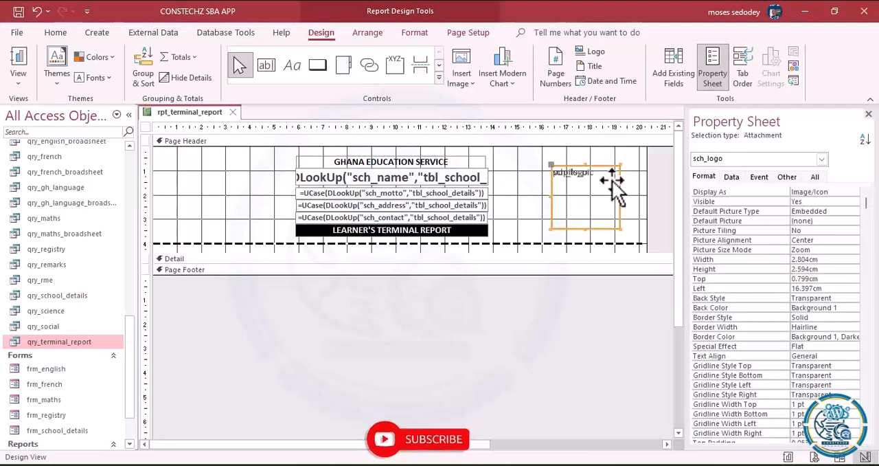
drag(592, 203, 225, 204)
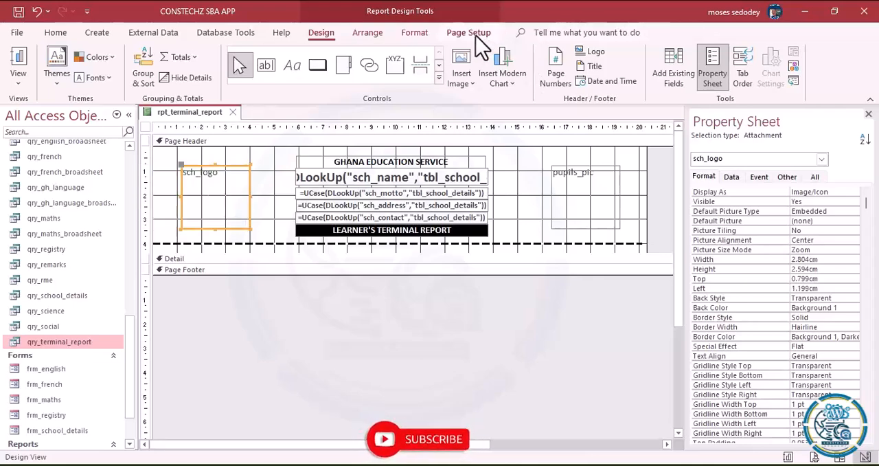
click(415, 33)
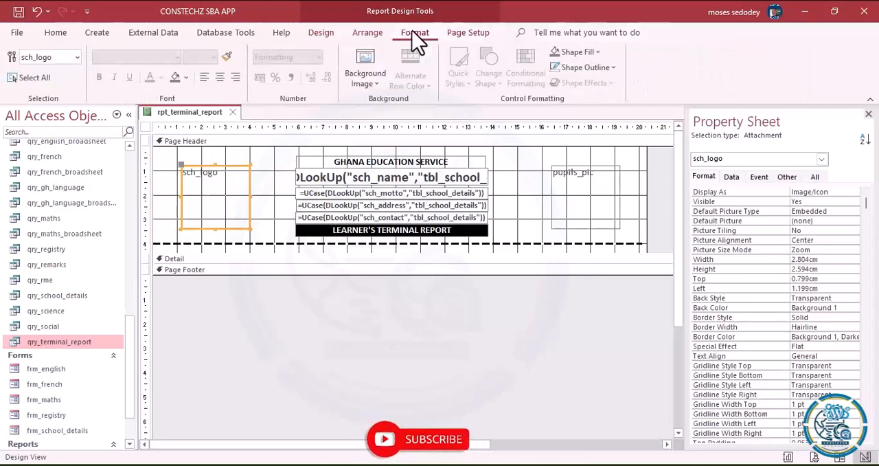
click(614, 67)
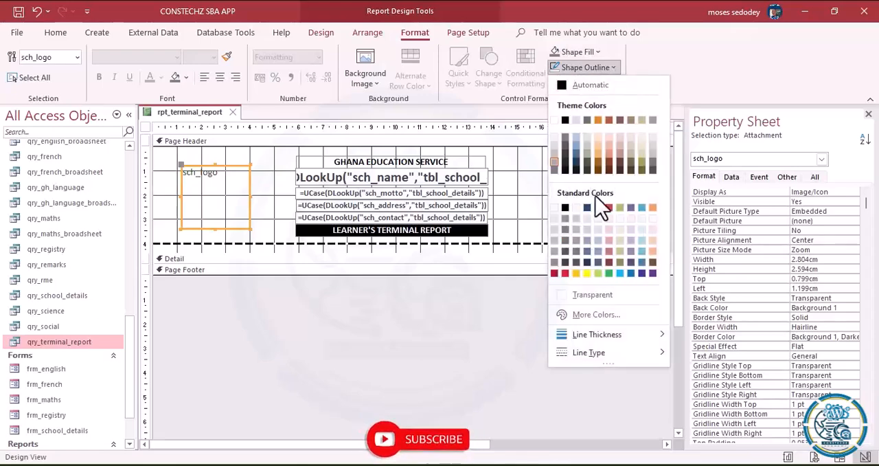
click(591, 293)
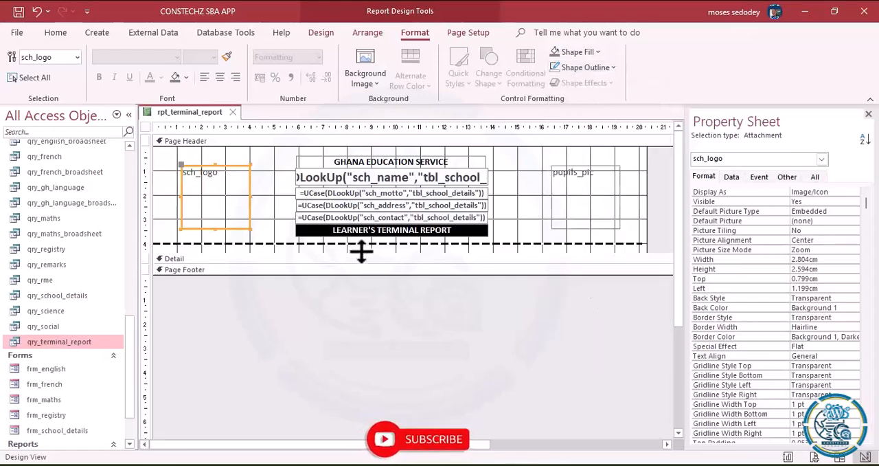
- Switch the report to Layout View and check the pupil picture and school logo in the header
click(55, 34)
click(19, 84)
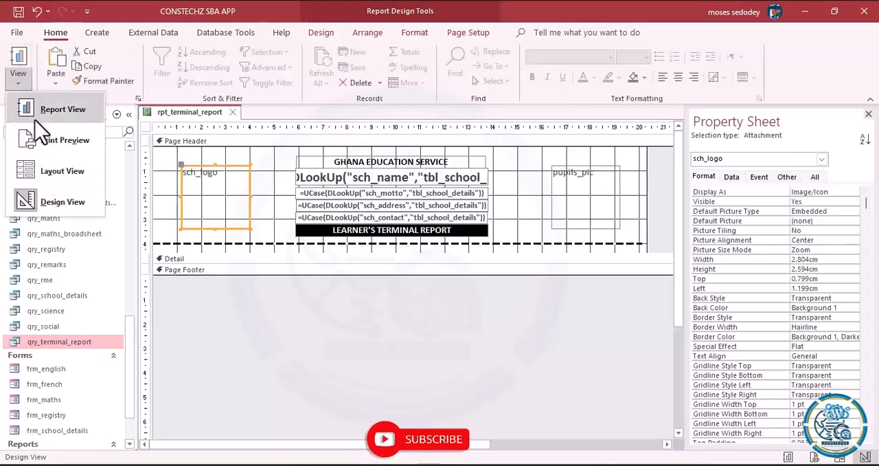
click(42, 177)
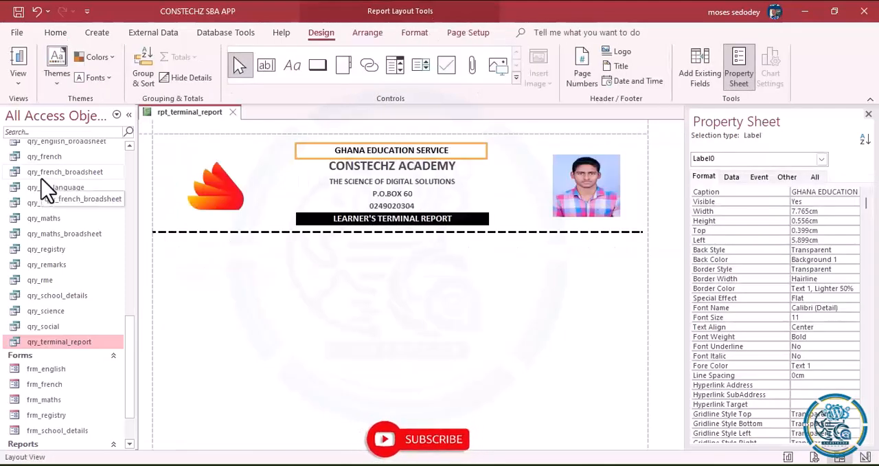
click(588, 168)
click(238, 197)
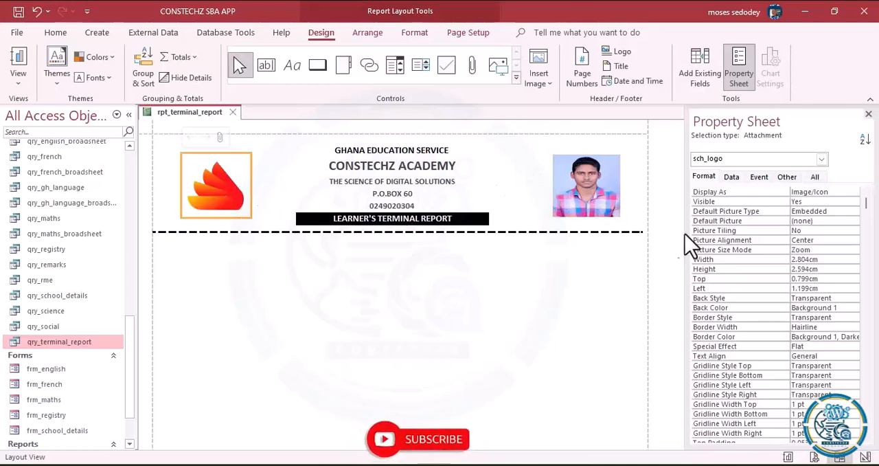
- Close the property sheet and return the report to Design View
click(868, 115)
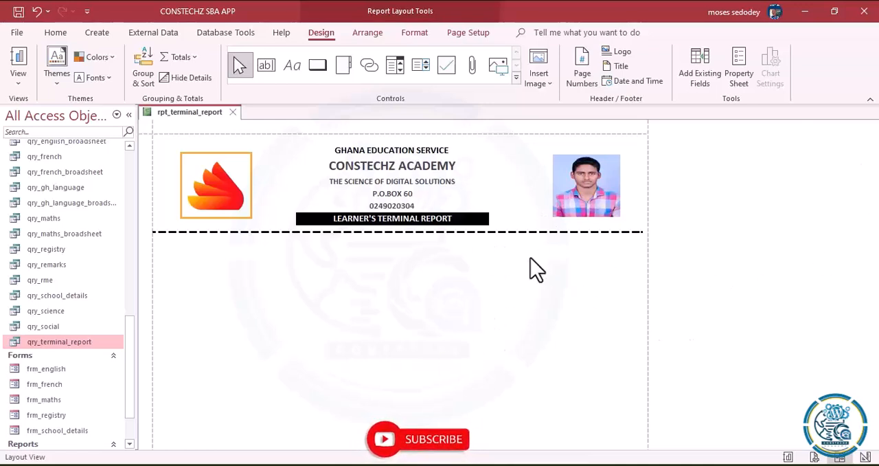
click(462, 322)
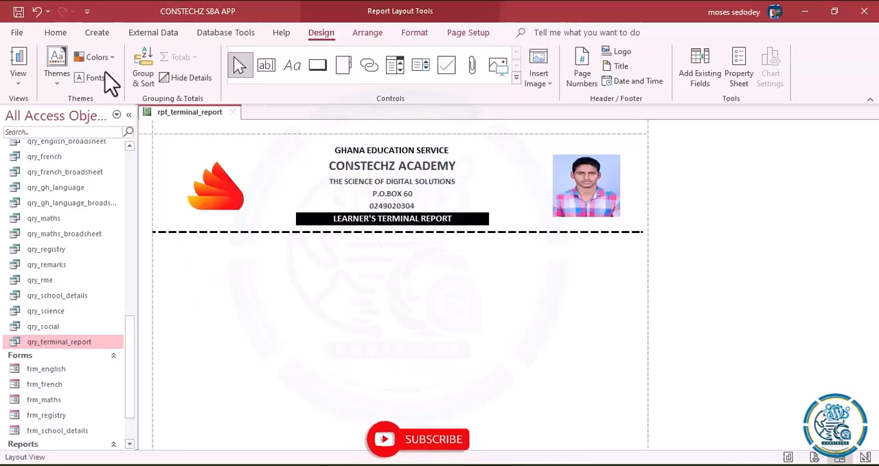
click(19, 81)
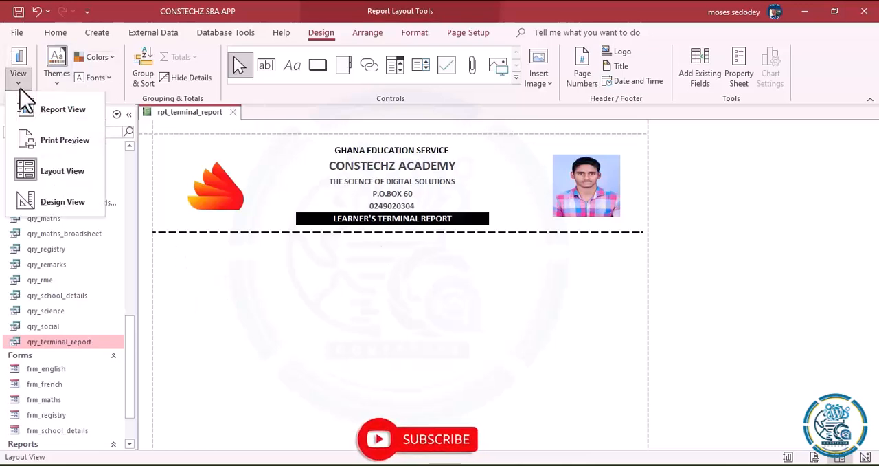
click(39, 210)
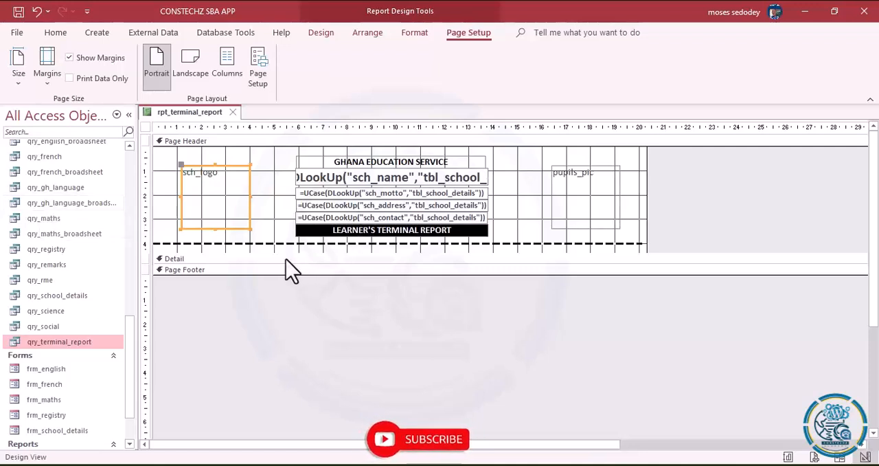
- Open the page footer to about 1.9 cm and the detail section to about 3.2 cm high, extending the page header to about 5.5 cm
drag(288, 274, 294, 318)
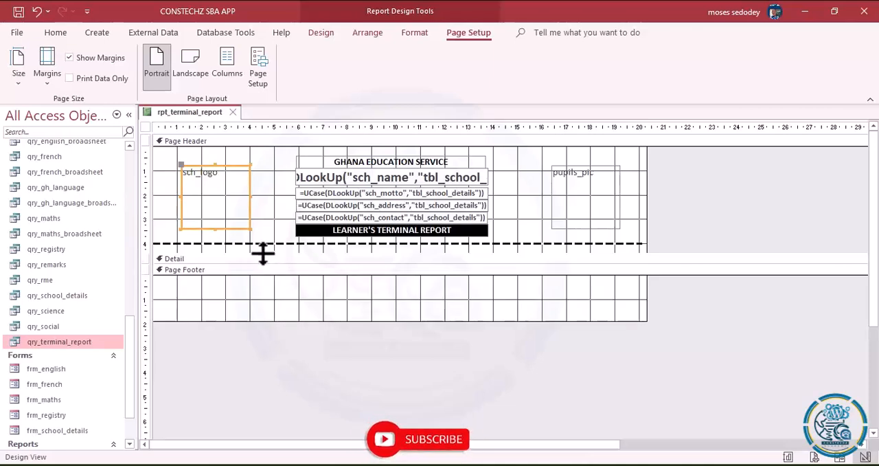
drag(264, 253, 263, 278)
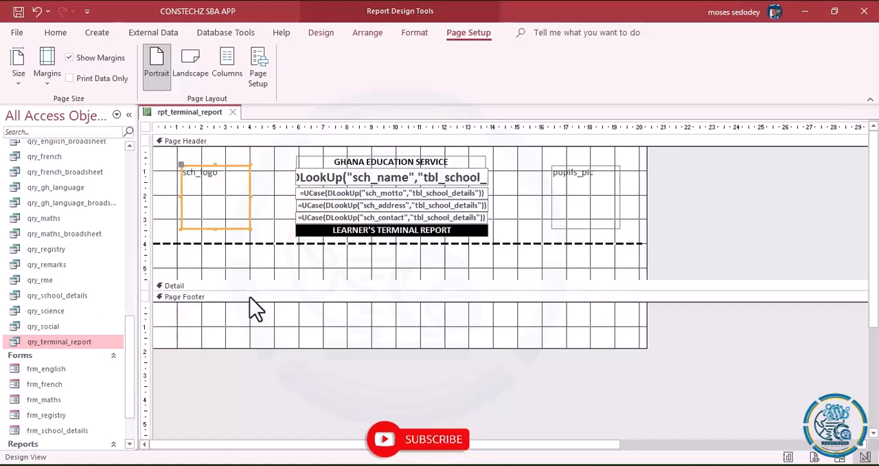
click(250, 285)
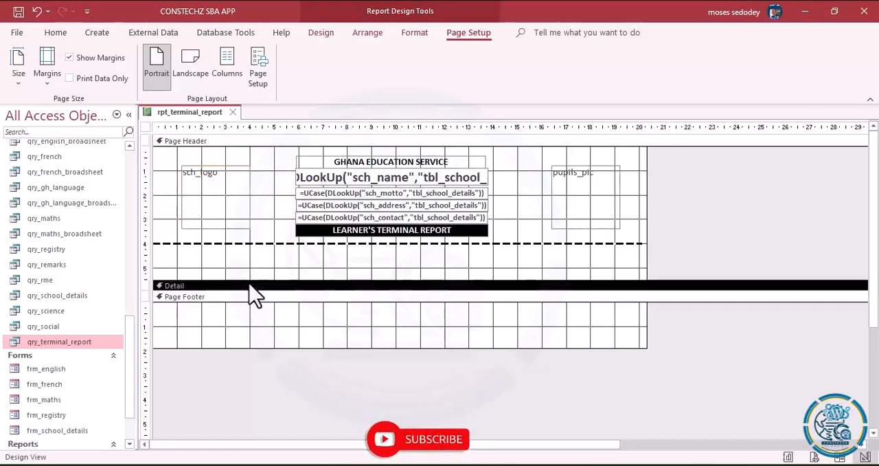
drag(250, 290, 245, 374)
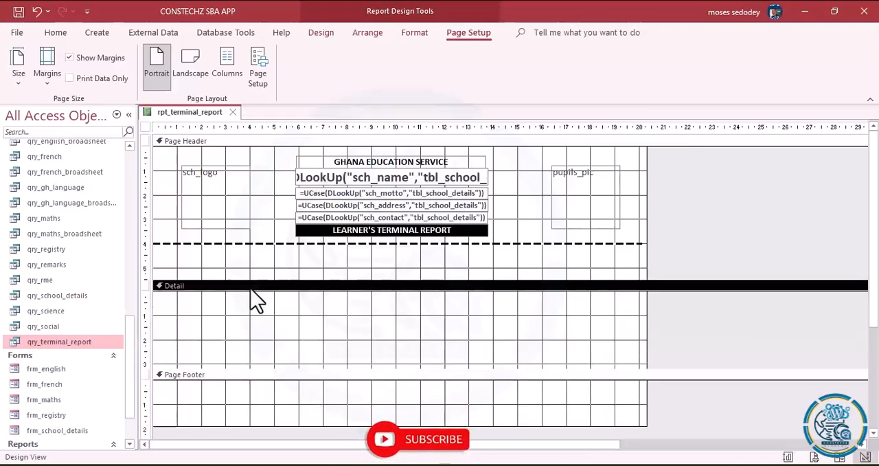
- Shrink the page header to end just below the dashed line and reduce the page footer to about 0.4 cm high
click(252, 287)
drag(251, 276, 250, 250)
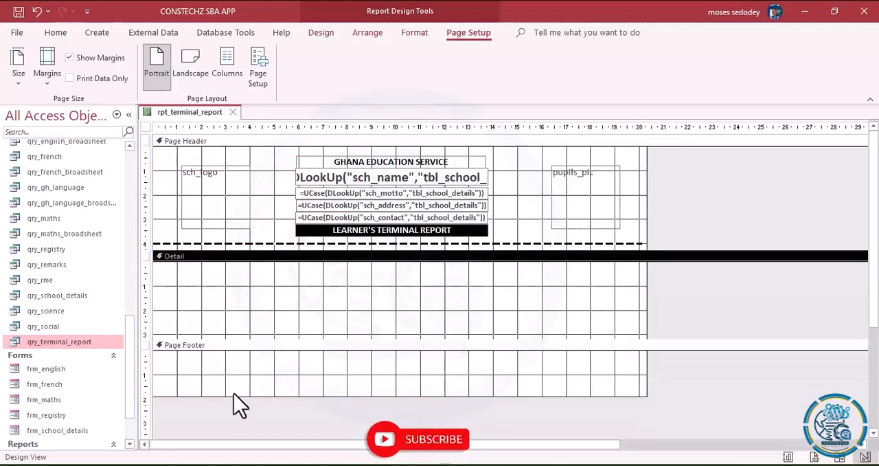
drag(234, 396, 230, 358)
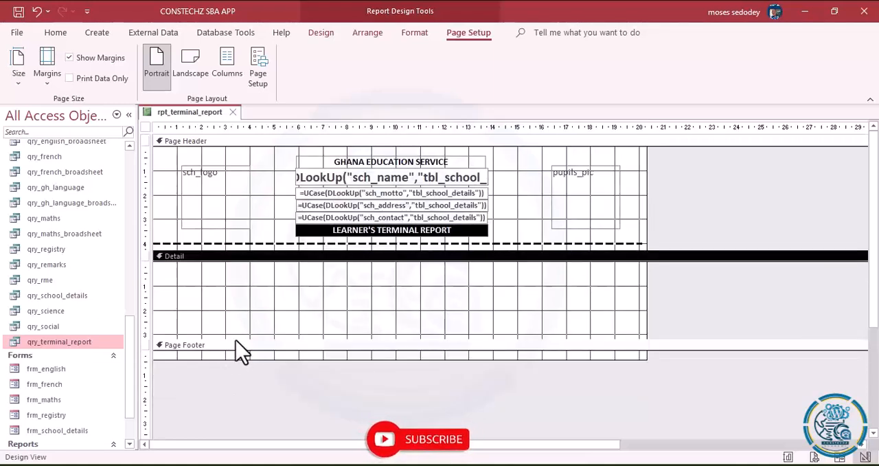
- Extend the detail section to about 7 cm high and bring up the report design tools
click(233, 326)
click(245, 336)
click(260, 338)
click(267, 325)
click(270, 345)
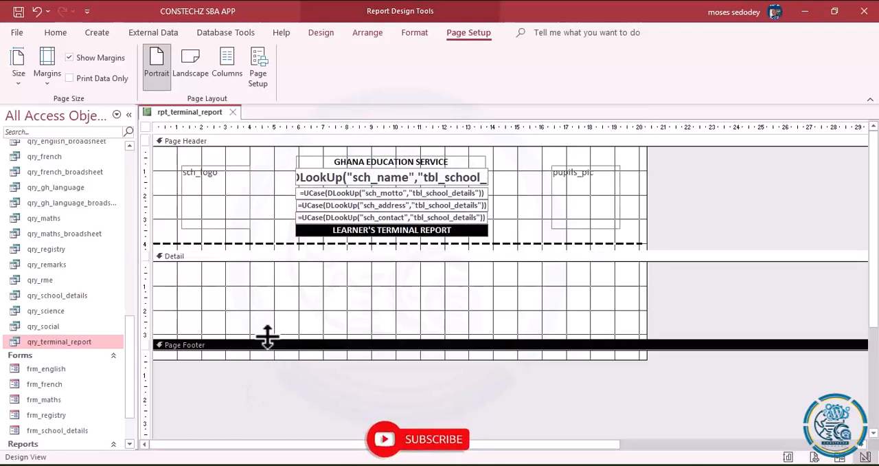
drag(268, 338, 271, 431)
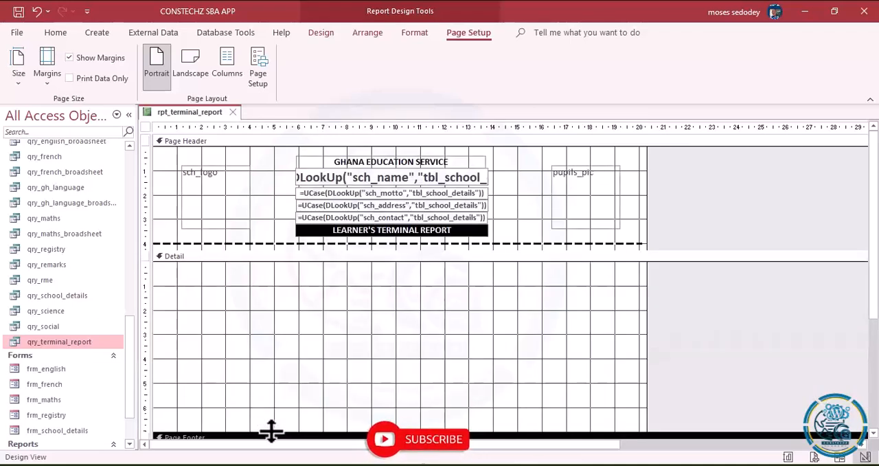
click(316, 32)
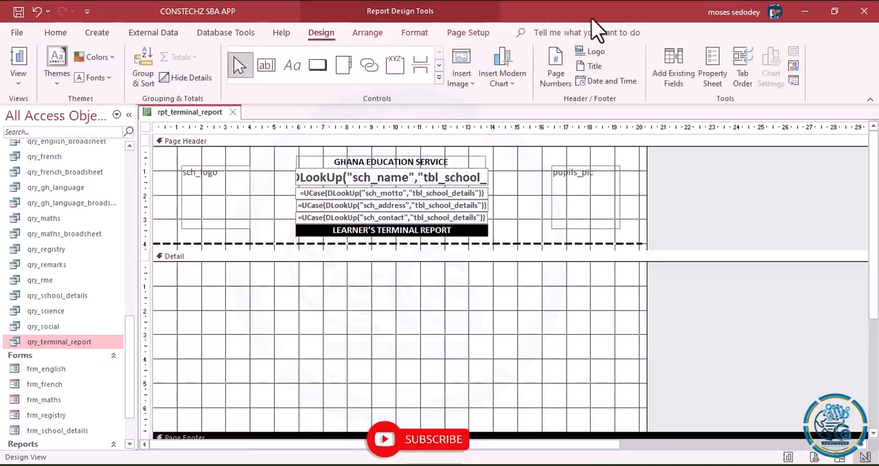
- Add the existing pupils_name field to the upper left of the detail section, its label starting at about 1.4 cm
click(676, 77)
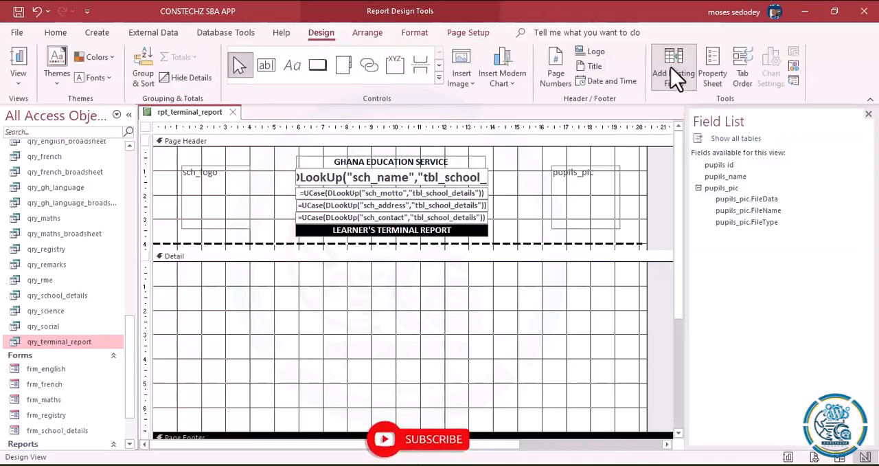
click(721, 179)
drag(723, 184, 199, 280)
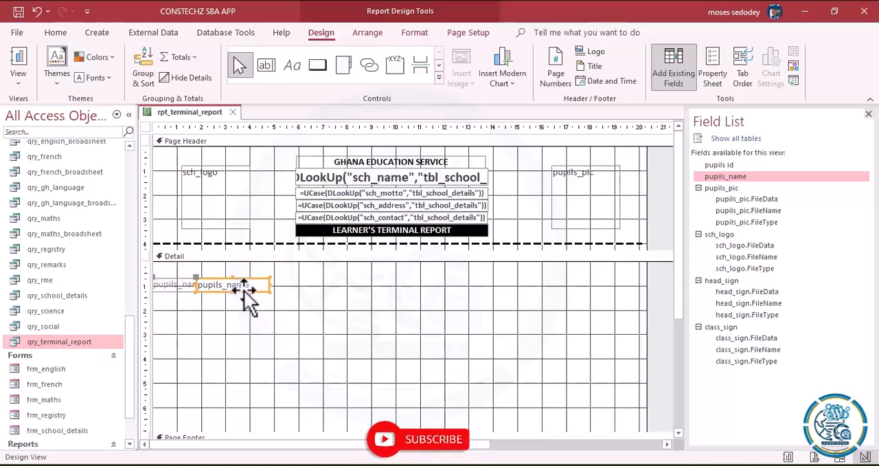
drag(253, 292, 287, 291)
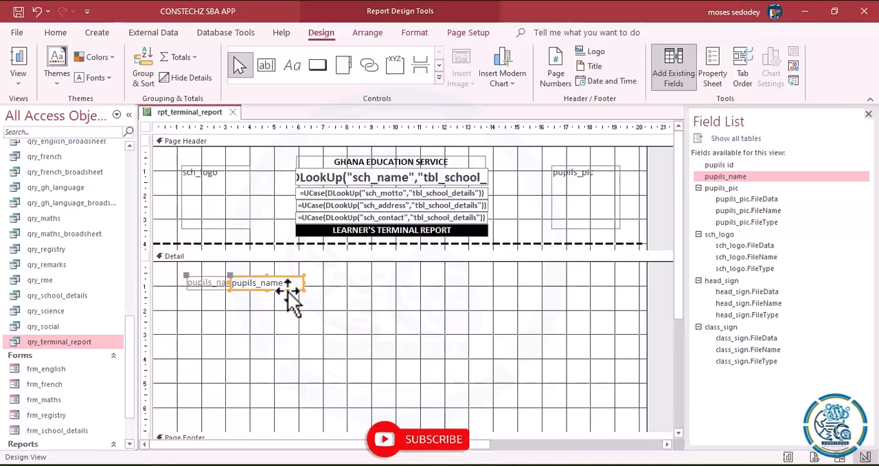
click(330, 297)
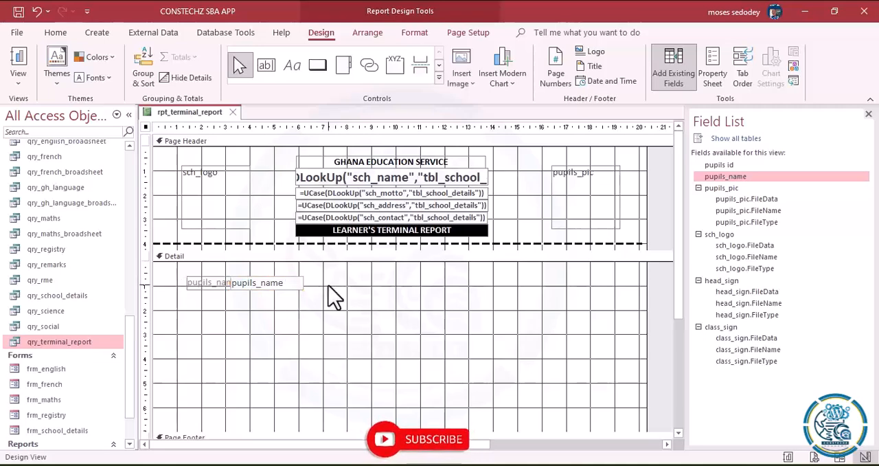
- Move the pupils_name label away from its text box, leaving a gap of about 0.6 cm, and align both on one line
click(219, 283)
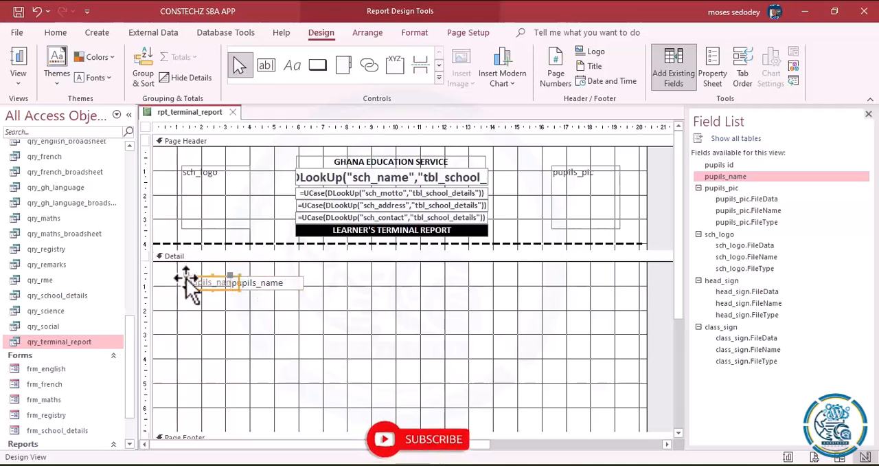
drag(185, 276, 166, 276)
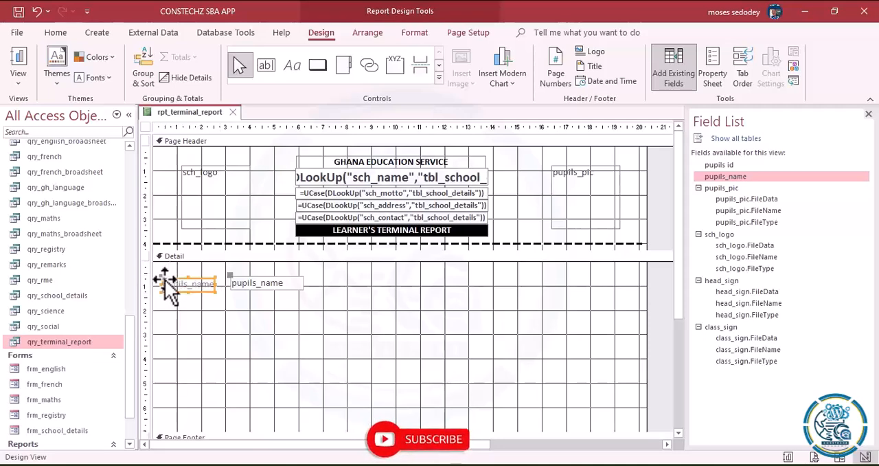
click(361, 297)
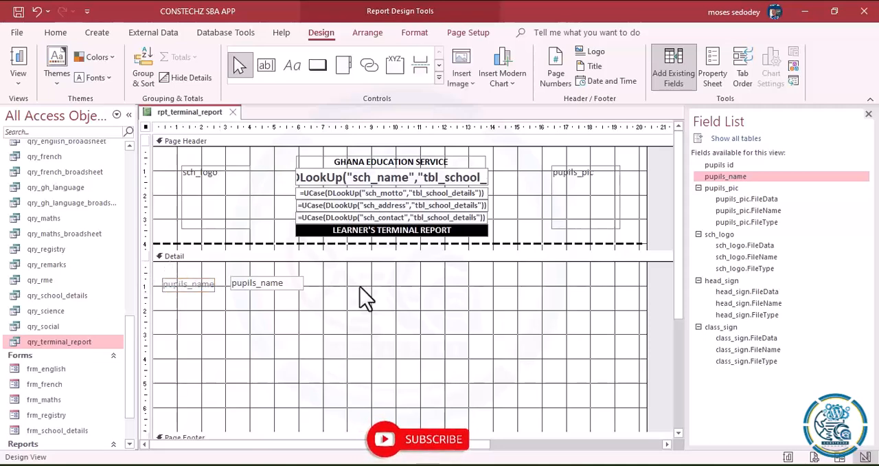
click(276, 287)
drag(232, 281, 231, 281)
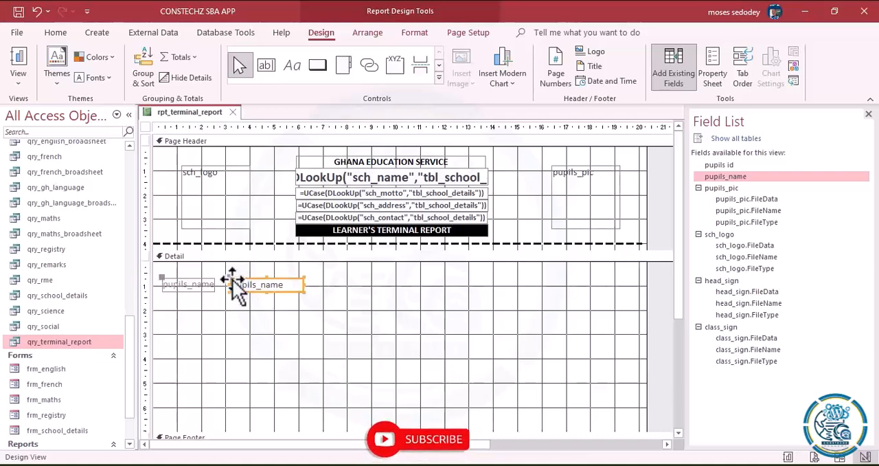
- Move the pupils_name label and text box together so that the label starts at the 1 cm mark
click(347, 299)
drag(165, 275, 298, 285)
click(391, 279)
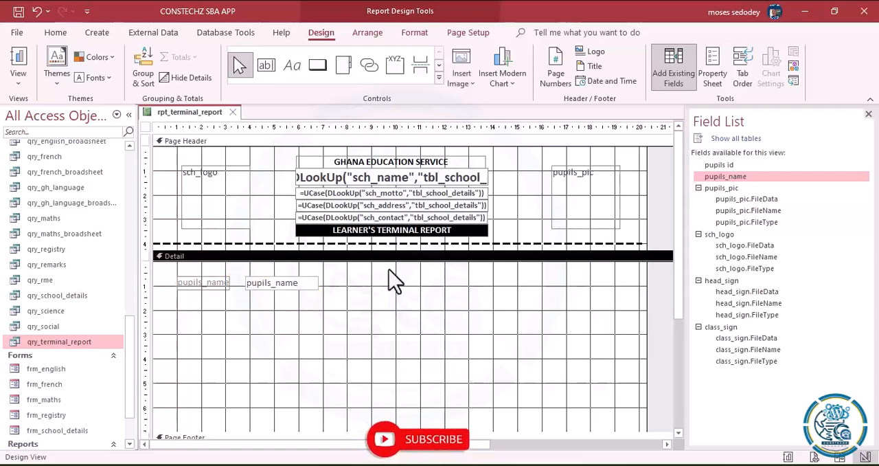
- Make the pupils_name label bold and change its caption to "Learner's Name:"
click(225, 283)
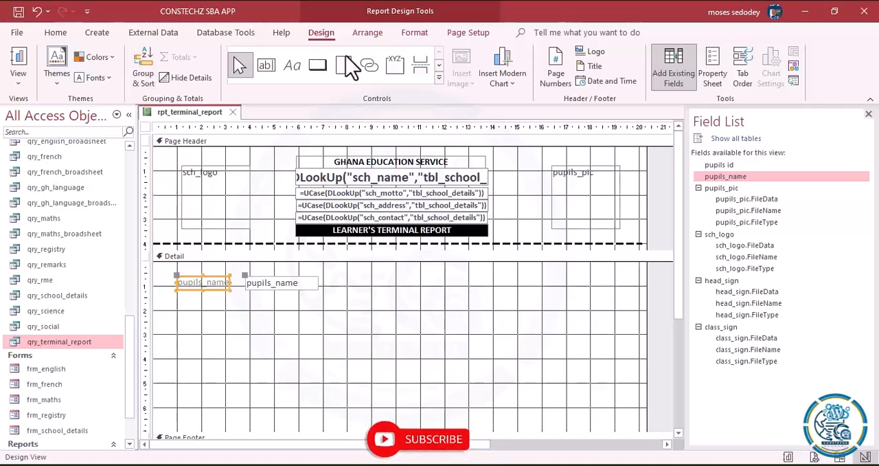
click(415, 32)
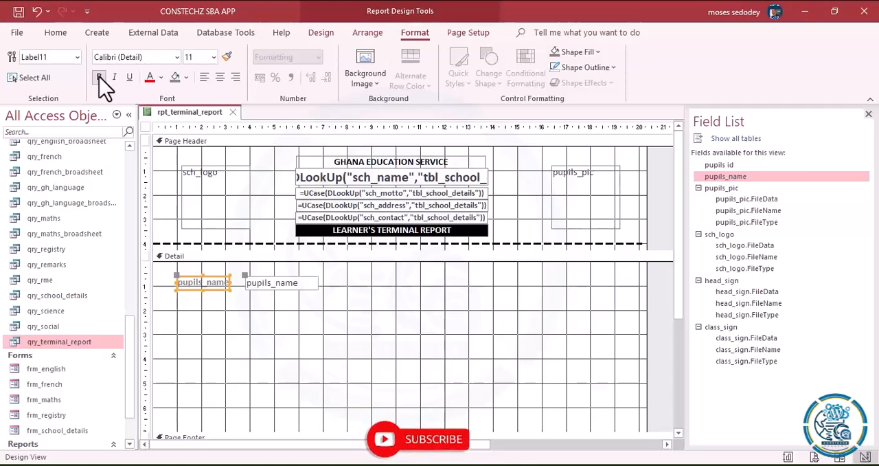
drag(231, 283, 215, 284)
key(BackSpace)
text(Learner's Name:)
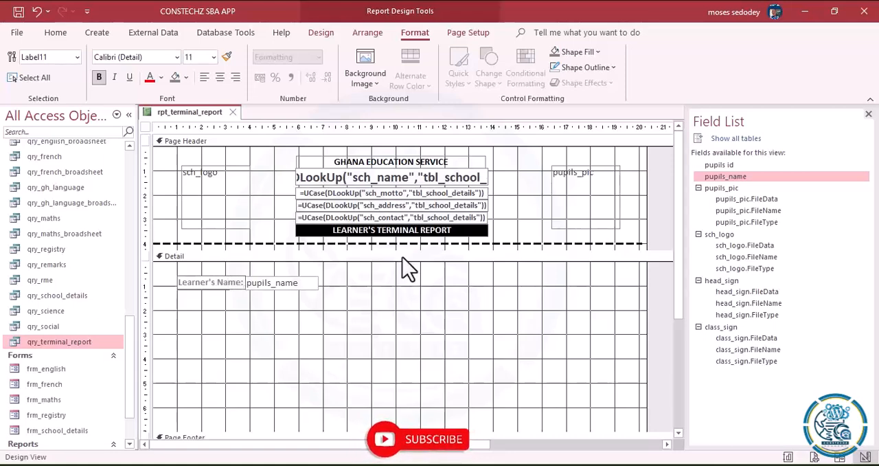
click(524, 302)
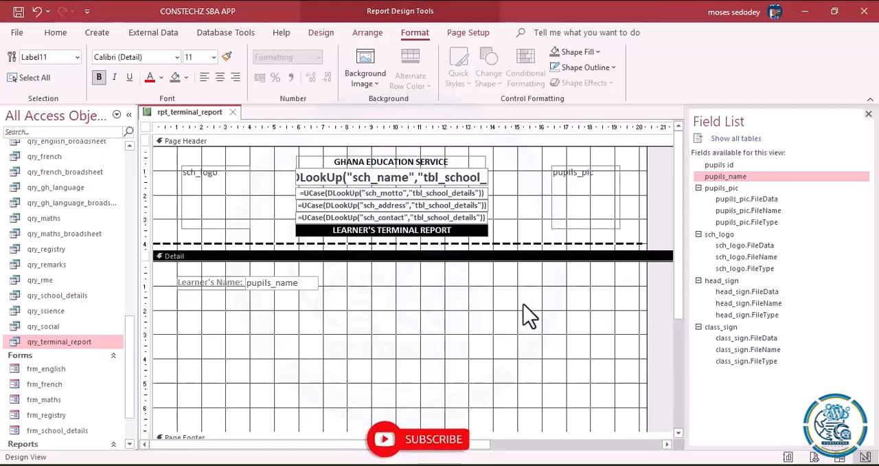
- Shift only the pupils_name text box right to start at about 4.2 cm, leaving a small gap after its label
click(325, 335)
click(328, 346)
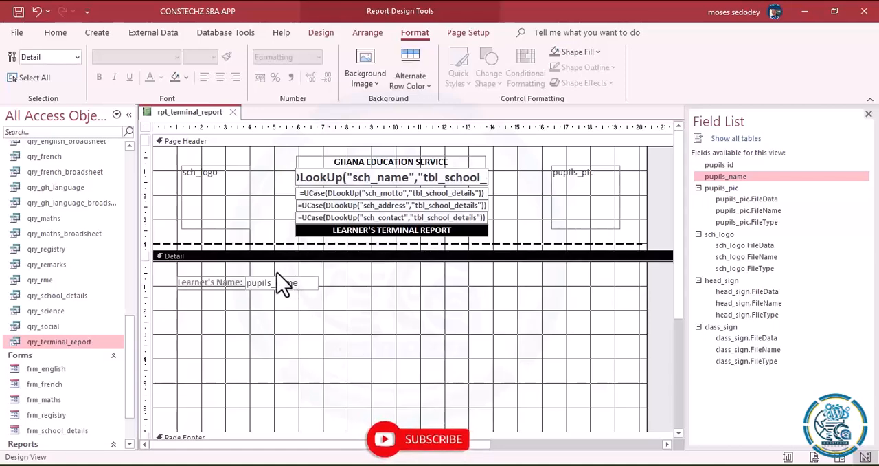
click(282, 283)
drag(248, 276, 256, 276)
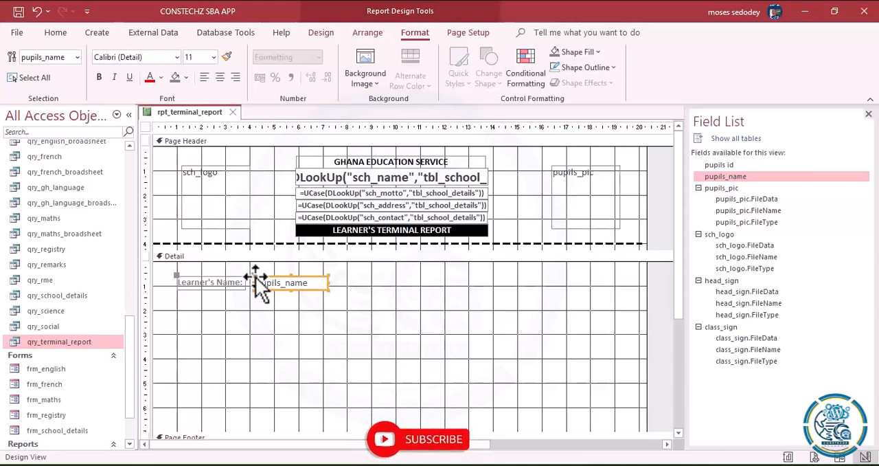
click(390, 296)
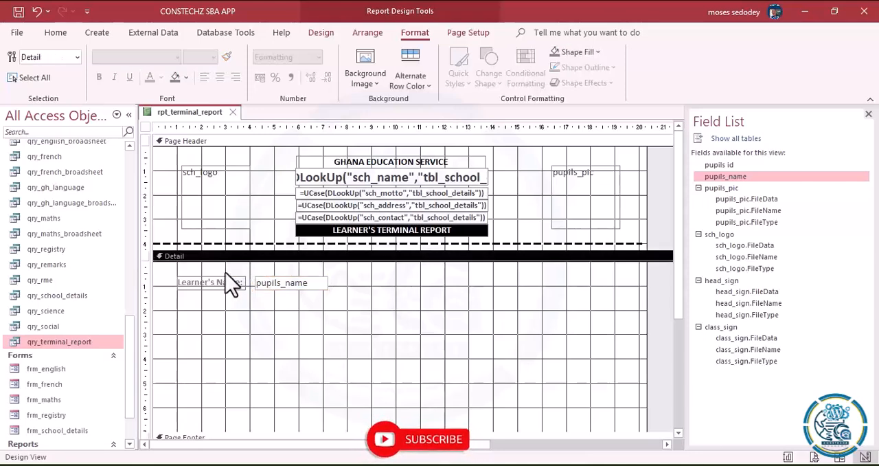
click(363, 291)
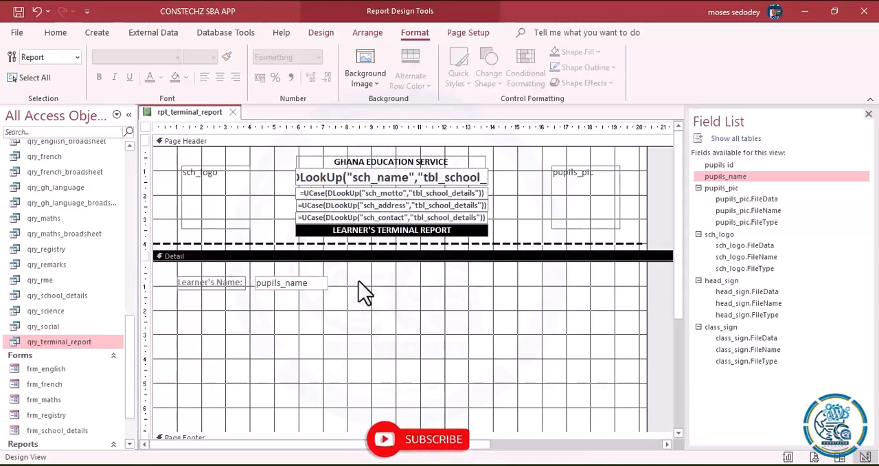
click(311, 285)
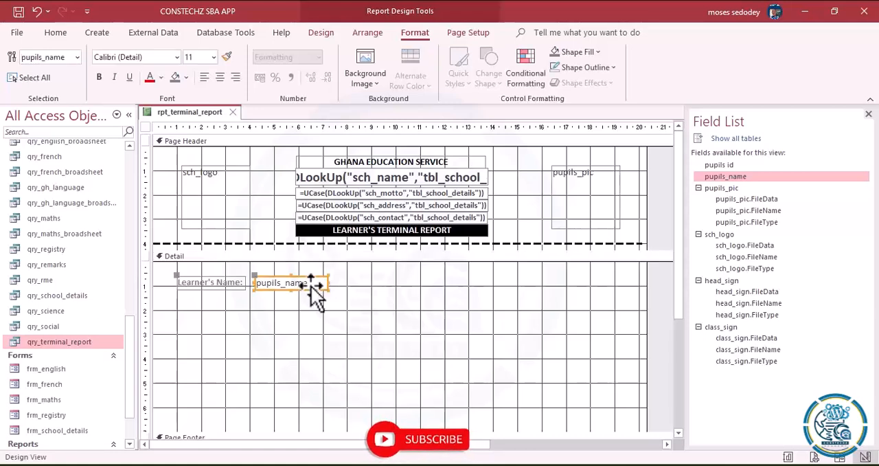
click(394, 304)
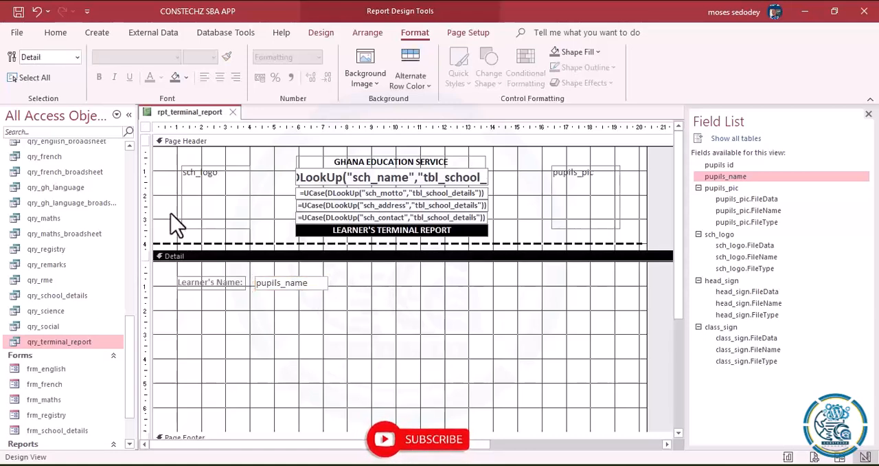
- Switch the terminal report to Layout View
click(54, 38)
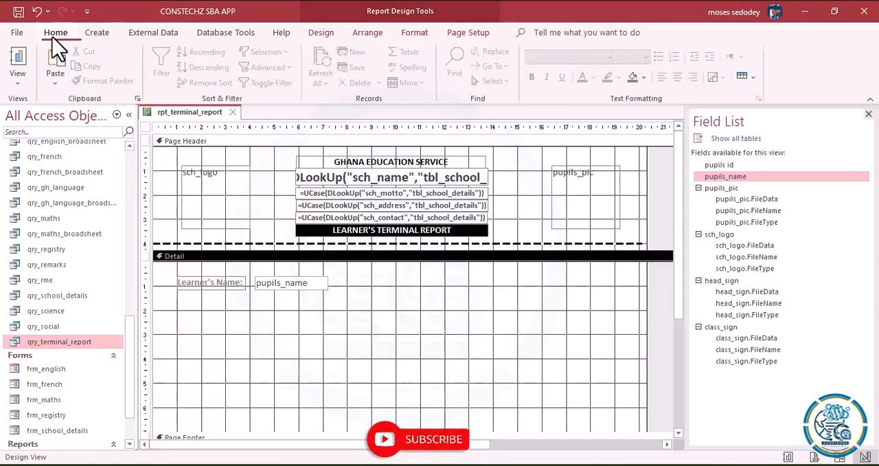
click(18, 84)
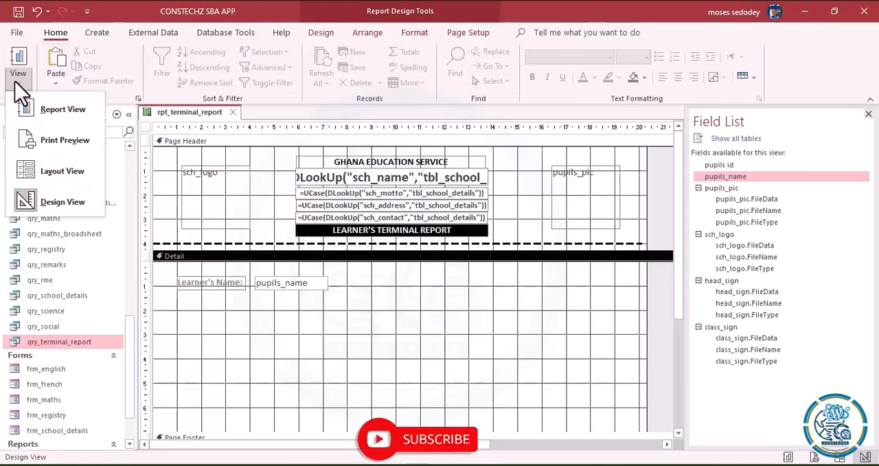
click(51, 175)
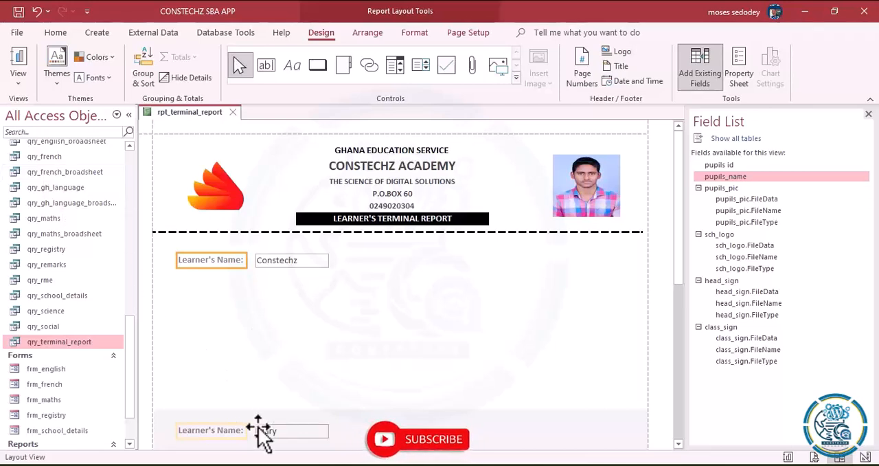
- Select the shaded detail section of the second record and open its fill colour choices
click(198, 414)
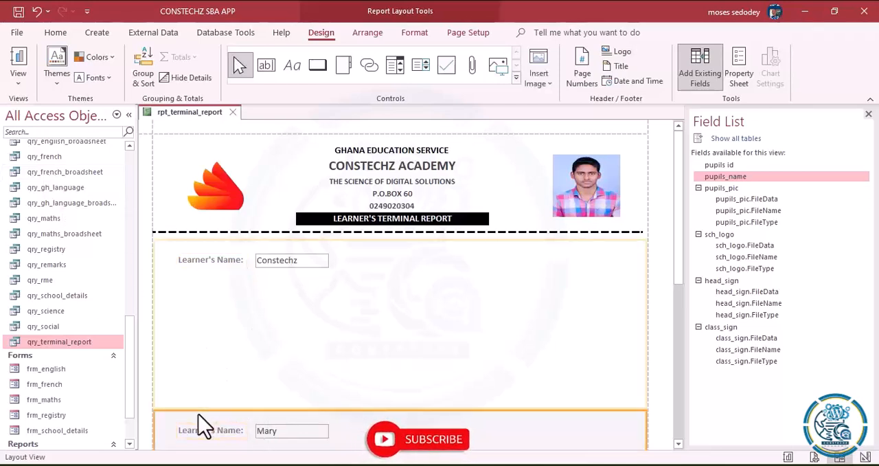
right_click(236, 417)
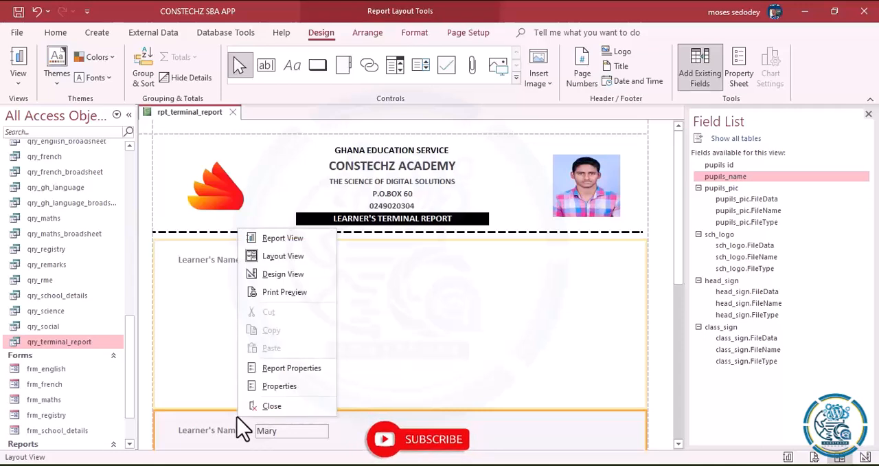
click(384, 373)
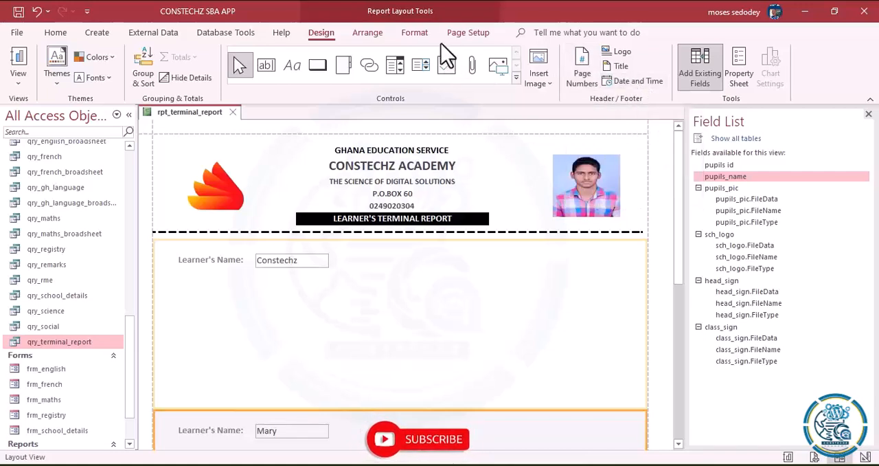
click(411, 34)
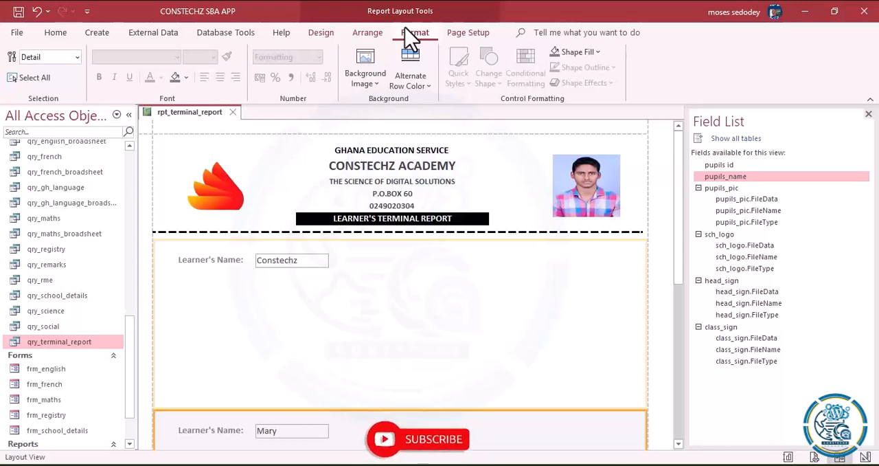
click(598, 52)
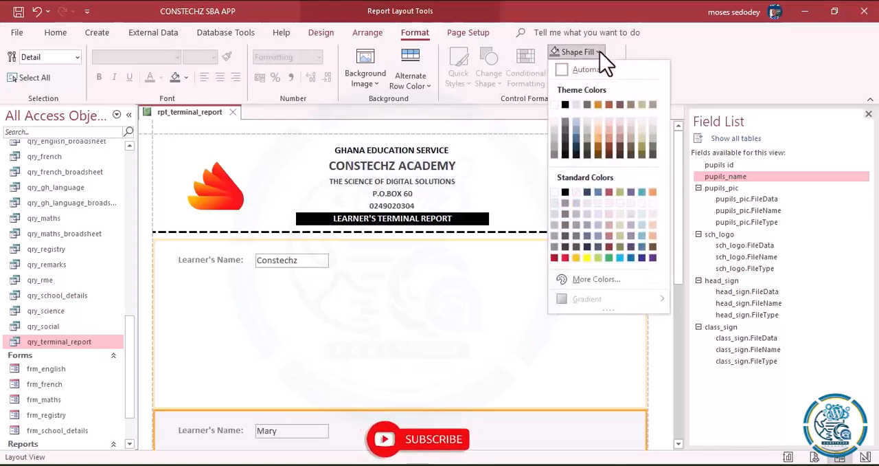
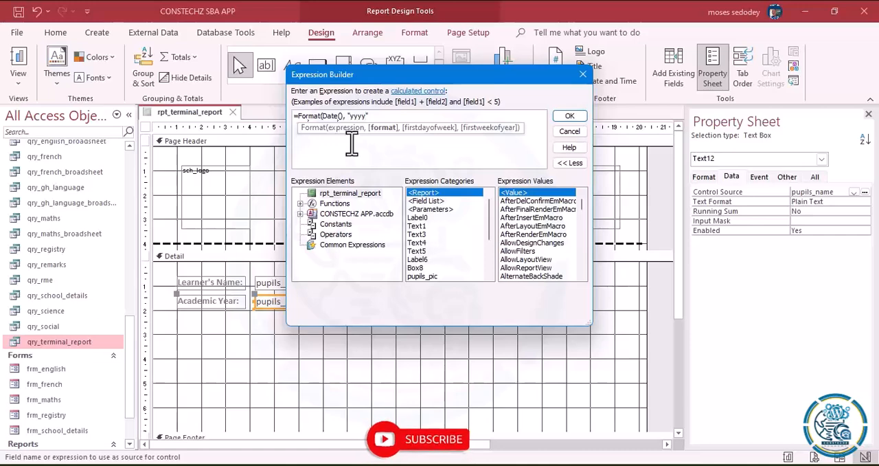
- Complete the academic year expression's first part as Format(Date(), "yyyy") and append the separator with & "/"
text(")
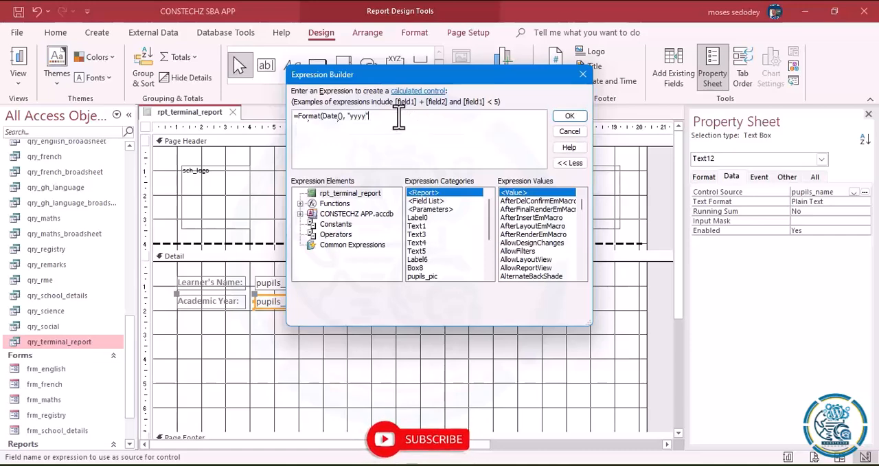
text() &)
text("/")
- Append & and a copy of Format(Date(), "yyyy") to the academic year expression, followed by +1 and a closing parenthesis
drag(298, 118, 371, 116)
key(ctrl+c)
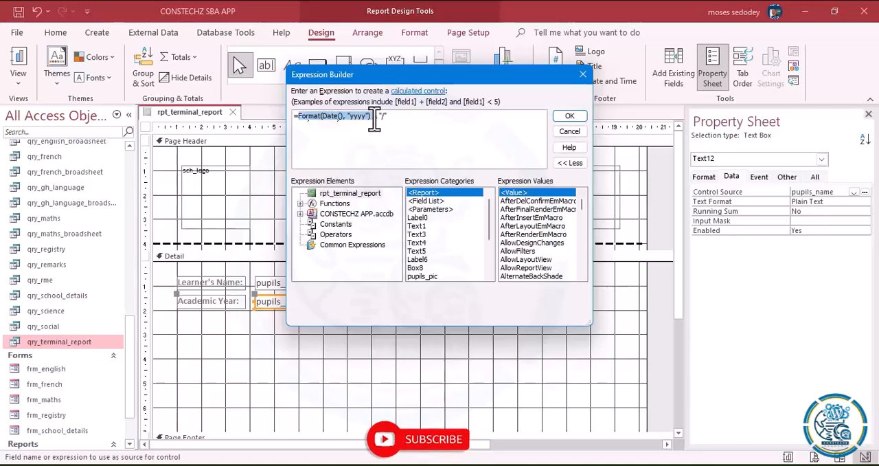
click(401, 117)
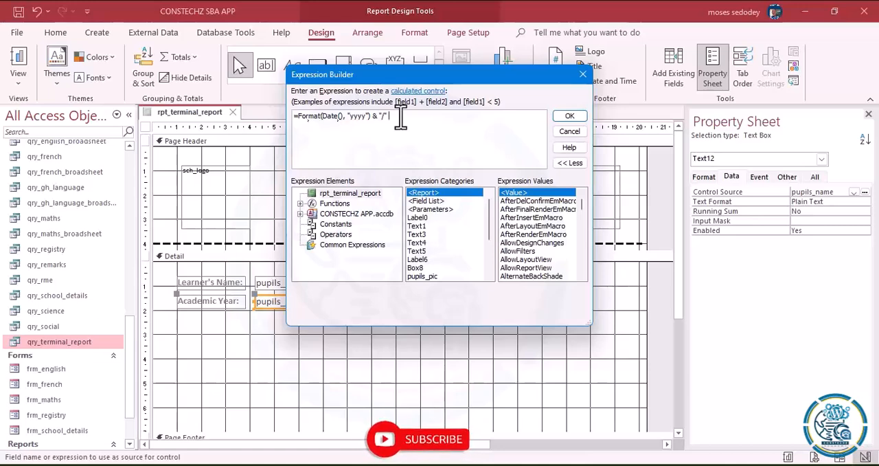
text(&)
key(ctrl+v)
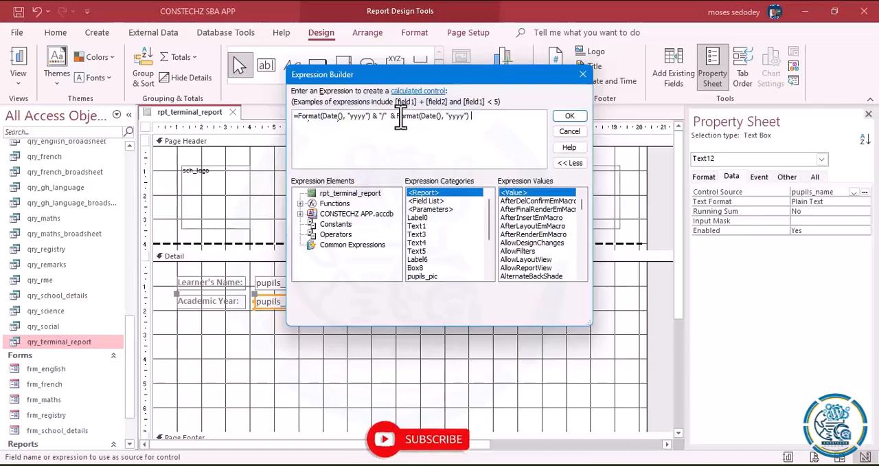
text(+1))
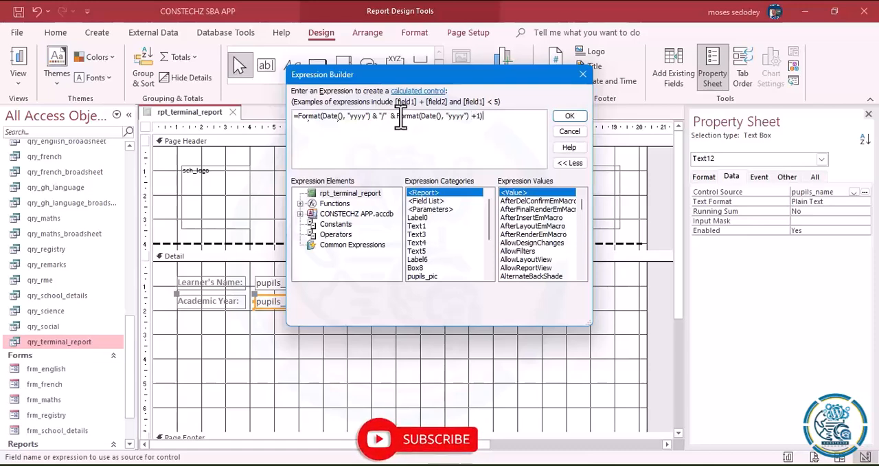
- Remove the extra closing parenthesis after +1 and apply the expression as the Academic Year text box's control source
click(569, 117)
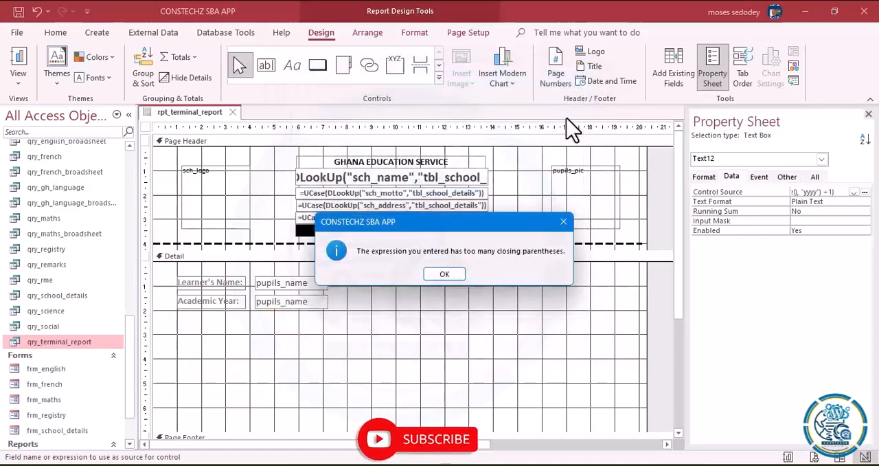
click(447, 274)
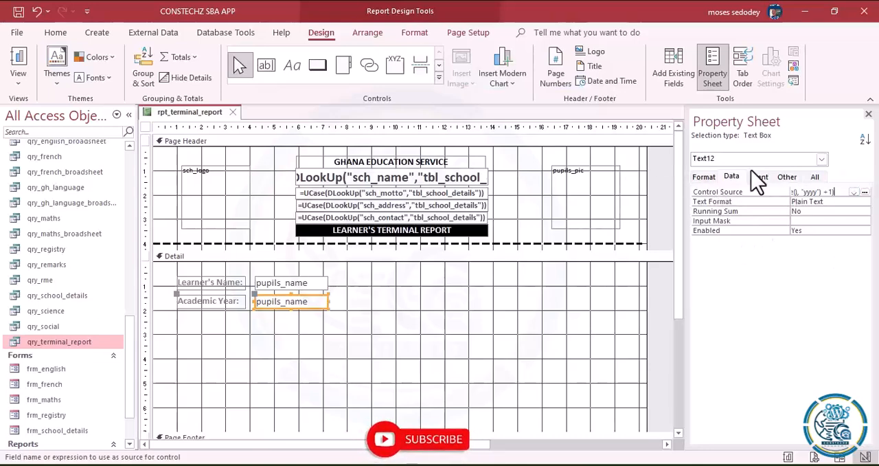
click(865, 192)
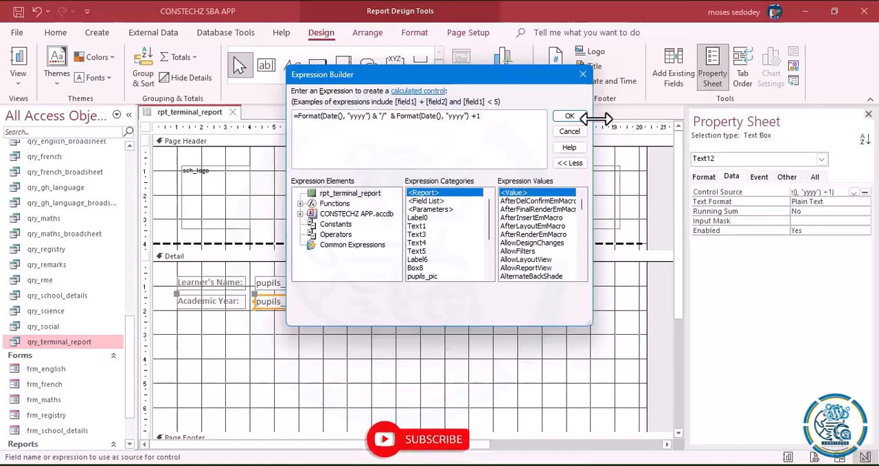
click(575, 117)
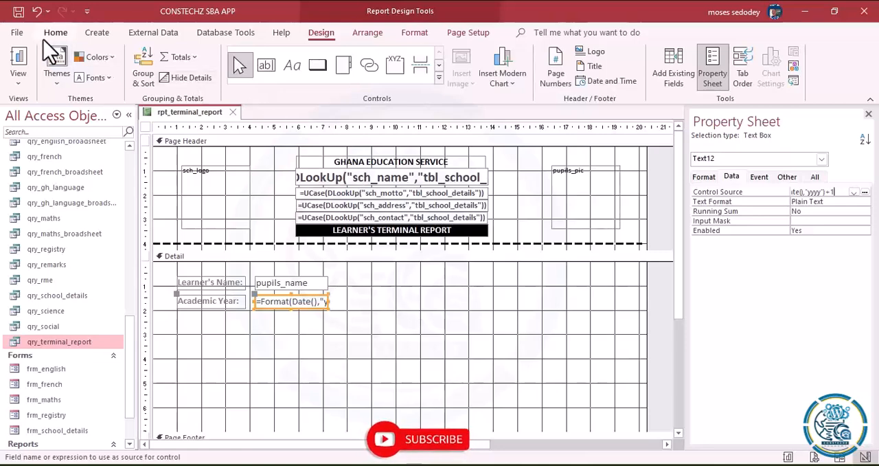
- Check the academic year output in Layout View and return the report to Design View
click(19, 77)
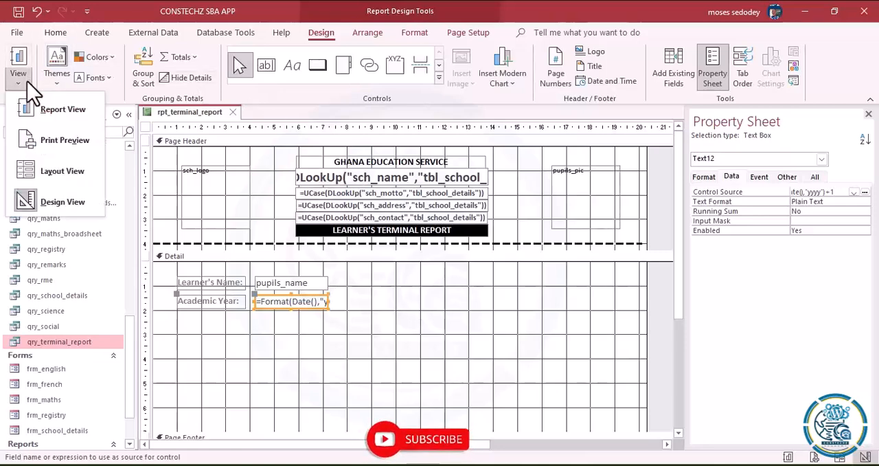
click(52, 176)
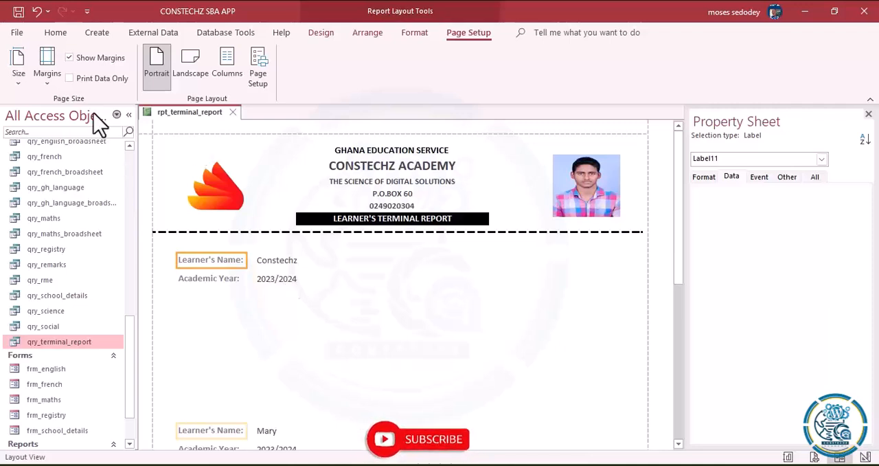
click(54, 34)
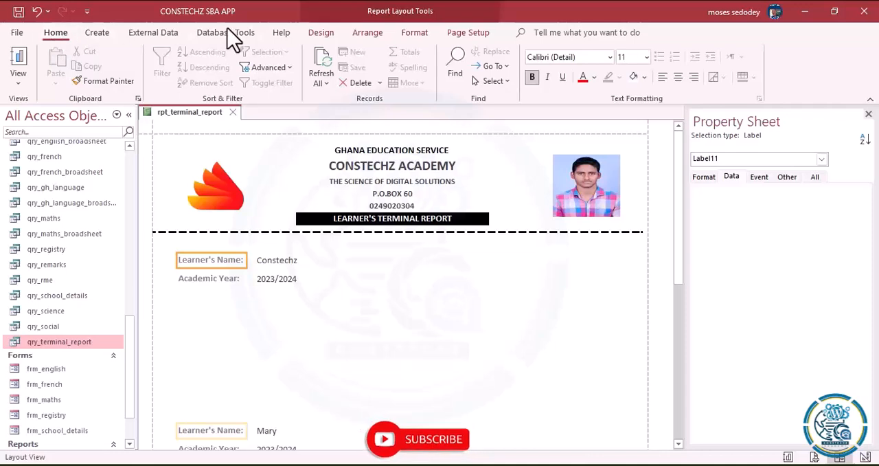
click(320, 33)
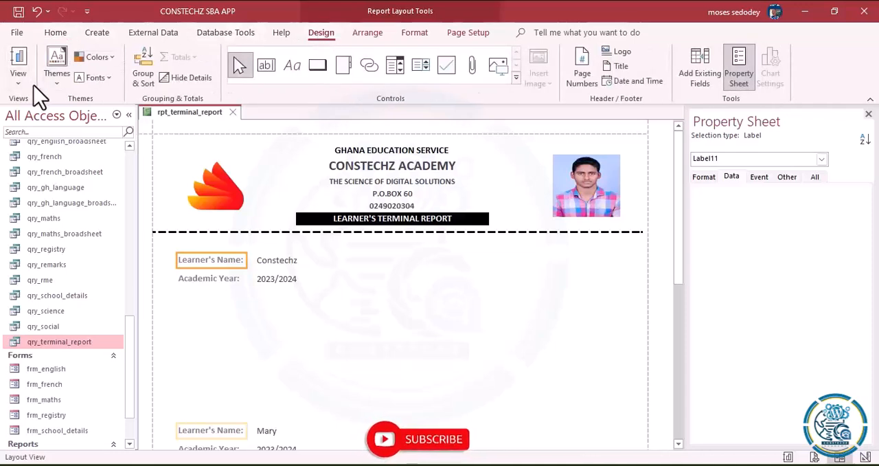
click(18, 81)
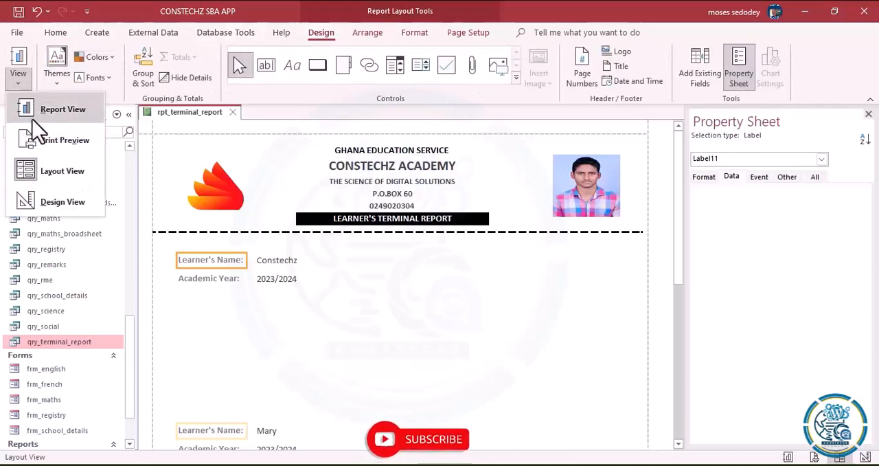
click(50, 199)
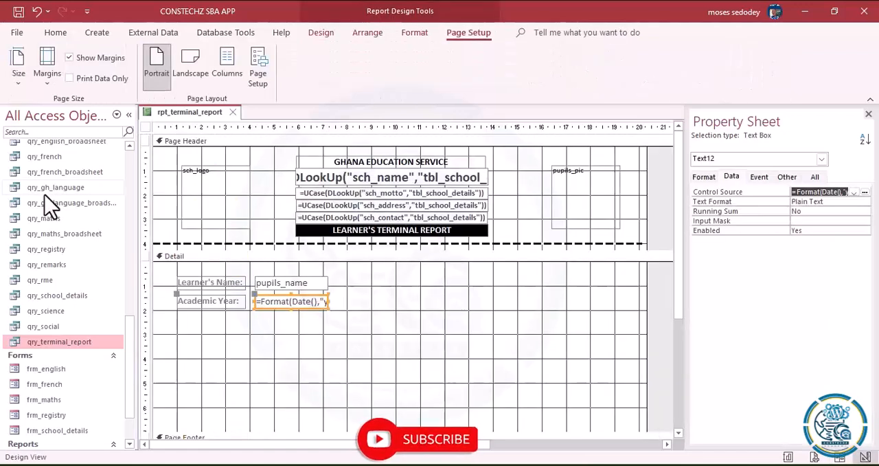
- Nudge the Academic Year label and text box slightly up and duplicate the pair directly below them
click(259, 372)
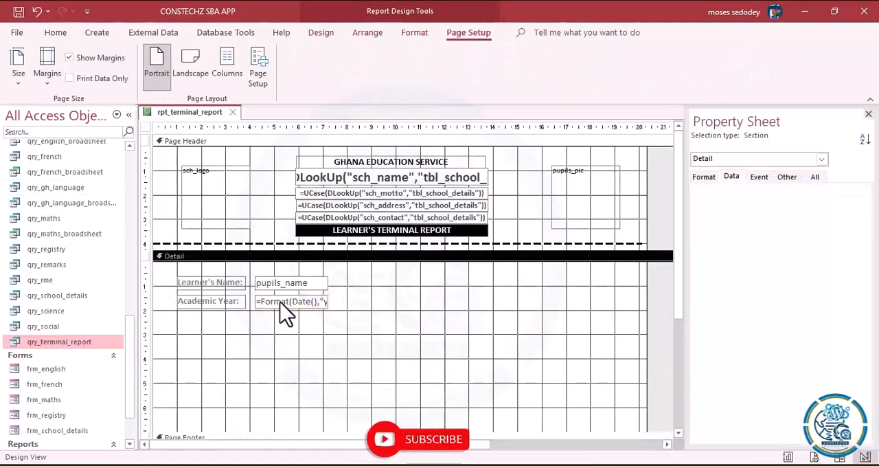
drag(172, 302, 289, 306)
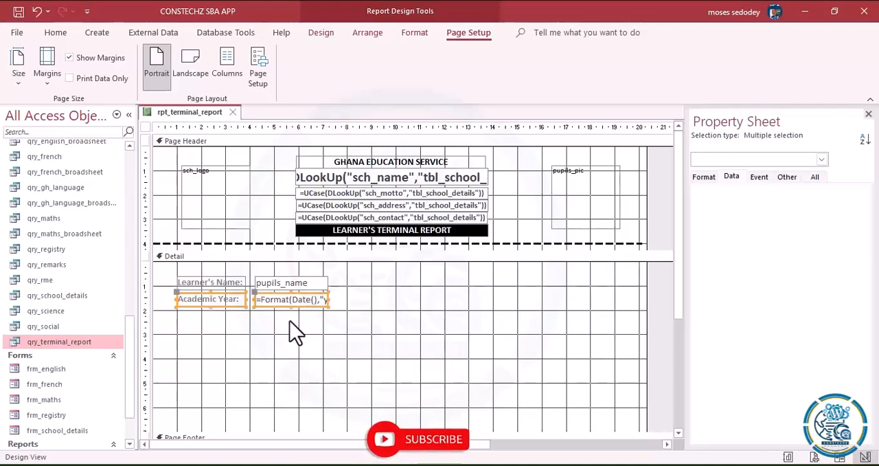
key(ctrl+c)
key(ctrl+v)
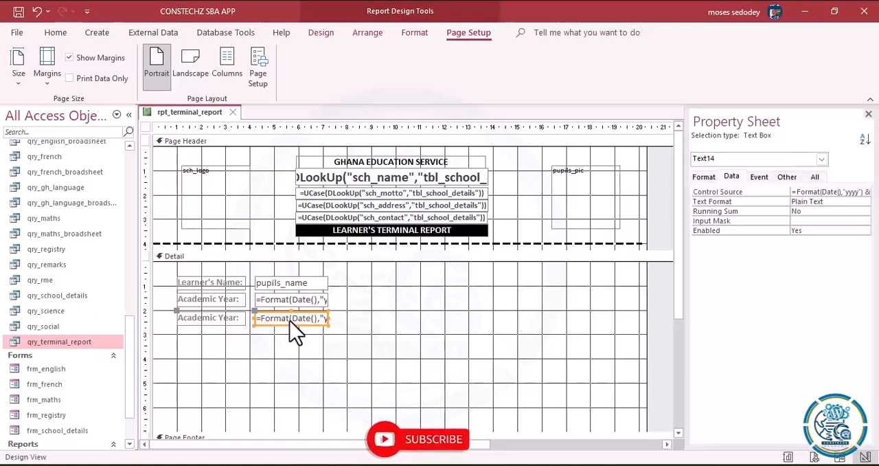
- Change the duplicated label's caption to "Vacation Date:"
click(235, 321)
click(234, 317)
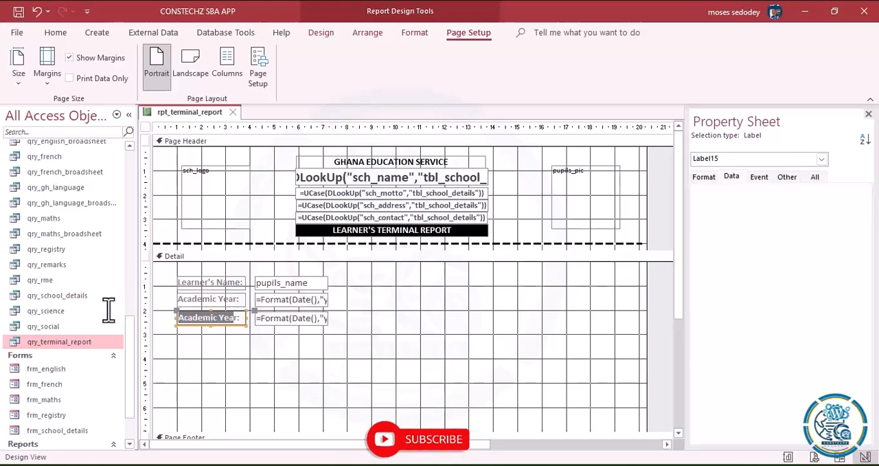
key(BackSpace)
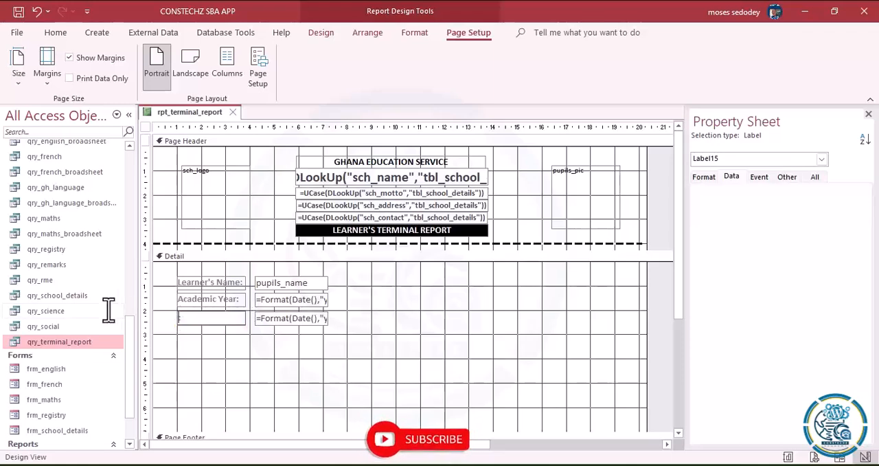
text(Vacation Date)
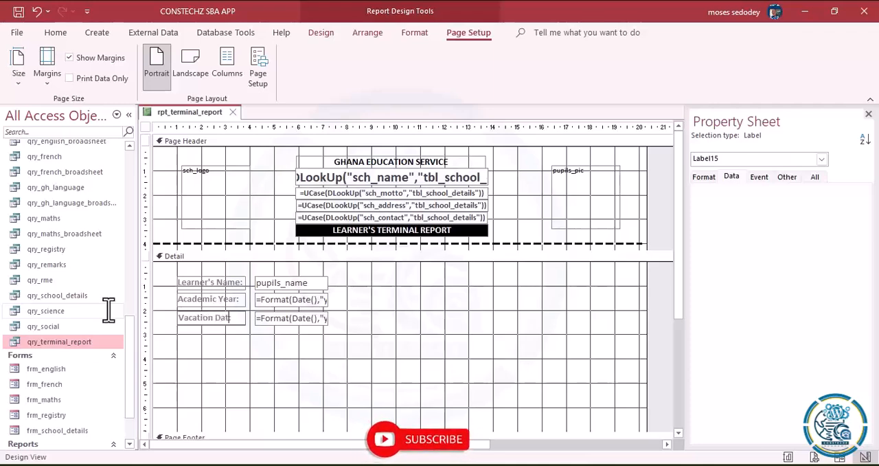
- Replace the Vacation Date text box's control source expression with the beginning of a lookup, =DLookUp(
click(308, 320)
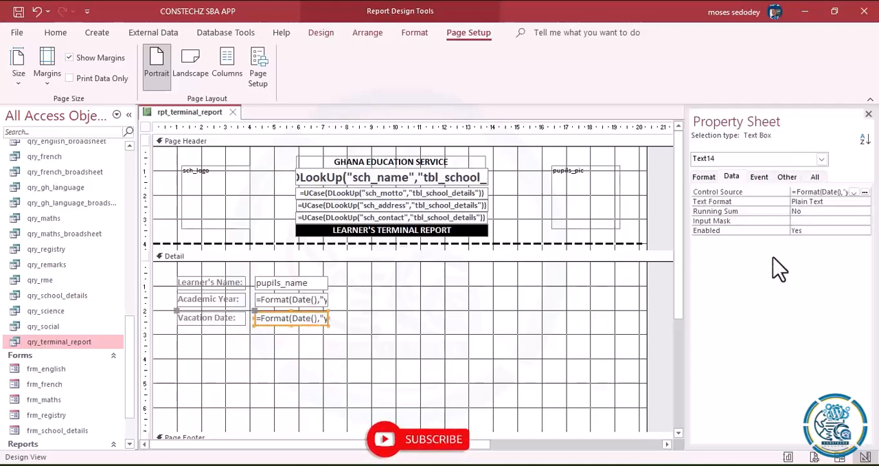
click(864, 192)
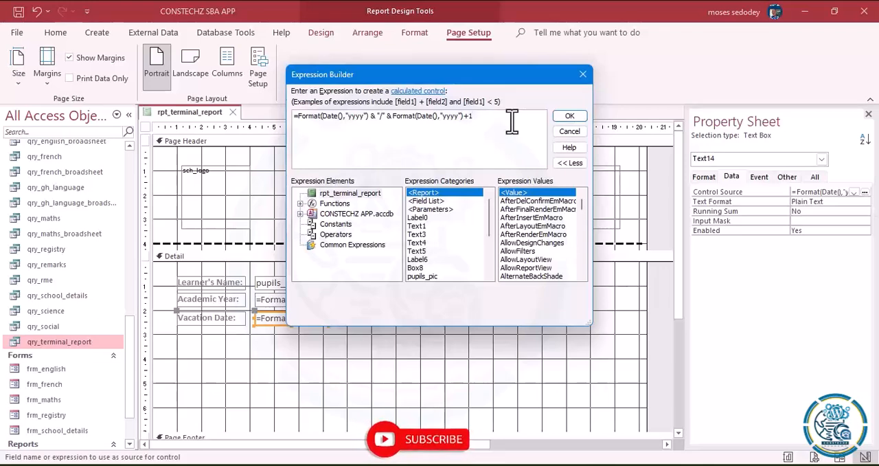
drag(497, 117, 206, 104)
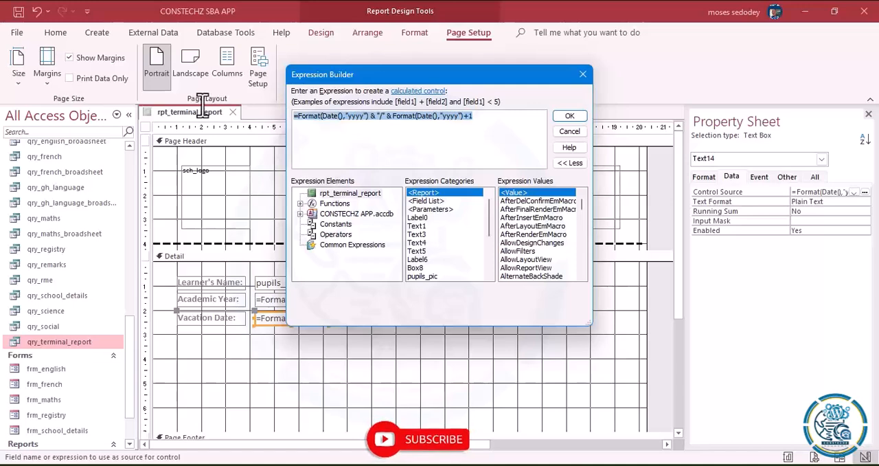
key(Delete)
text(=)
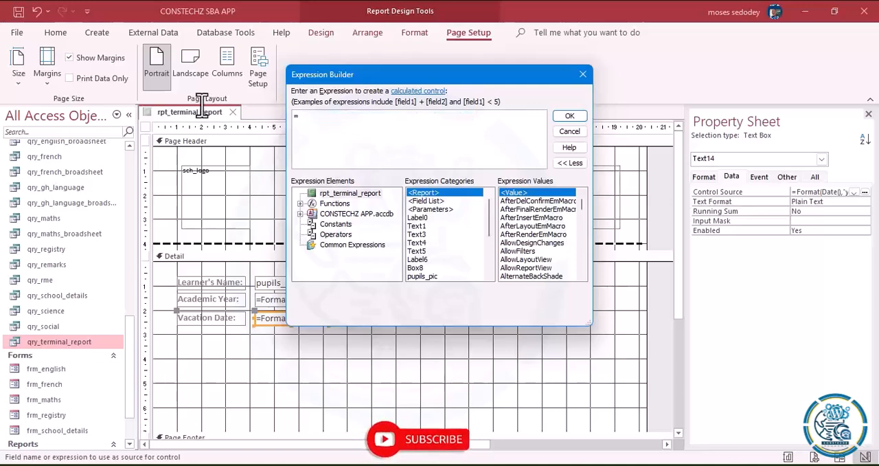
text(dlo)
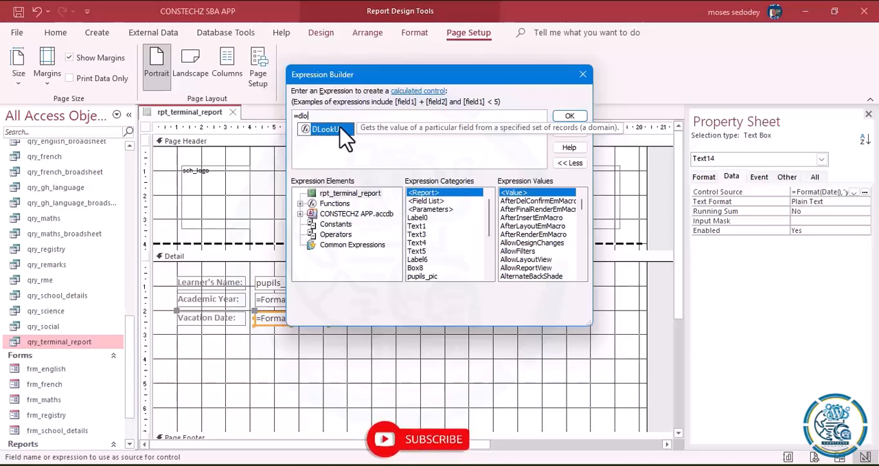
double_click(336, 131)
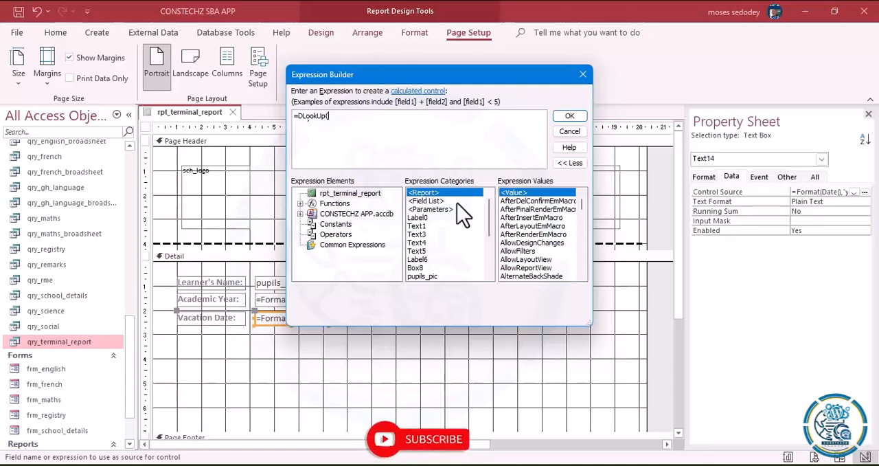
- Show the fields of tbl_school_details among the database's tables in the Expression Builder
double_click(323, 214)
click(340, 224)
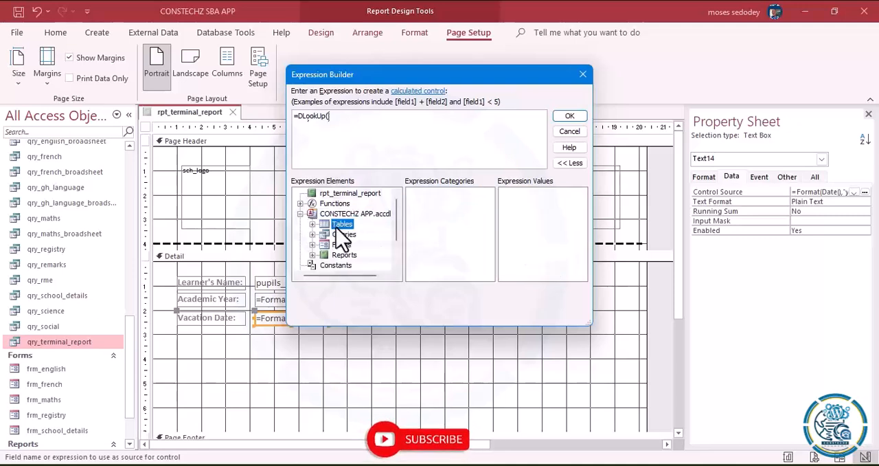
double_click(339, 225)
drag(396, 209, 396, 233)
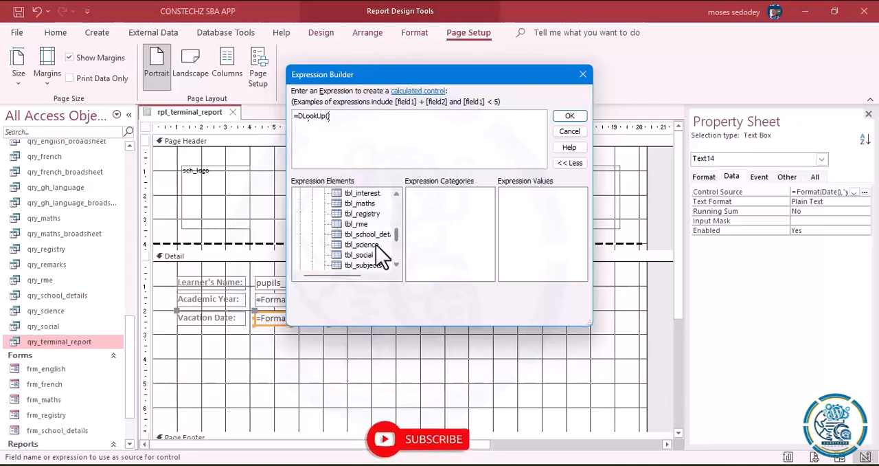
click(369, 234)
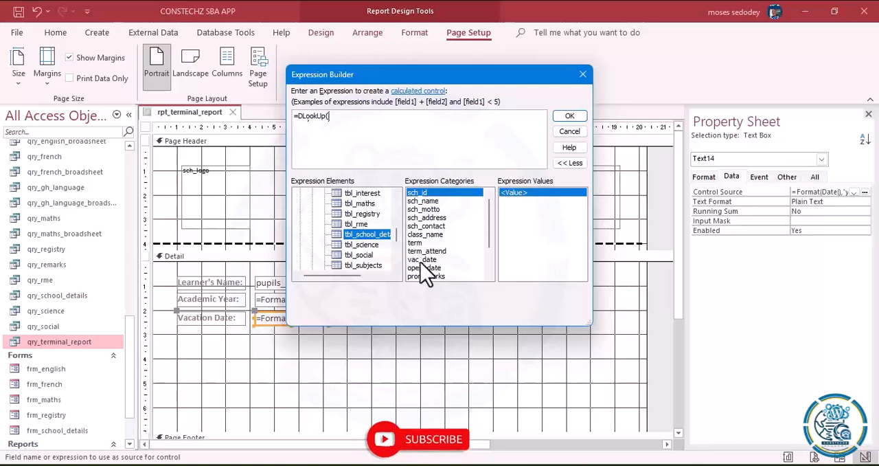
- Add an empty pair of double quotes after =DLookUp( and place the cursor between them
click(342, 115)
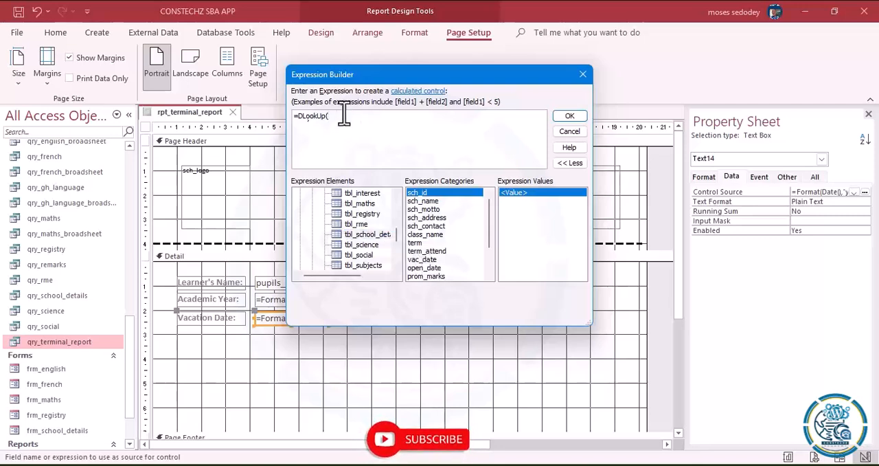
text("")
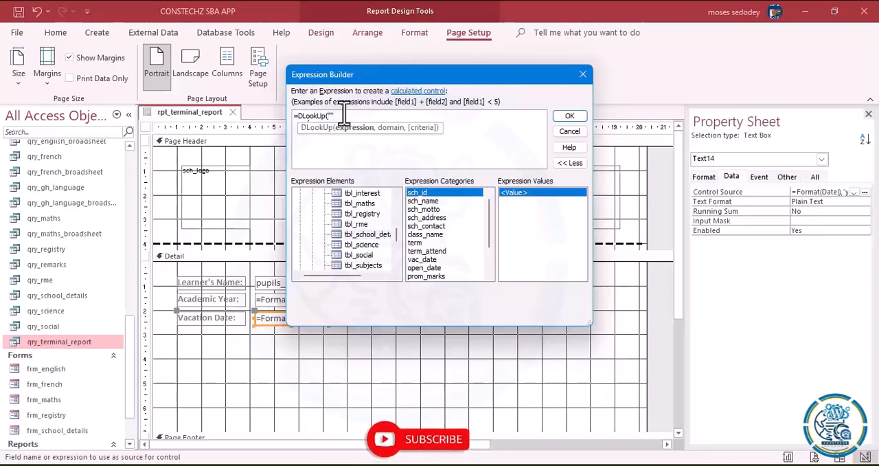
key(Left)
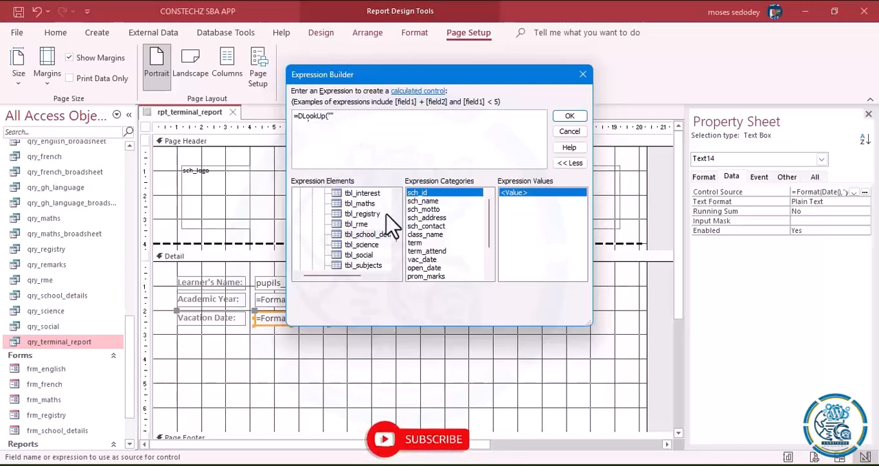
double_click(424, 261)
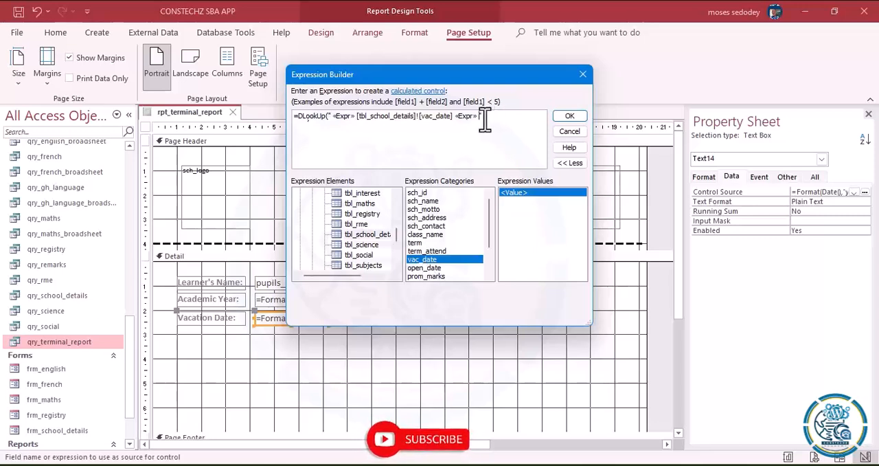
key(BackSpace)
key(BackSpace)
key(BackSpace)
key(BackSpace)
key(BackSpace)
key(BackSpace)
key(BackSpace)
key(BackSpace)
key(BackSpace)
key(BackSpace)
key(BackSpace)
key(BackSpace)
key(BackSpace)
key(BackSpace)
key(BackSpace)
key(BackSpace)
key(BackSpace)
key(BackSpace)
key(BackSpace)
key(BackSpace)
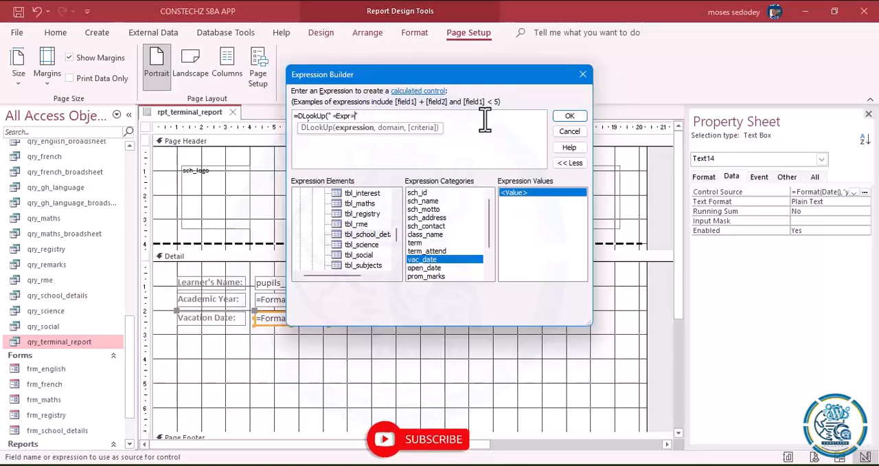
key(BackSpace)
key(BackSpace)
key(BackSpace)
key(BackSpace)
key(BackSpace)
key(BackSpace)
key(BackSpace)
- Enter vac_date between the quotes as the field argument of the Vacation Date lookup
text(vac_date)
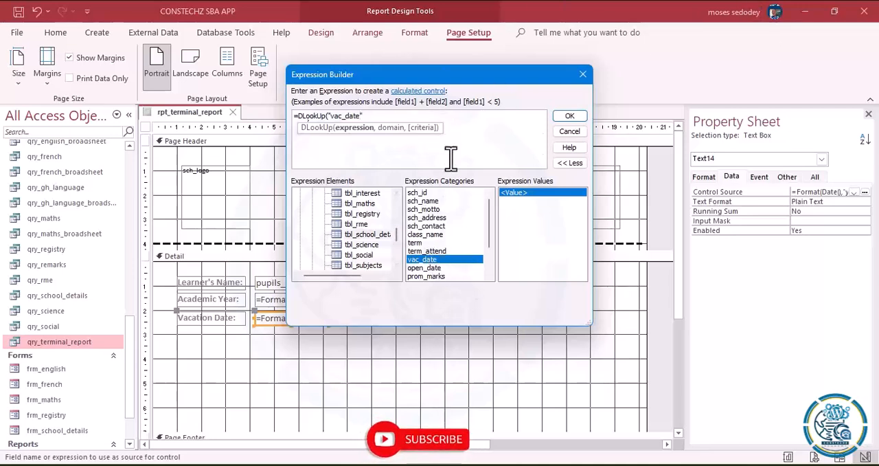
text(")
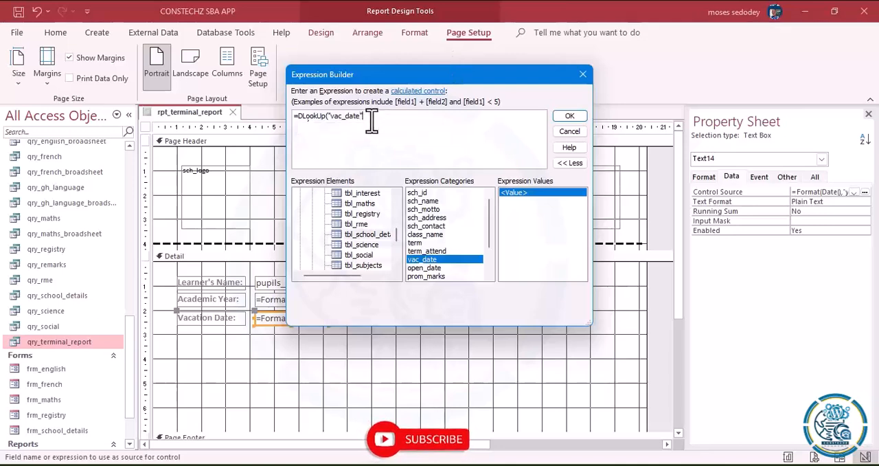
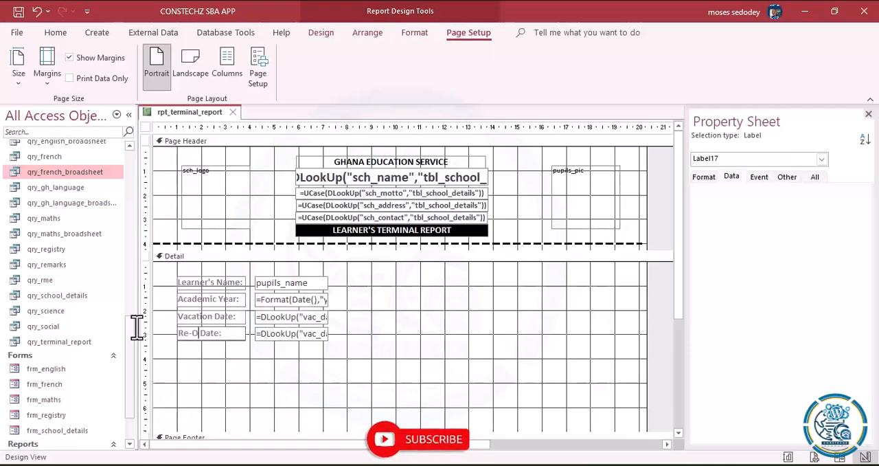
- Finish renaming the copied label as Re-Open Date: and open its text box's control source in the Expression Builder
text(en)
click(275, 334)
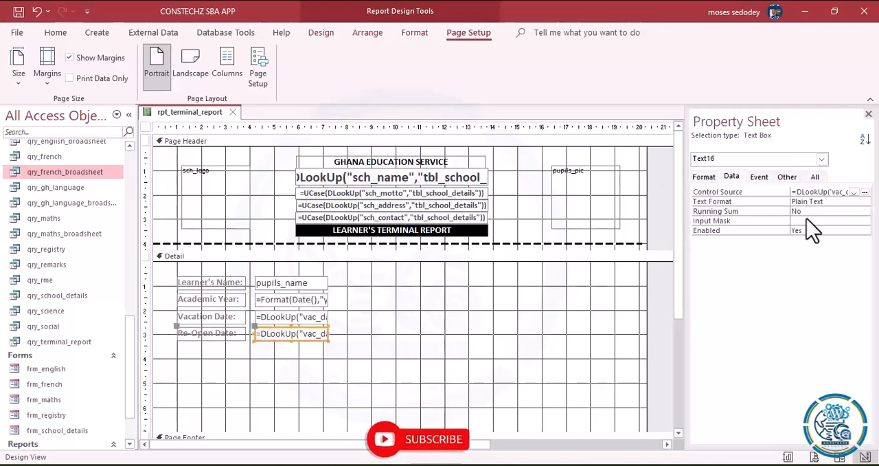
click(864, 192)
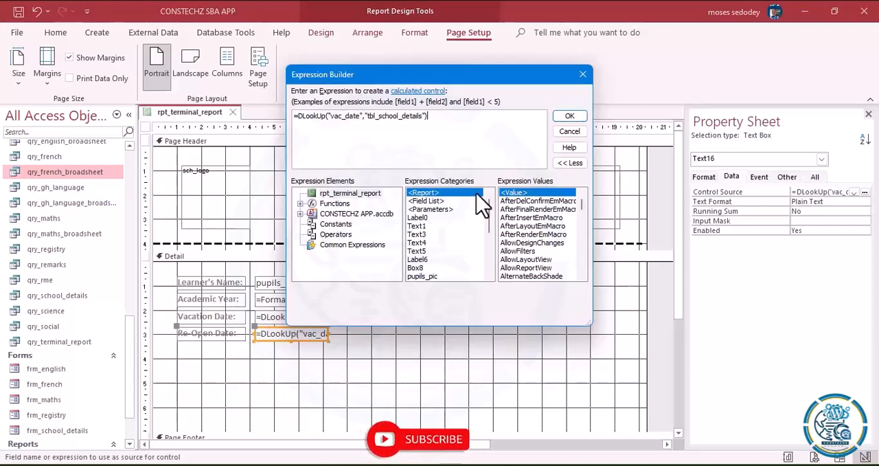
- Display the fields of tbl_school_details among the database's tables to find the reopening date field
double_click(331, 214)
double_click(336, 224)
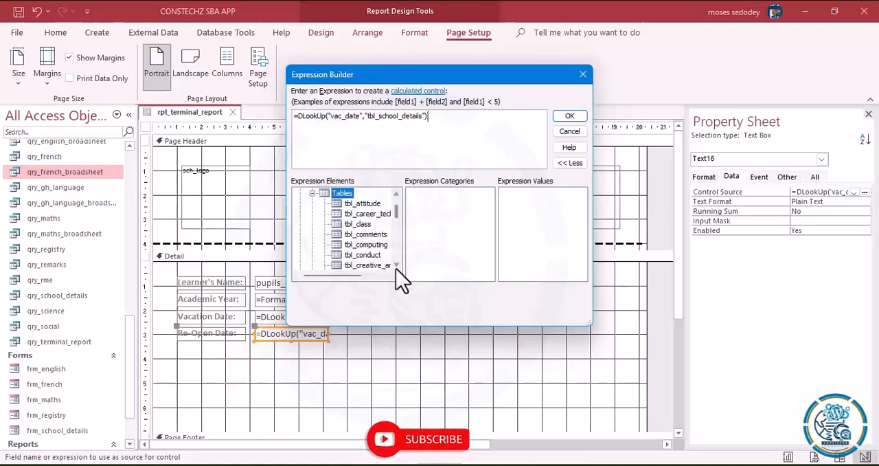
scroll(397, 269, down, 1)
scroll(397, 269, down, 2)
scroll(402, 276, down, 3)
click(364, 255)
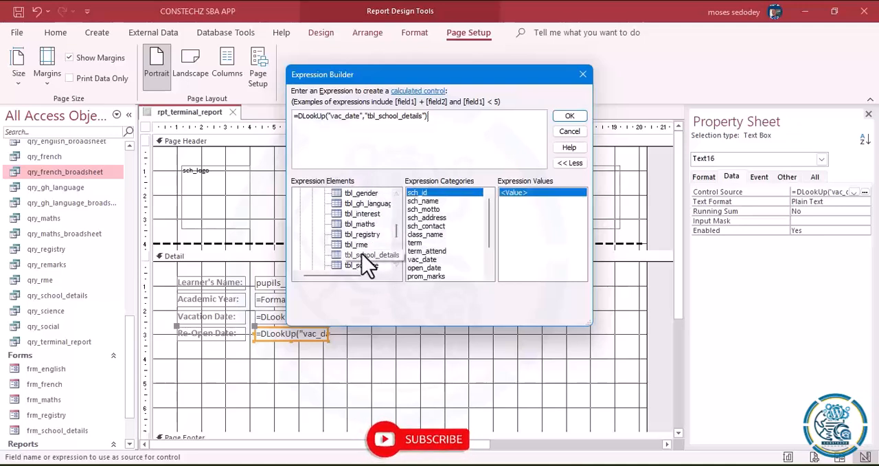
drag(491, 218, 493, 233)
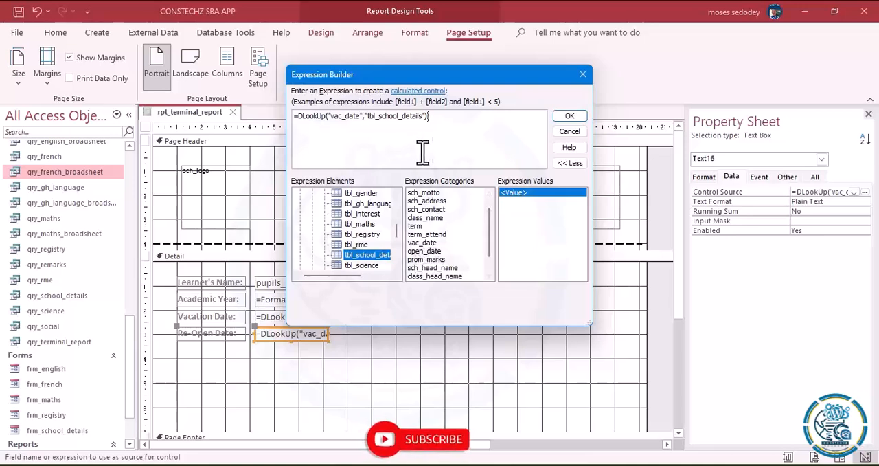
- Change the field argument of the Re-Open Date lookup to open_date and apply the expression
click(343, 117)
key(BackSpace)
key(BackSpace)
key(BackSpace)
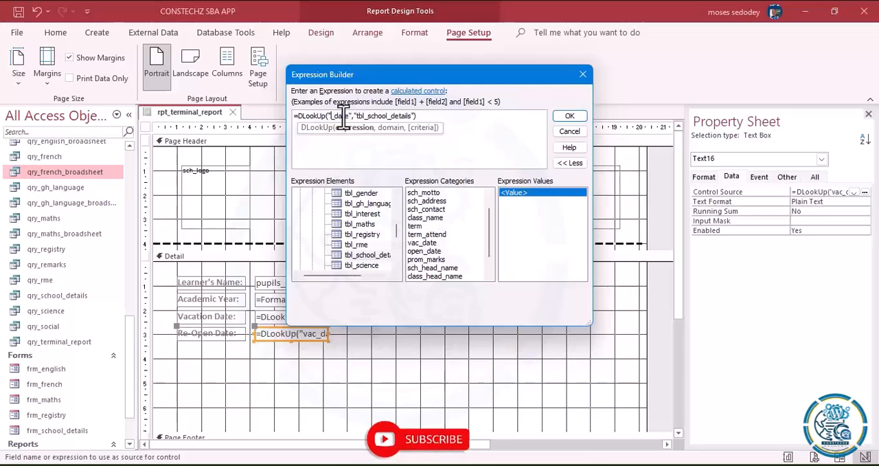
text(open)
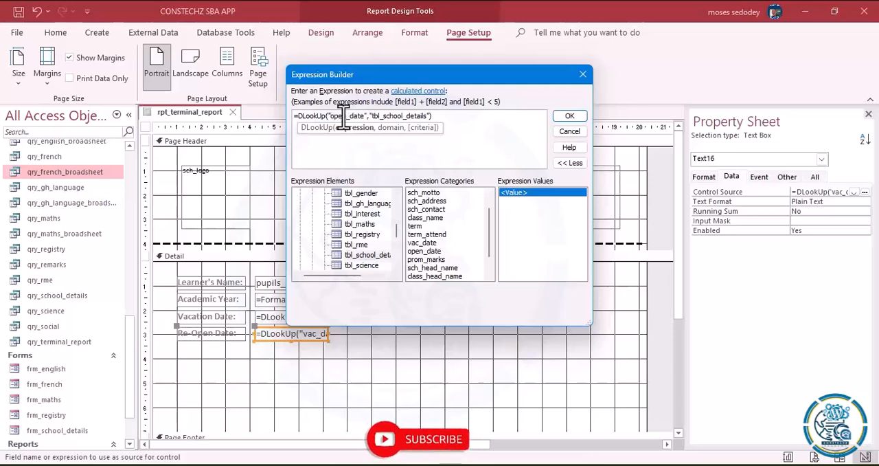
click(569, 116)
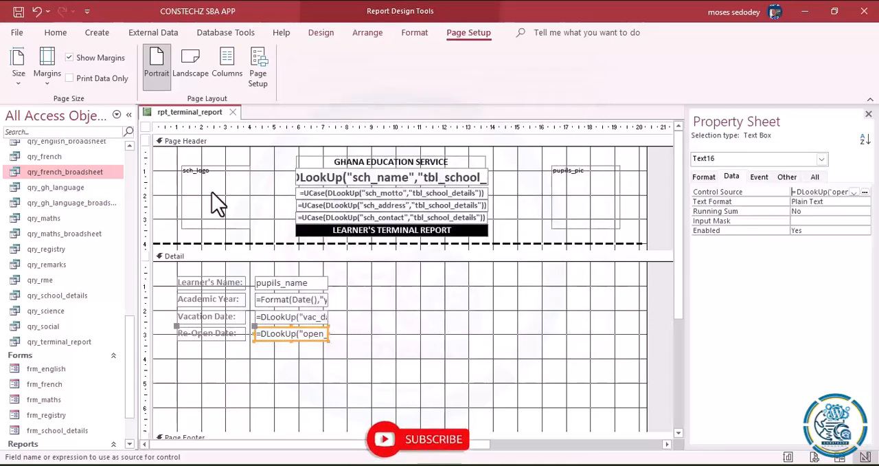
- Check the learner detail rows of the report in Layout View and return to Design View
click(55, 34)
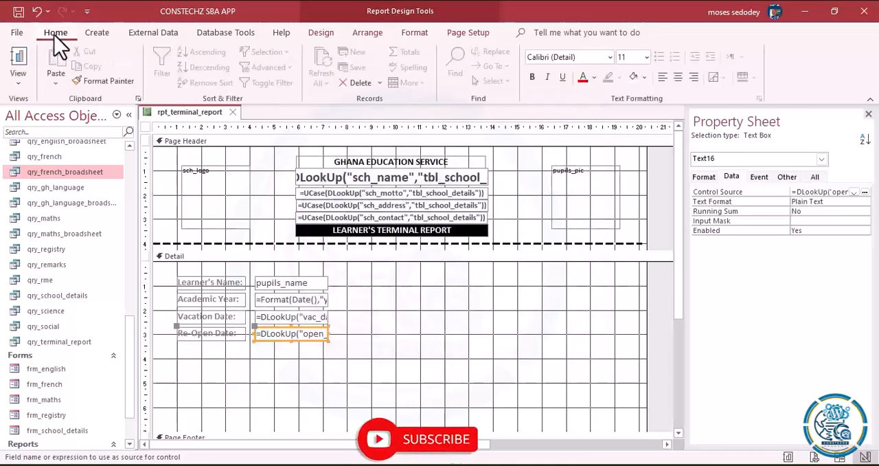
click(18, 83)
click(26, 172)
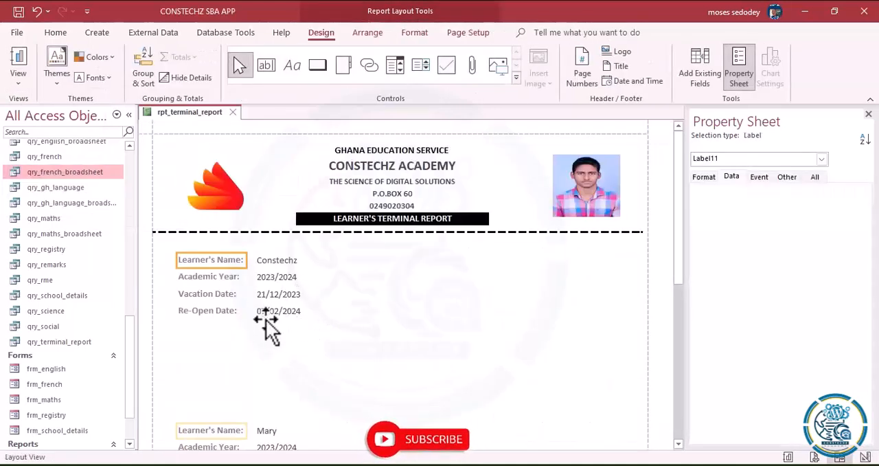
click(419, 292)
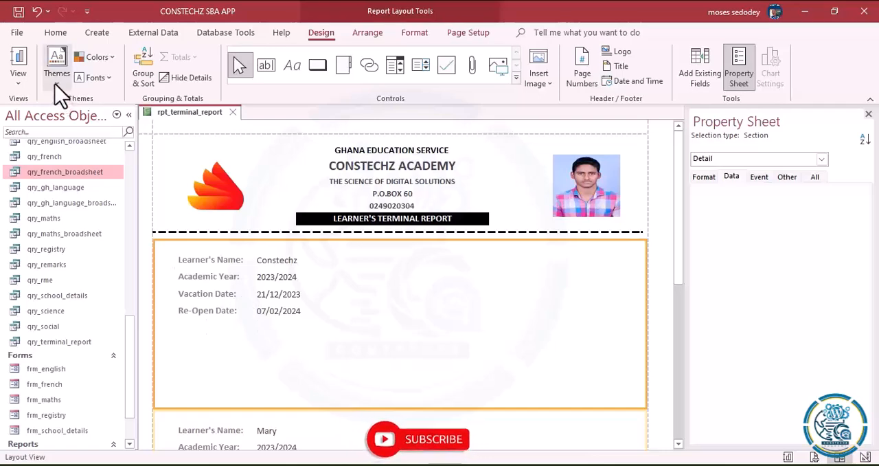
click(18, 83)
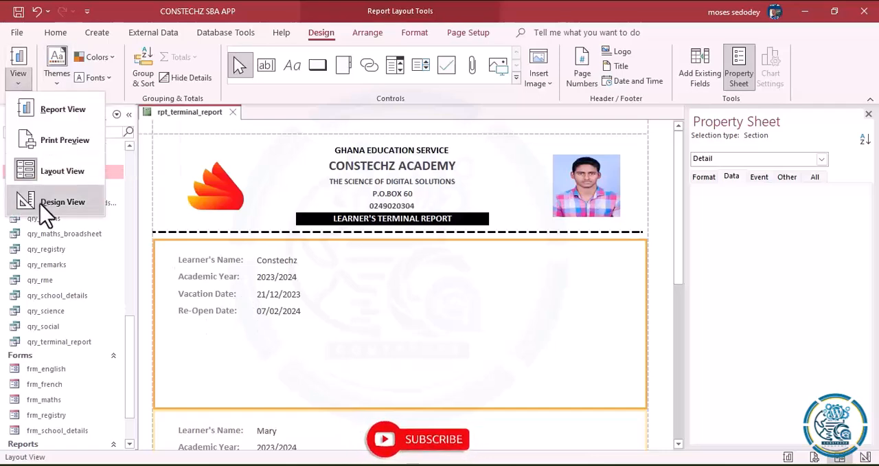
click(41, 201)
- Duplicate the four label and text box pairs in the Detail section and place the copies level with the originals near the section's right edge
drag(172, 275, 309, 356)
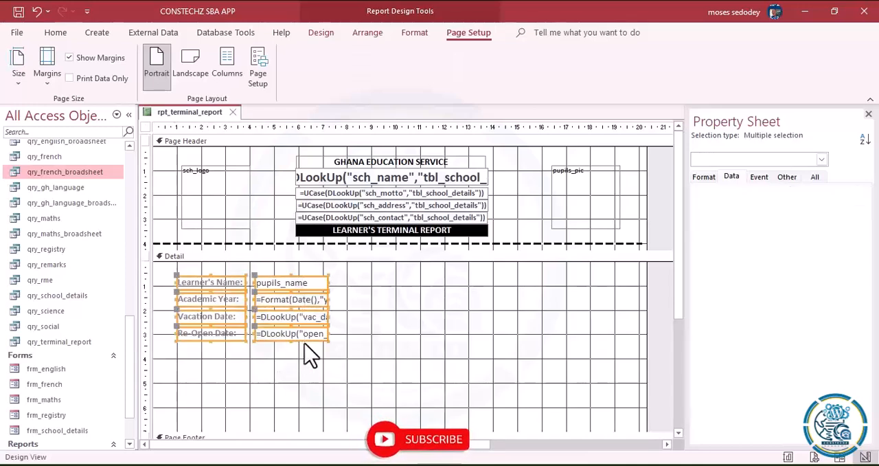
key(ctrl+c)
key(ctrl+v)
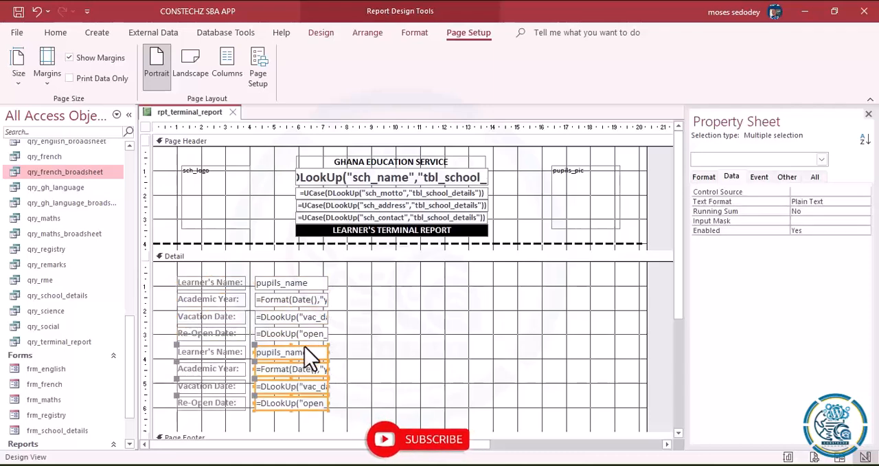
drag(366, 343, 175, 412)
drag(288, 378, 590, 298)
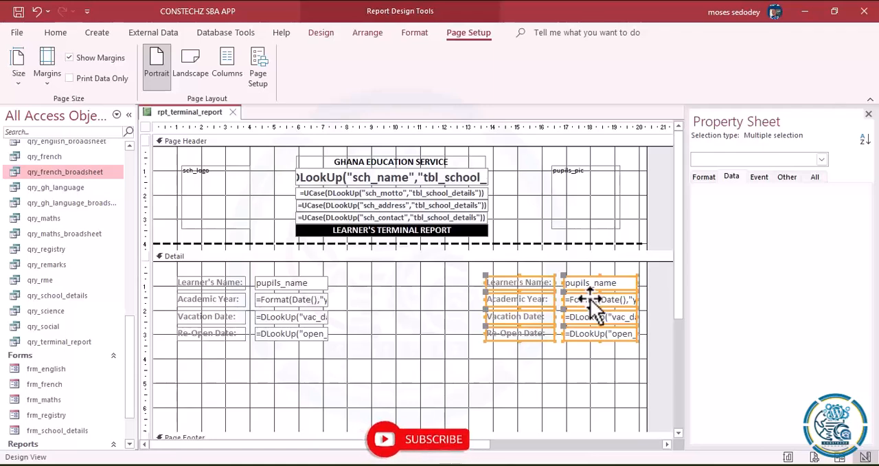
- Shift the duplicated block of labels and text boxes slightly to the left within the Detail section
drag(168, 274, 520, 365)
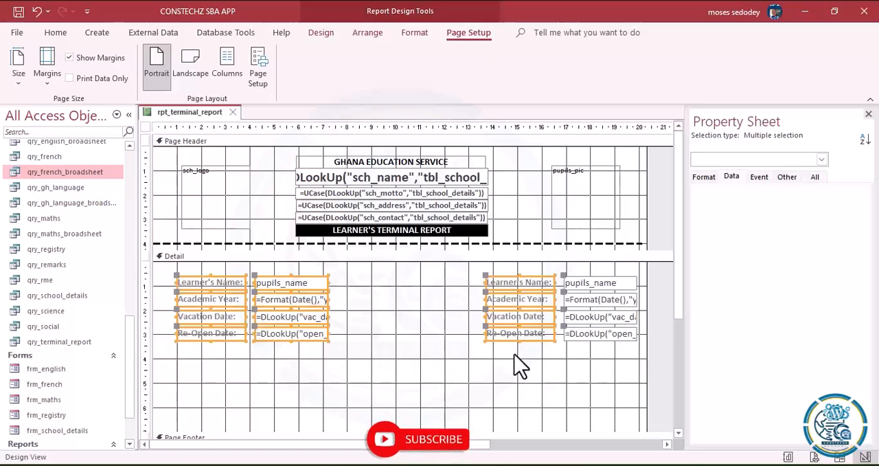
click(448, 352)
drag(489, 270, 603, 355)
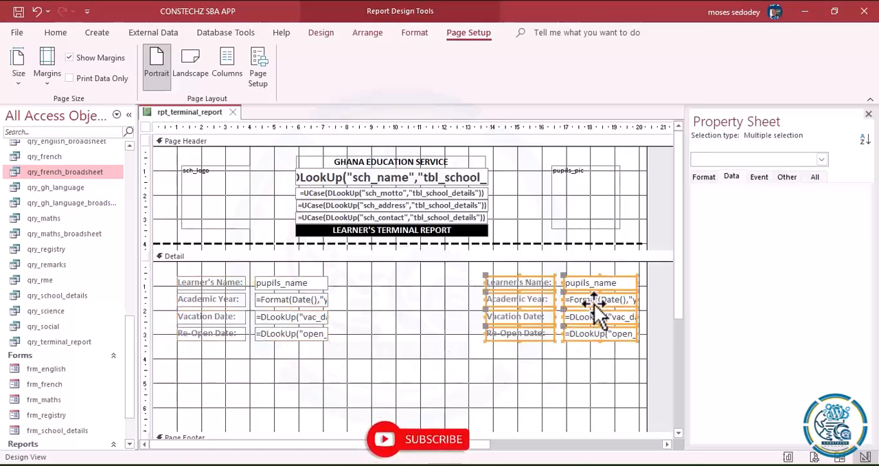
drag(595, 312, 589, 312)
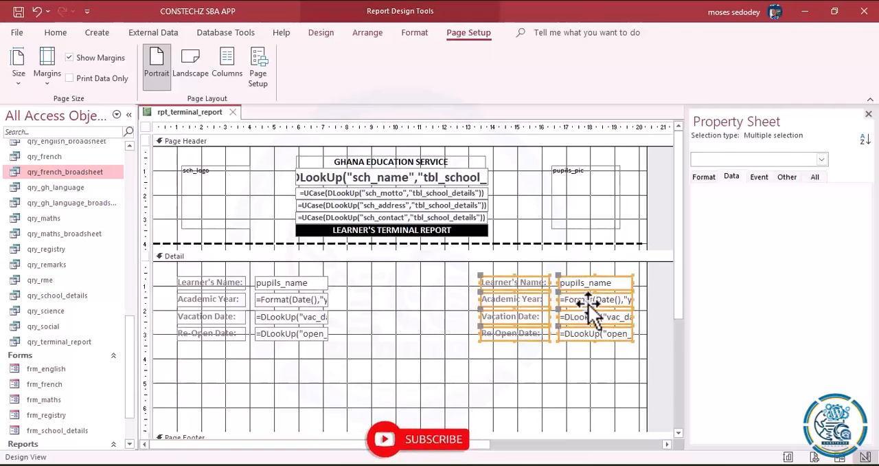
- Replace the caption of the duplicated Learner's Name label with Roll:
click(535, 284)
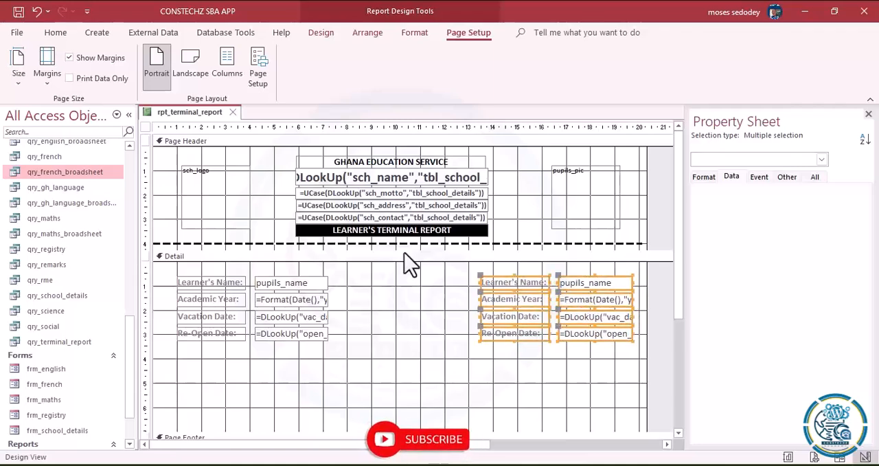
click(529, 280)
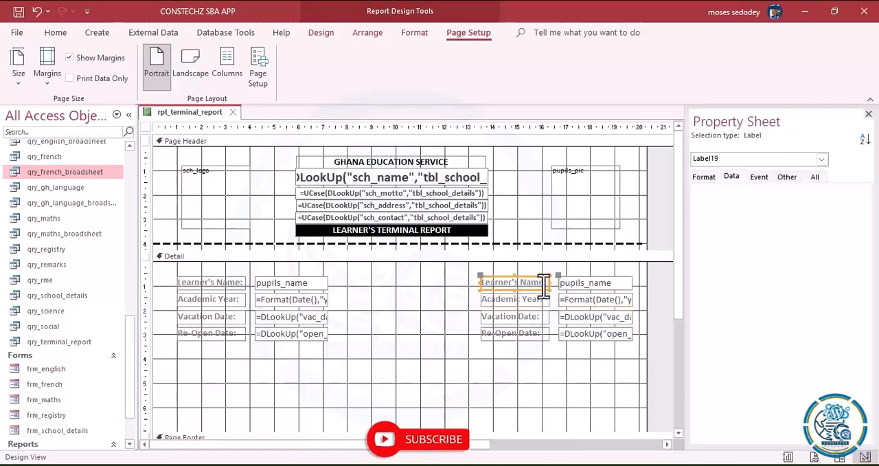
click(542, 283)
drag(542, 283, 443, 280)
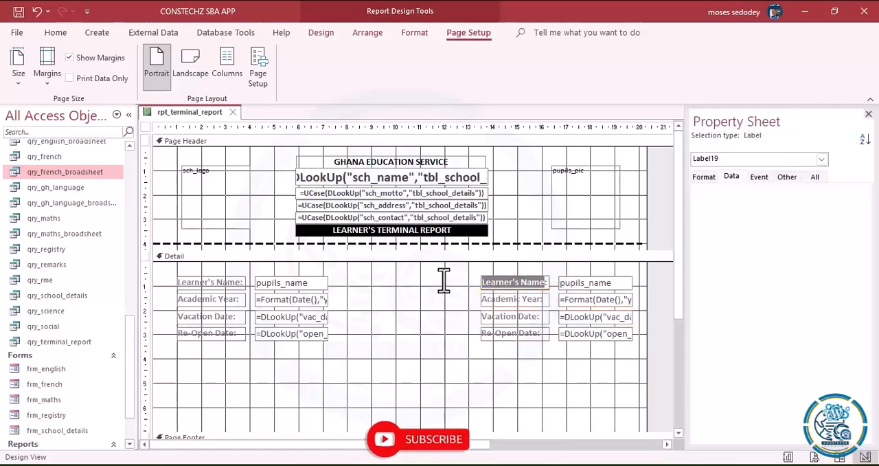
key(BackSpace)
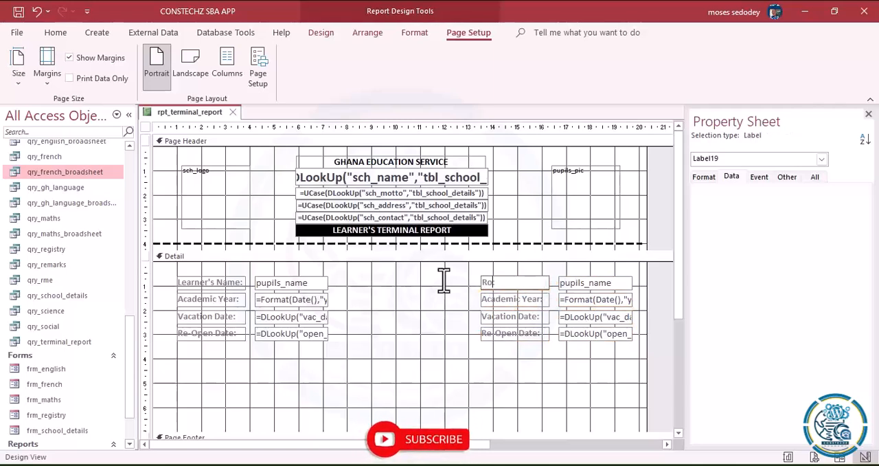
text(Roll:)
- Replace the caption of the duplicated Academic Year label with Class:
click(504, 303)
click(539, 300)
drag(539, 300, 414, 295)
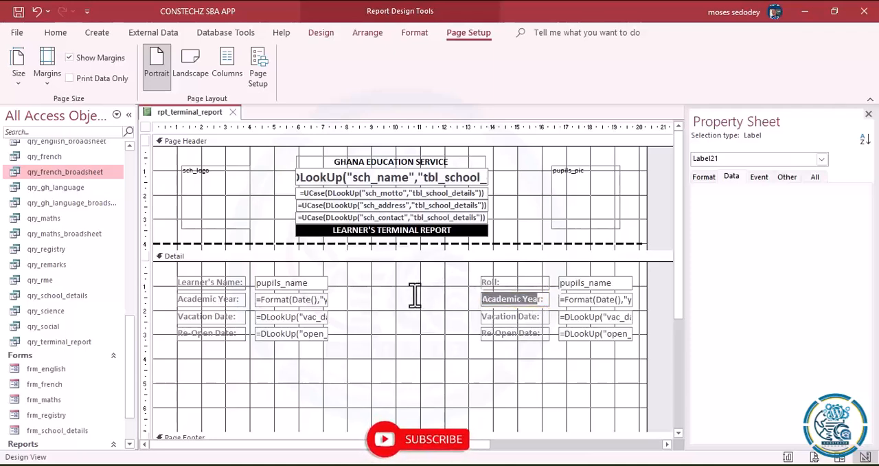
key(Left)
key(Delete)
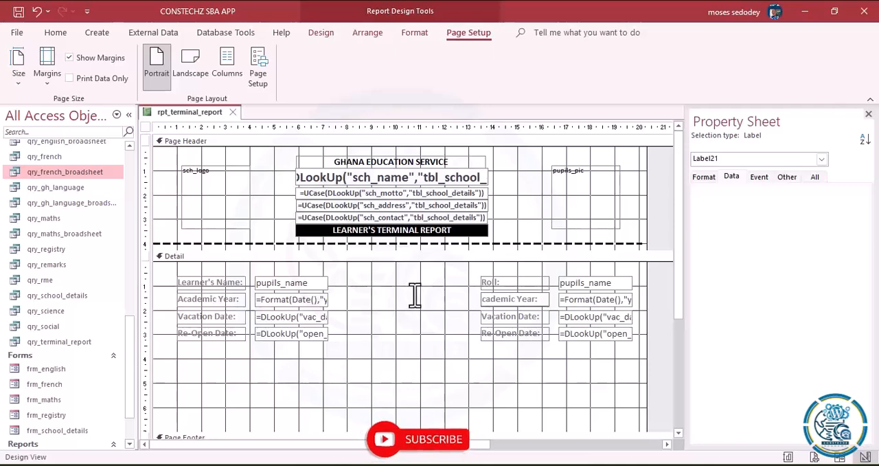
drag(539, 300, 435, 300)
key(Delete)
text(Class:)
- Replace the caption of the duplicated Vacation Date label with Term:
click(517, 315)
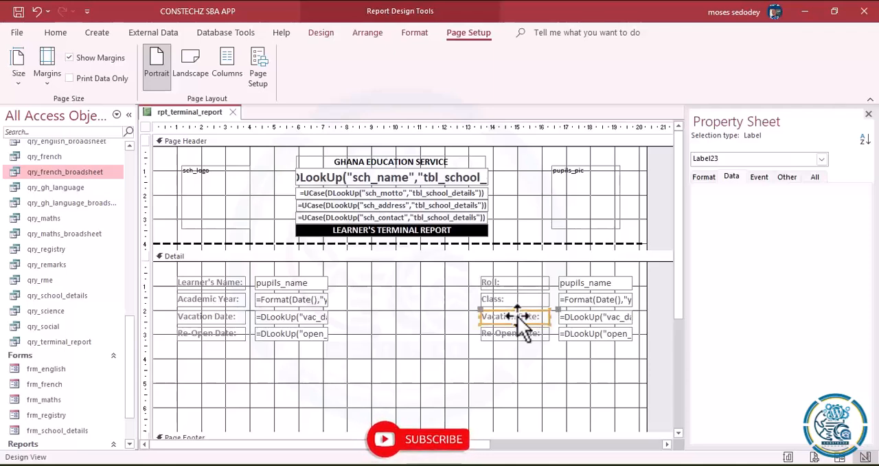
double_click(517, 316)
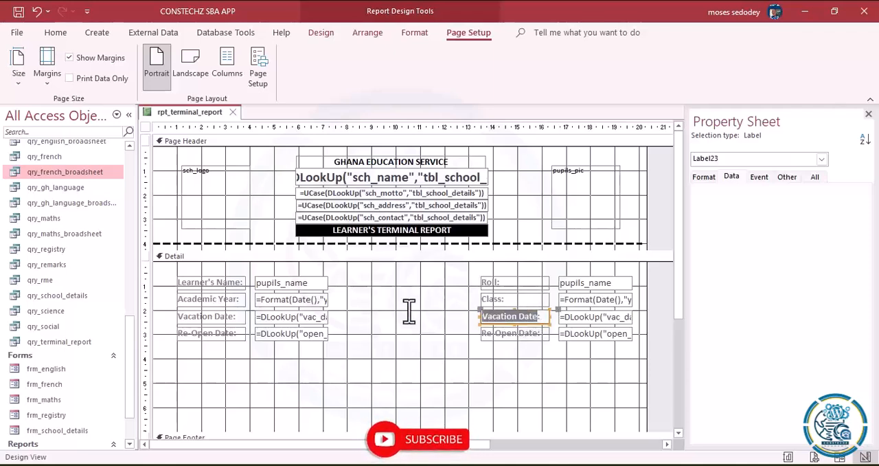
text(te)
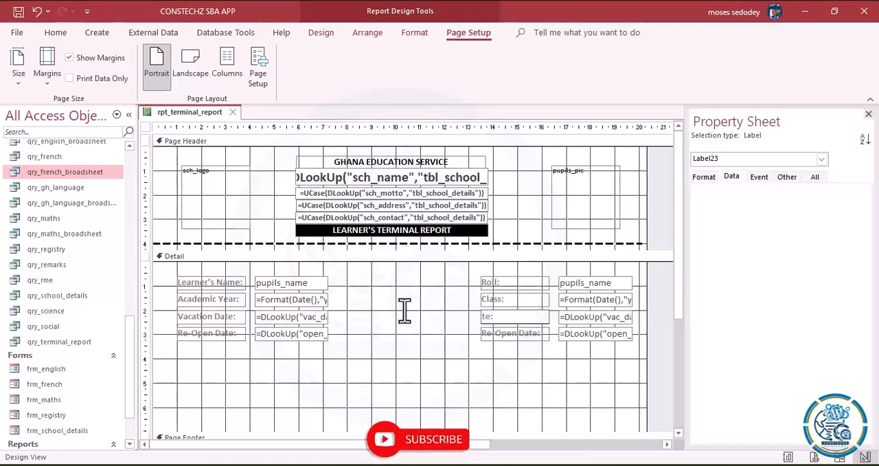
text(rm:)
- Replace the caption of the duplicated Re-Open Date label with Total Score:
click(511, 336)
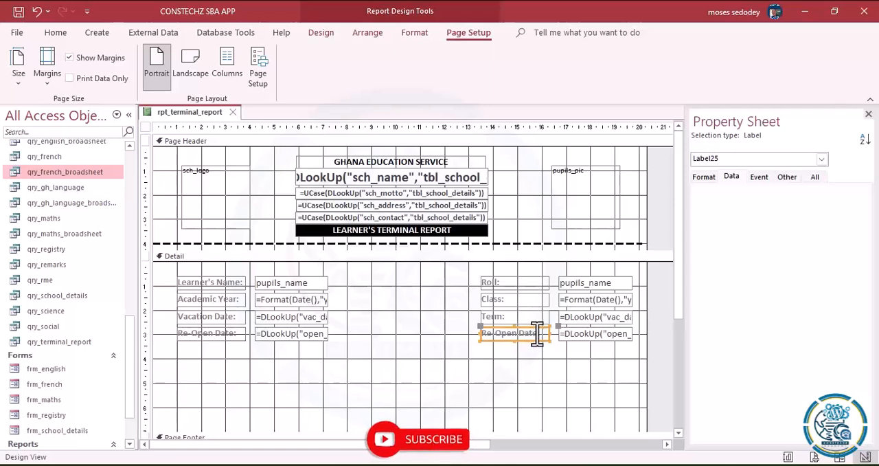
double_click(540, 334)
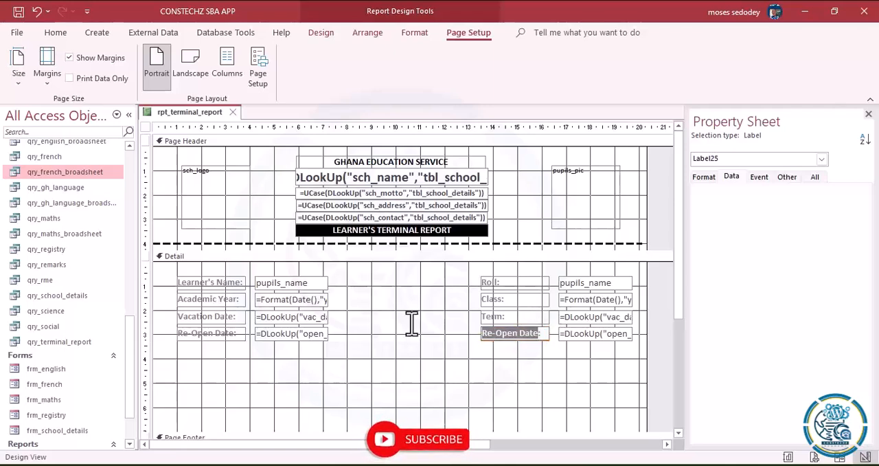
text(Tota)
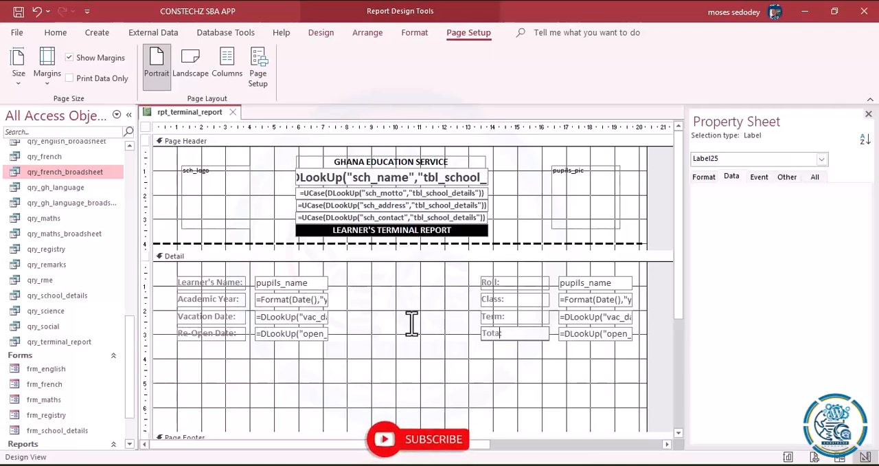
text(l Sci)
click(500, 375)
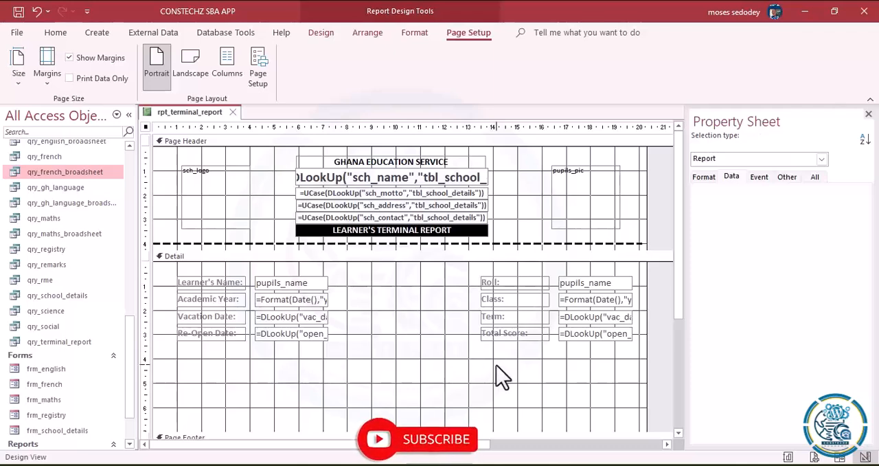
click(530, 336)
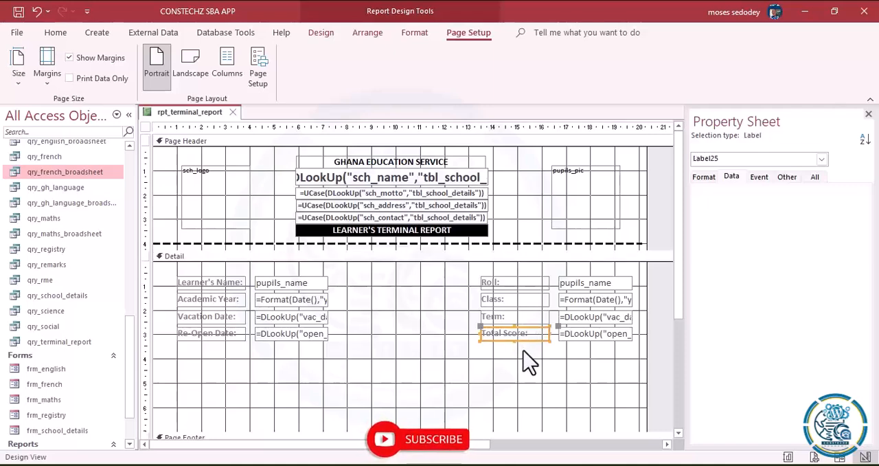
click(510, 374)
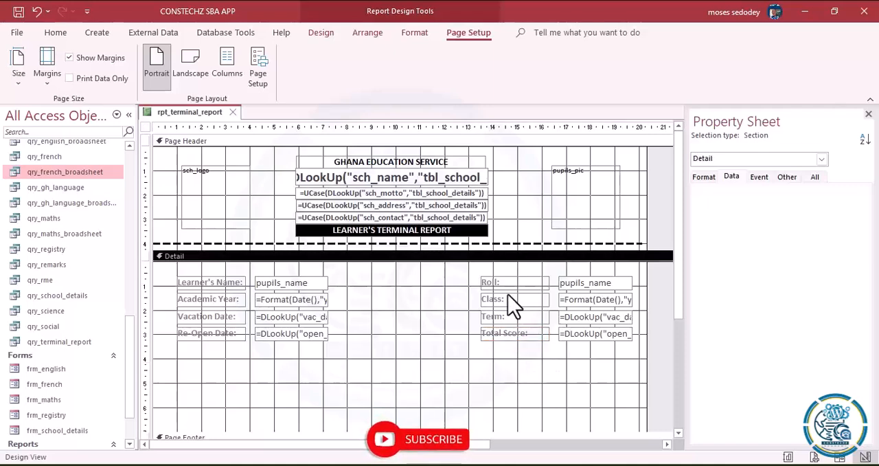
- Replace the control source expression of the text box beside Roll: with the start of a DCount function
click(577, 285)
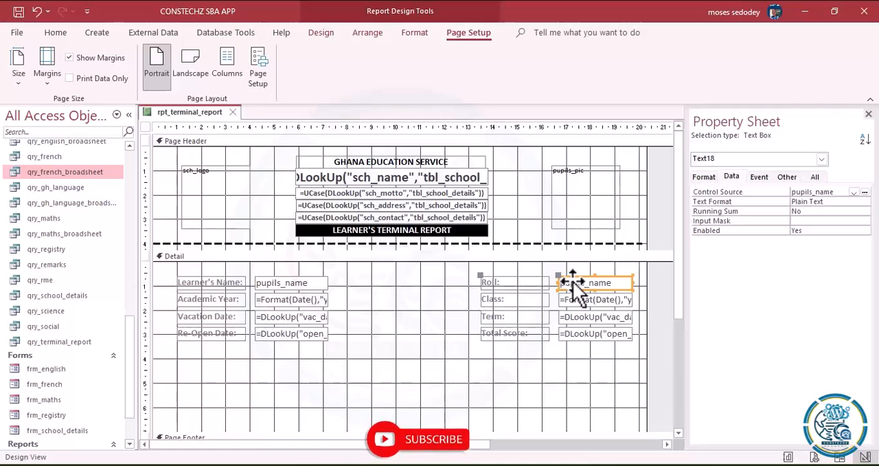
click(864, 192)
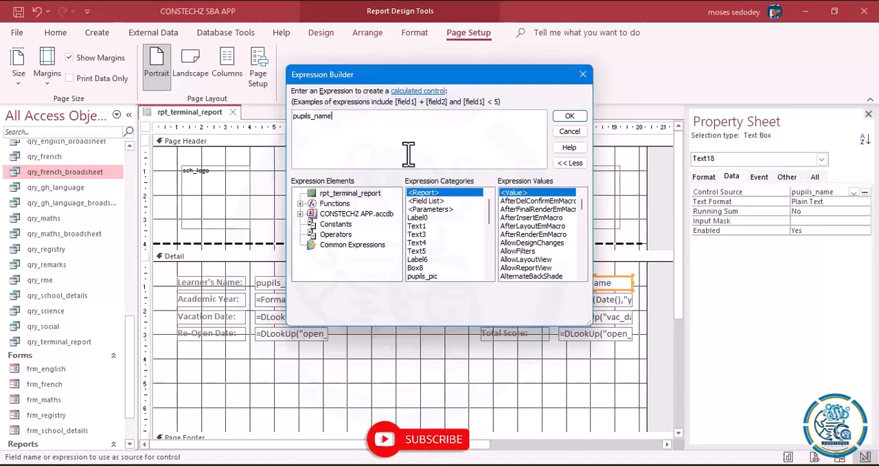
key(ctrl+a)
key(Delete)
text(=d)
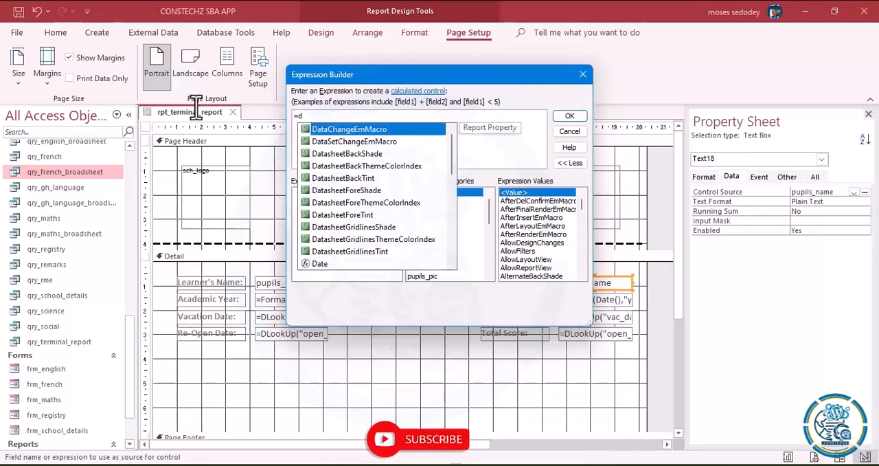
text(cou)
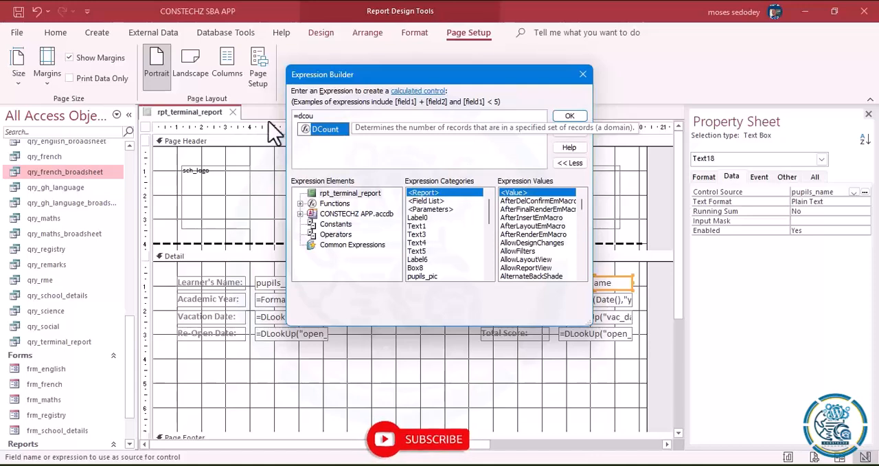
double_click(317, 129)
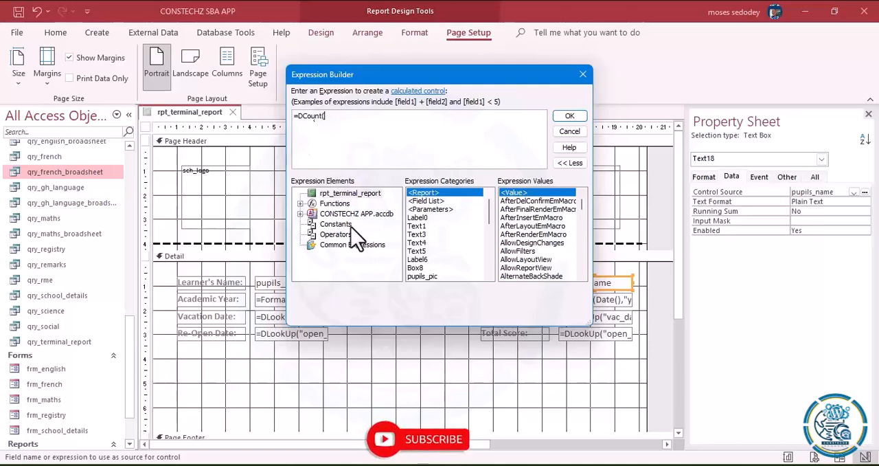
- Browse the database's tables in the Expression Builder and list the fields of tbl_registry
double_click(341, 213)
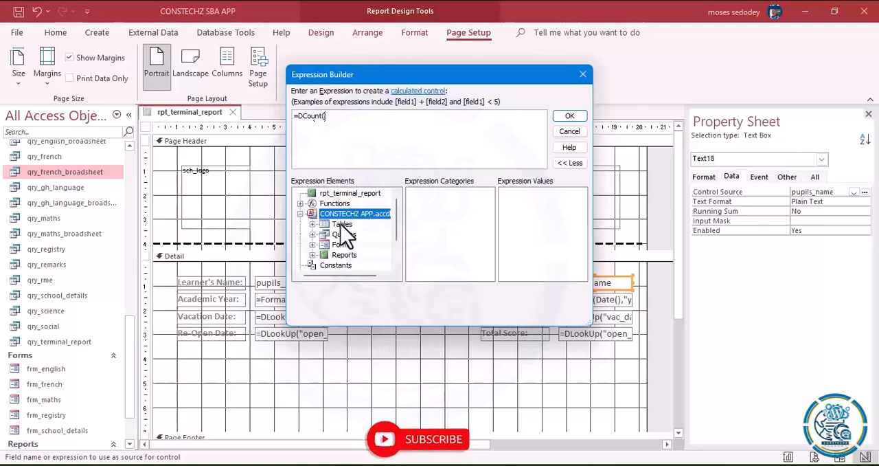
double_click(340, 224)
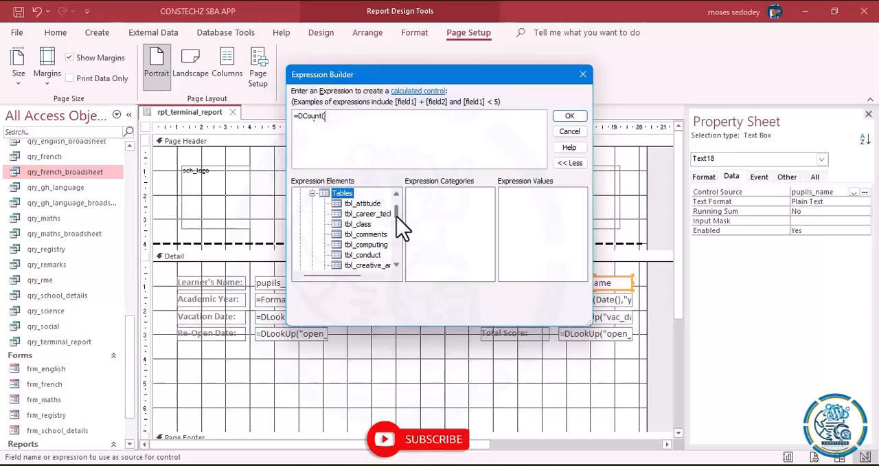
drag(396, 217, 398, 240)
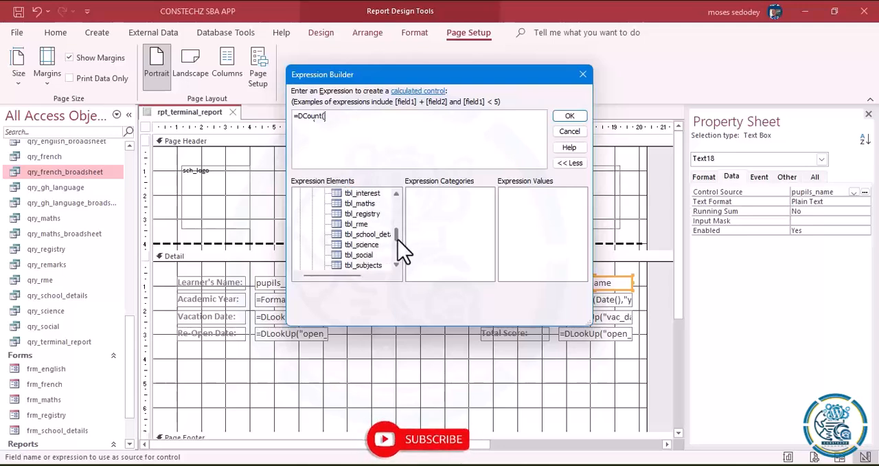
click(364, 215)
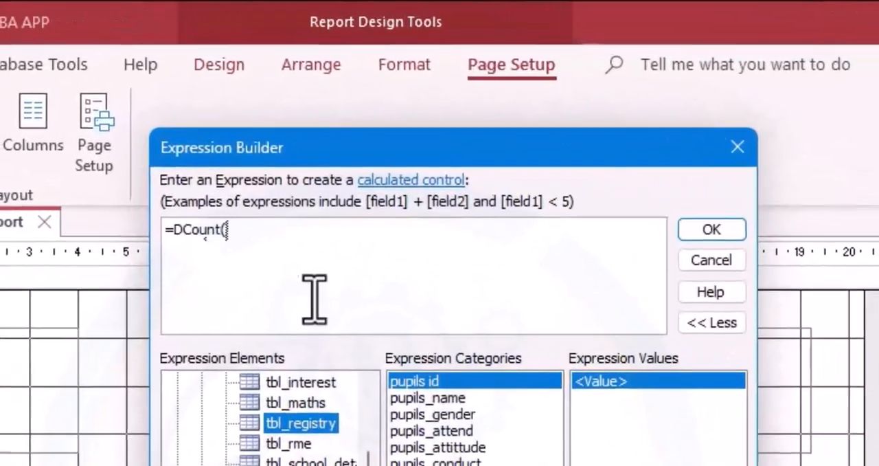
- Enter "pupils_name" as the first argument of the DCount function
click(256, 242)
text(")
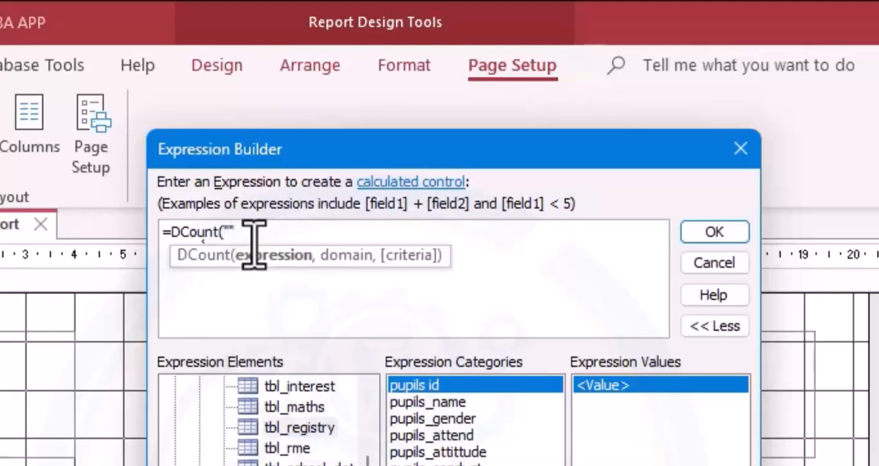
key(BackSpace)
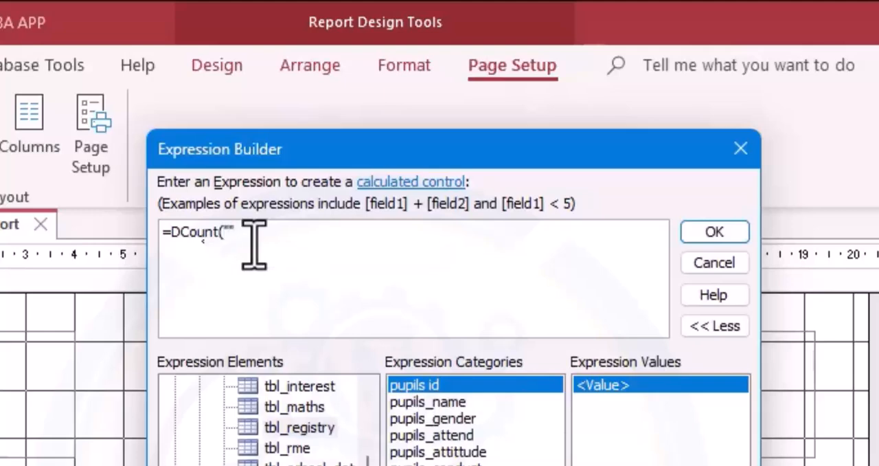
text(pupils_)
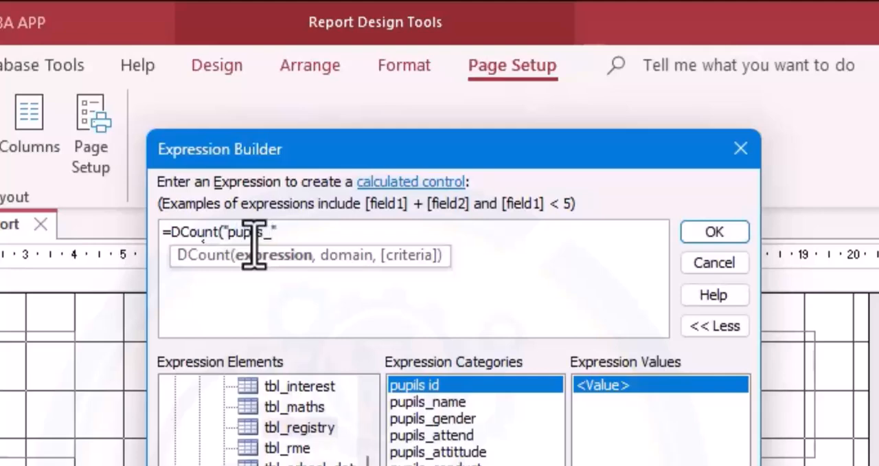
text(name",)
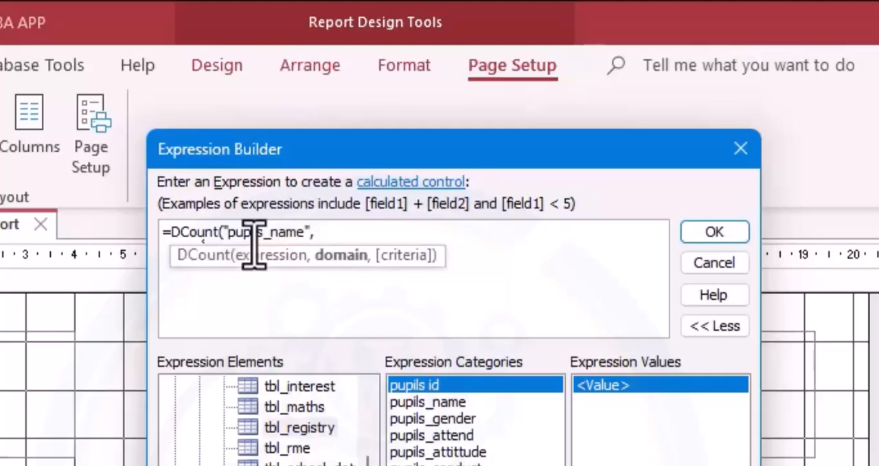
text( "")
- Add "tbl_registry" as the DCount domain, close the parenthesis and accept the expression
key(BackSpace)
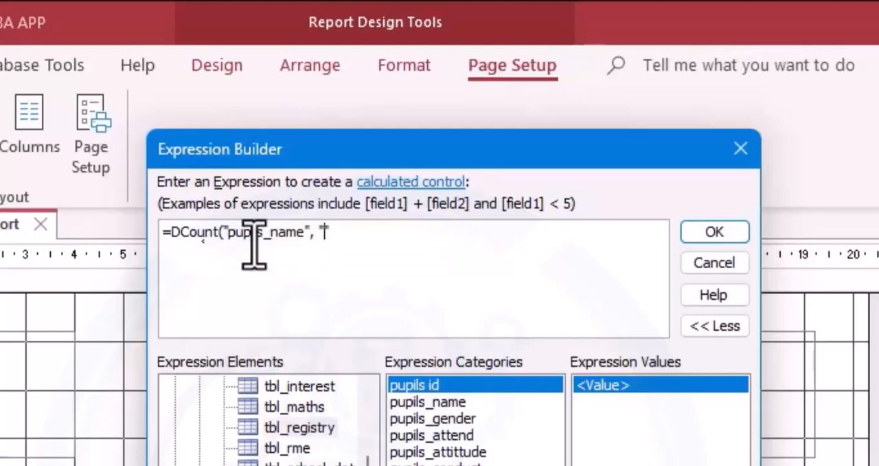
text(tbl)
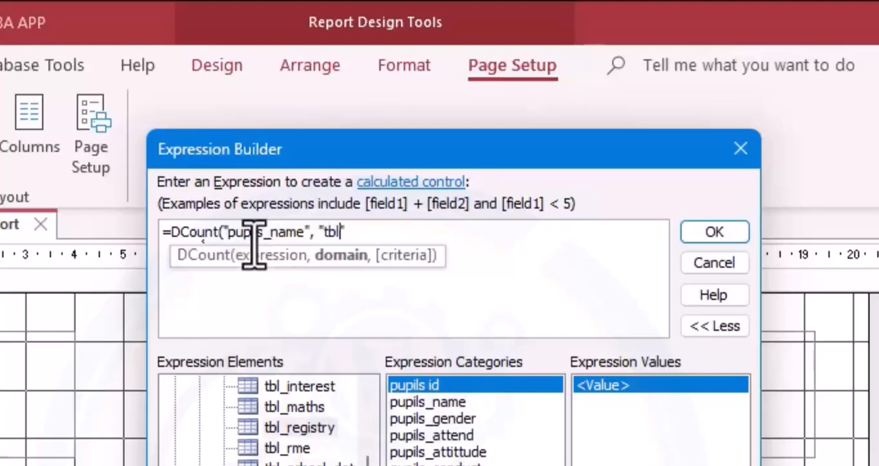
text(_")
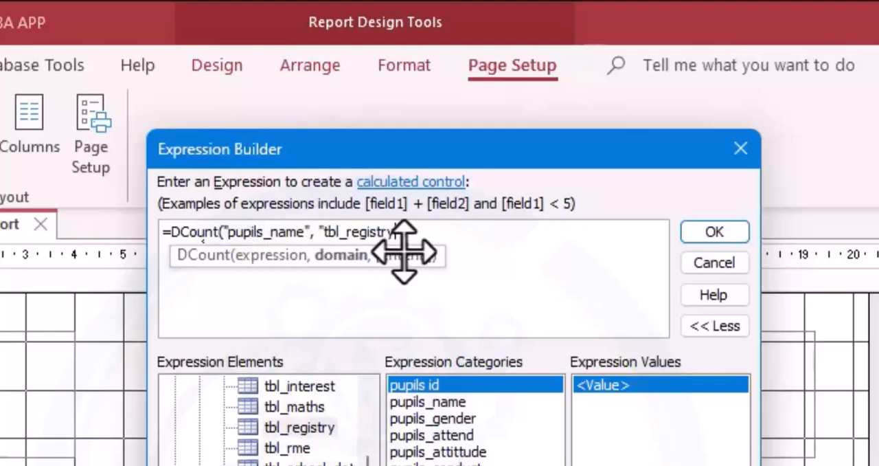
text(")
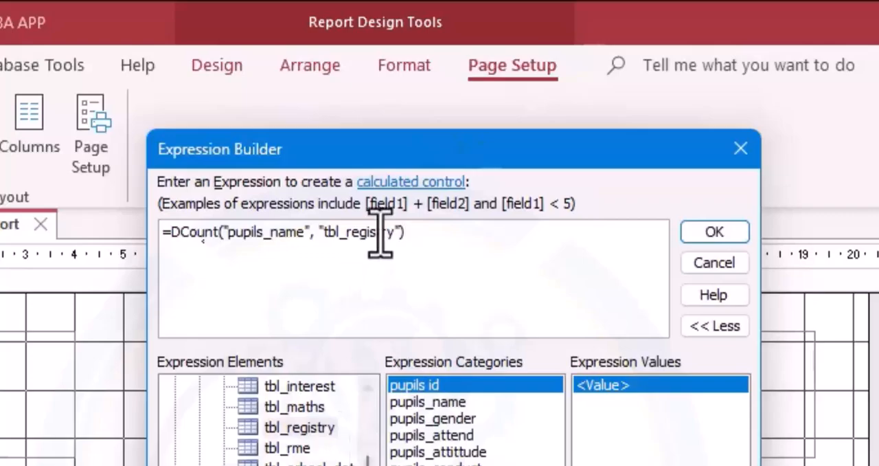
click(727, 235)
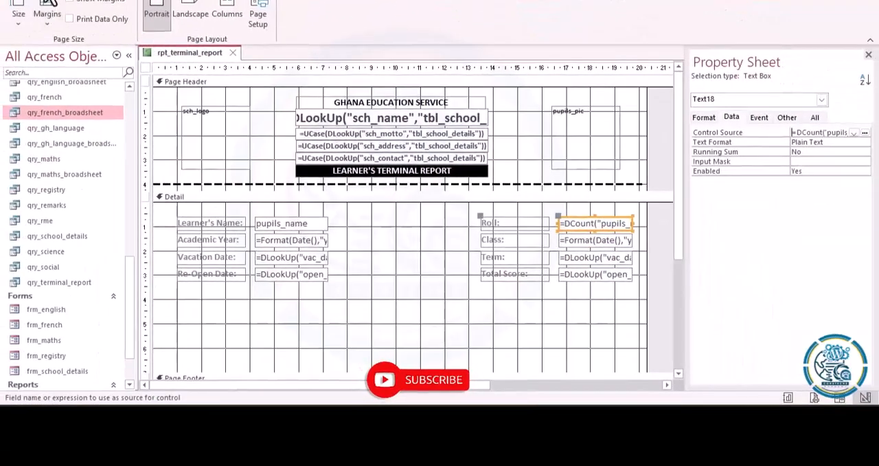
- Switch the report to Layout View and check the value beside Roll:
click(57, 2)
click(21, 27)
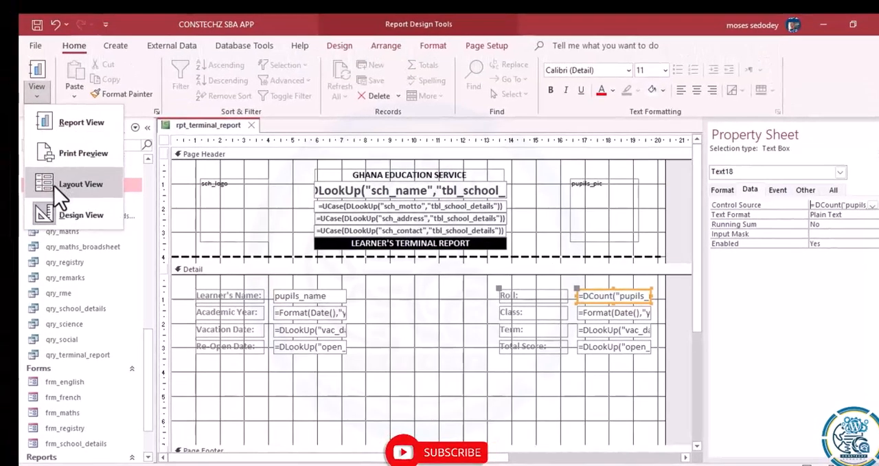
click(53, 182)
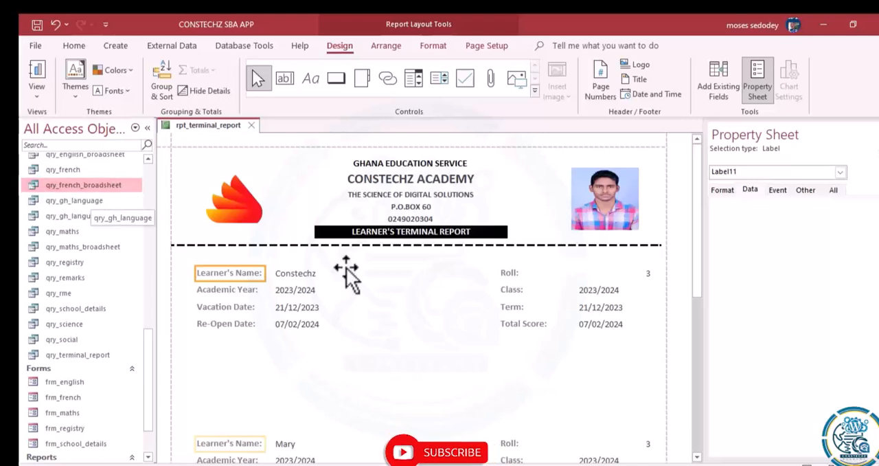
click(600, 273)
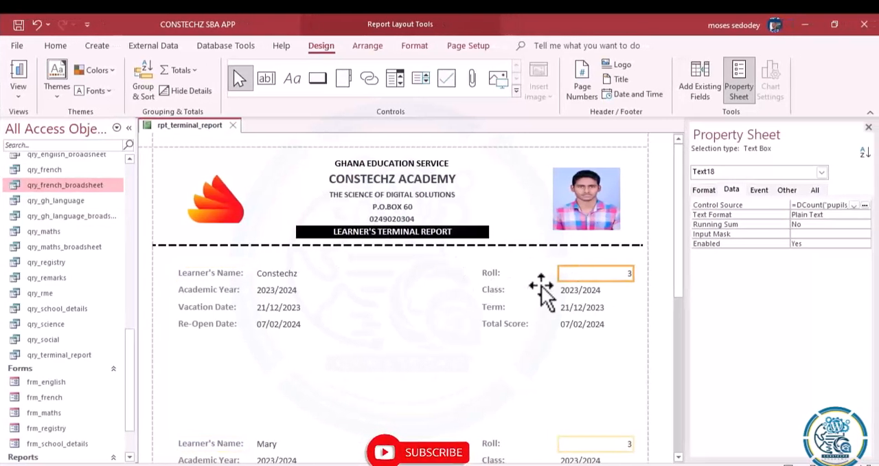
- Right-align the text of the Roll:, Class: and Term: labels in the detail section
click(500, 274)
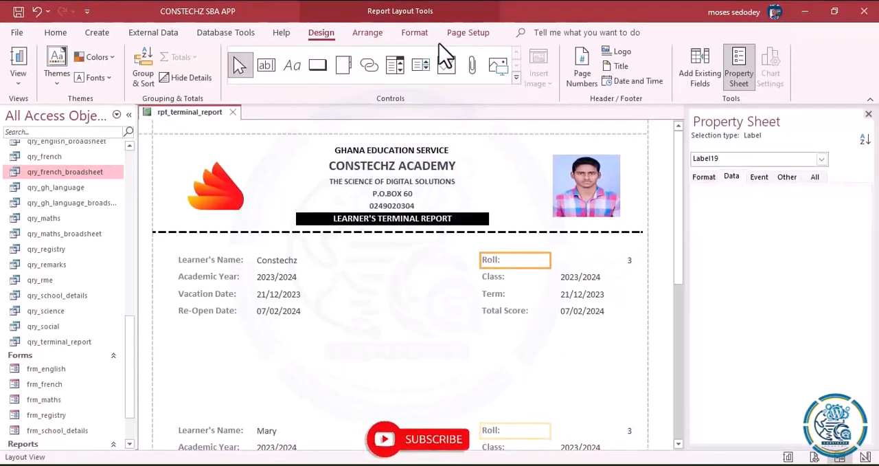
click(415, 34)
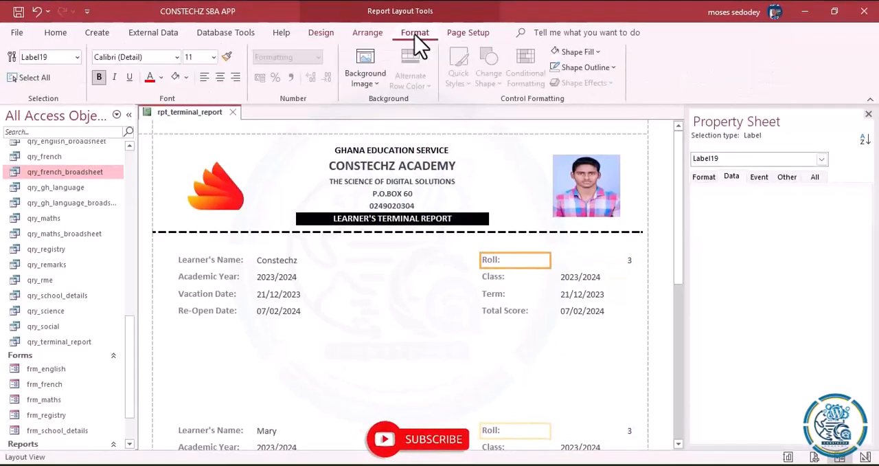
click(234, 82)
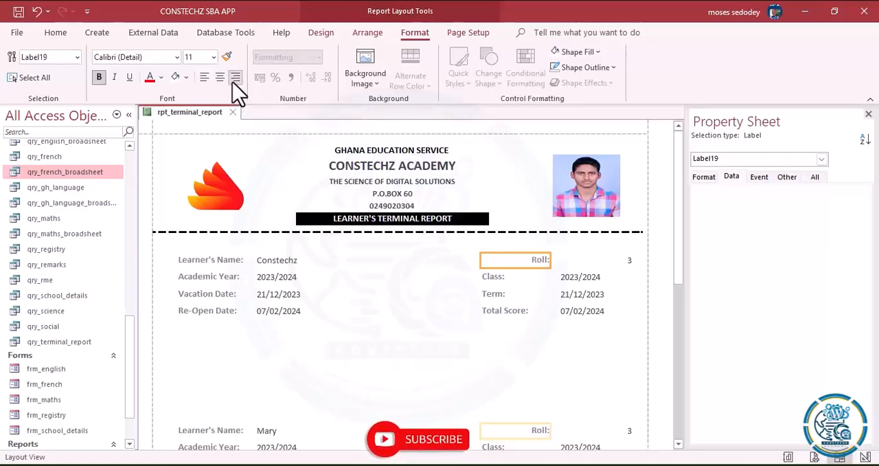
click(510, 276)
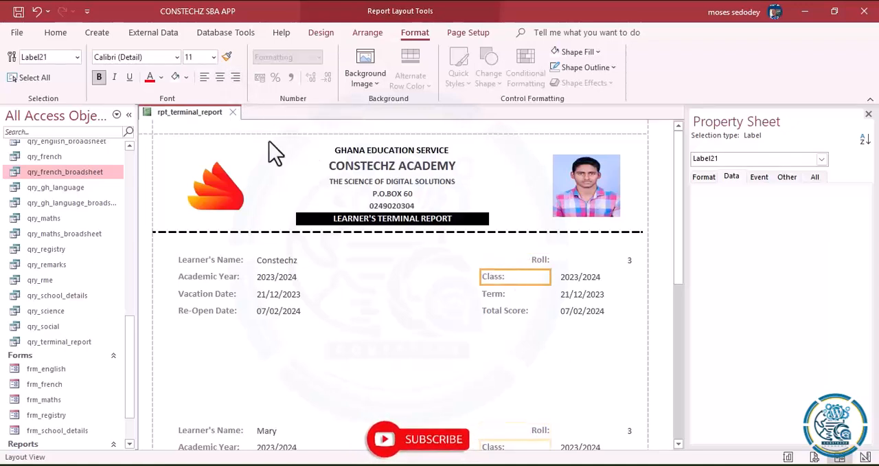
click(234, 76)
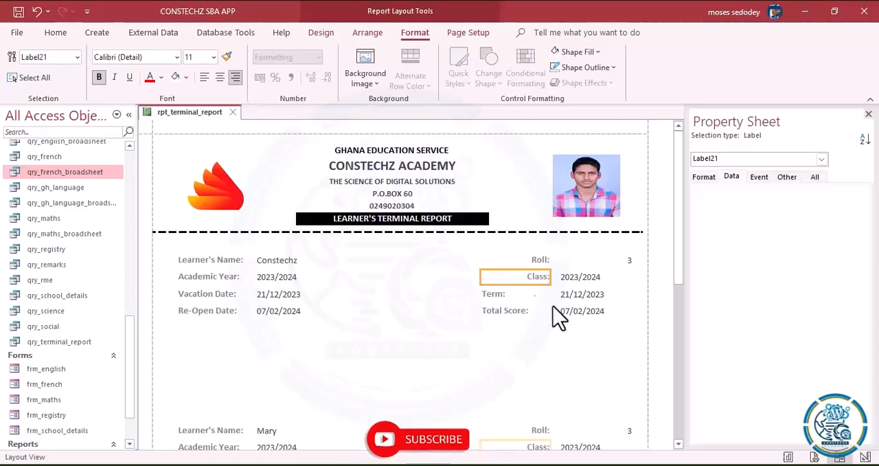
click(517, 295)
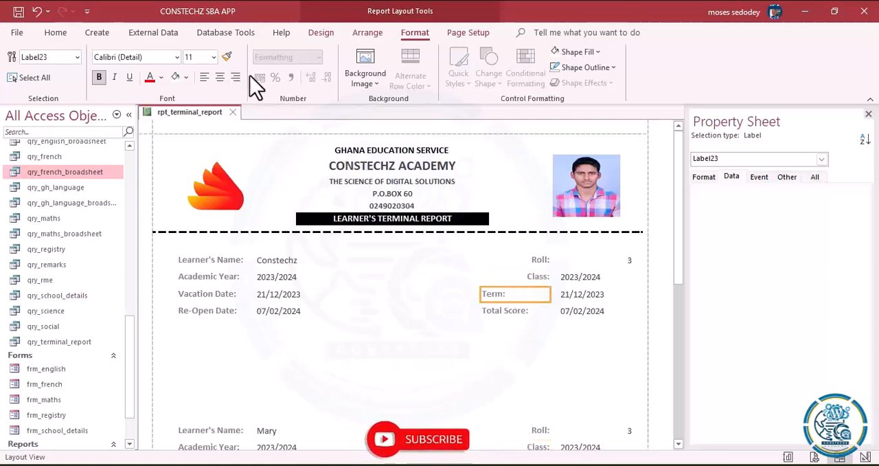
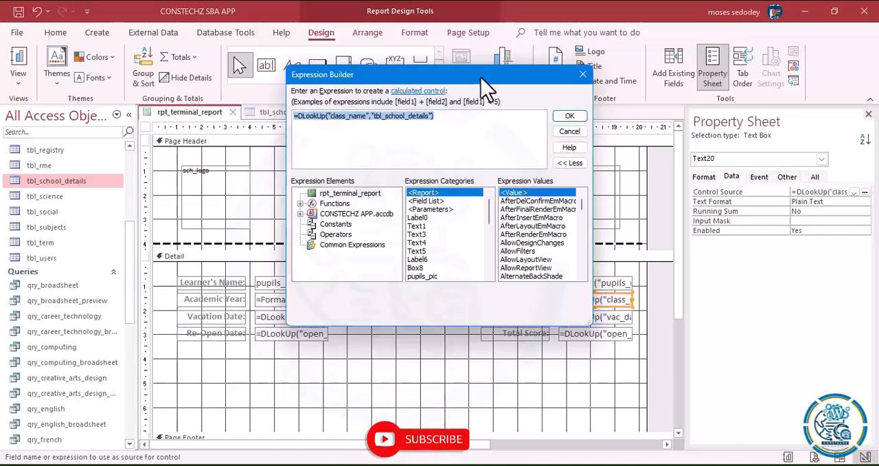
- Accept the Class: expression and replace the Term: text box's control source expression with the copied =DLookUp("class_name","tbl_school_details")
click(568, 117)
click(598, 317)
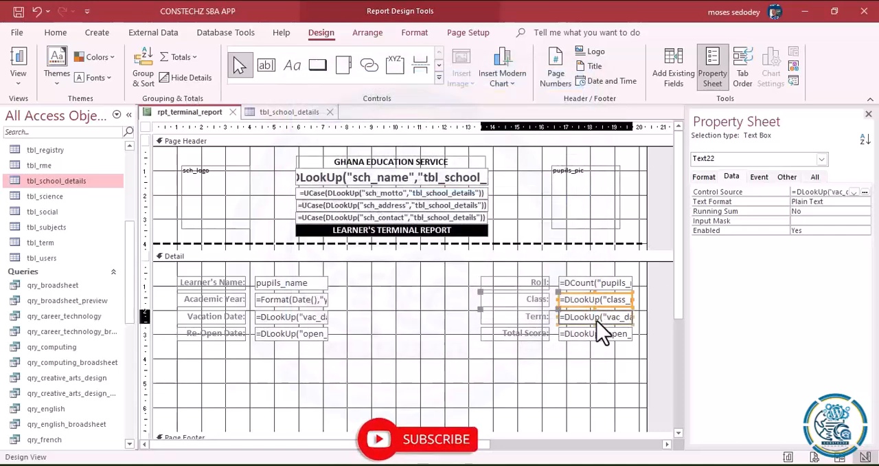
click(865, 192)
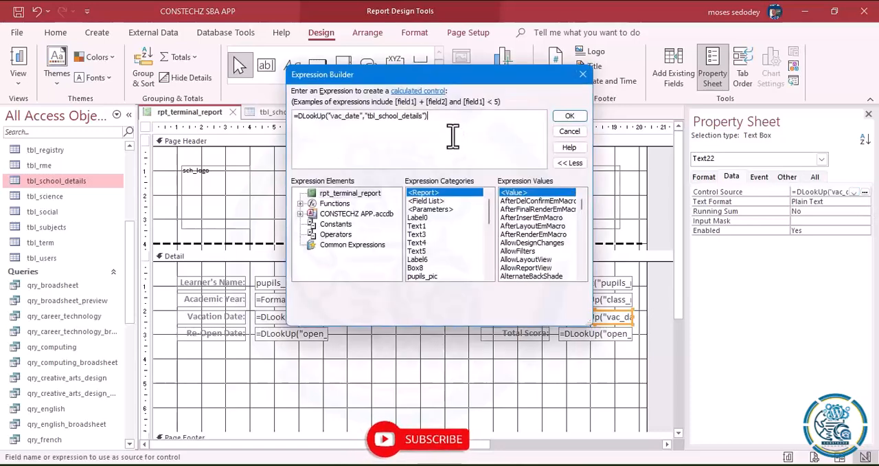
drag(447, 127, 188, 98)
text(=DLookUp("class_name","tbl_school_details"))
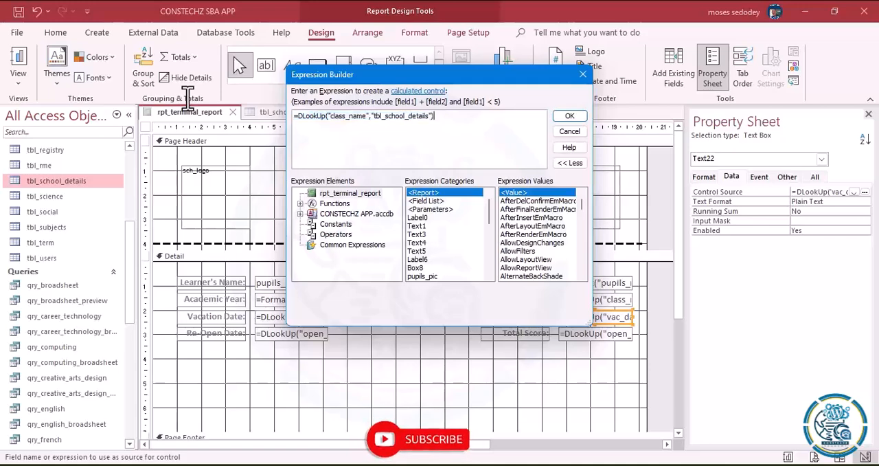
- Change the field looked up in the Term: expression to "term" and accept the expression
click(367, 117)
key(BackSpace)
key(BackSpace)
key(BackSpace)
key(BackSpace)
key(BackSpace)
key(BackSpace)
key(BackSpace)
key(BackSpace)
key(BackSpace)
key(BackSpace)
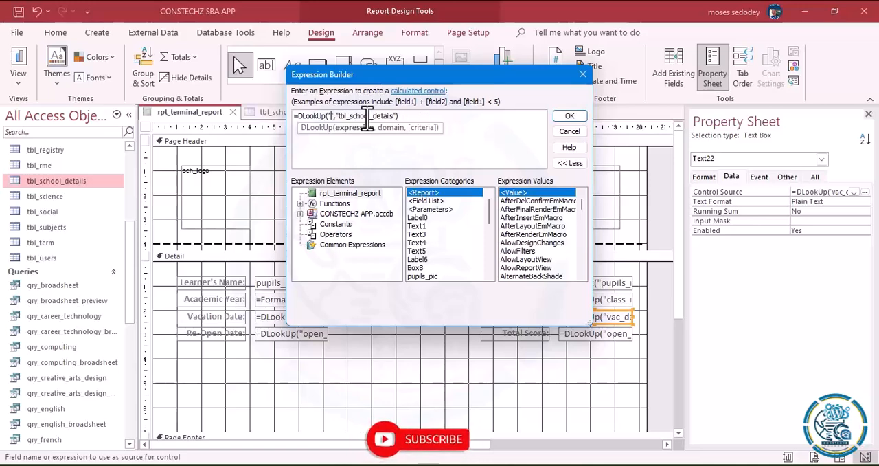
text(term)
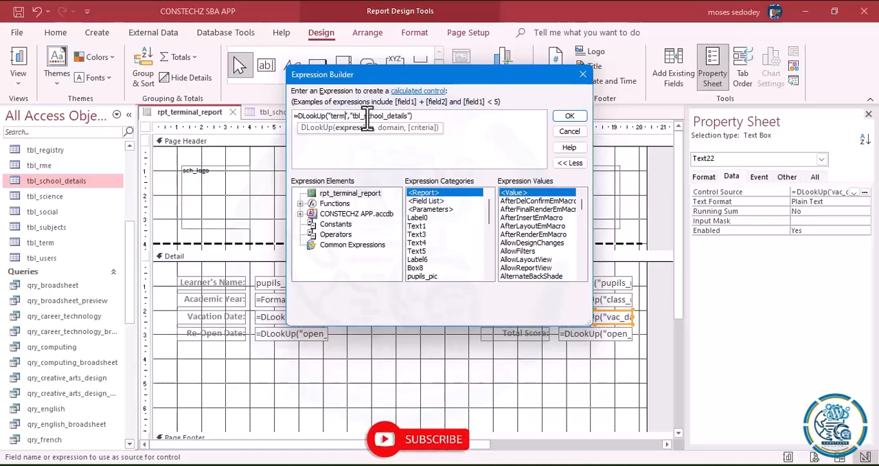
click(569, 116)
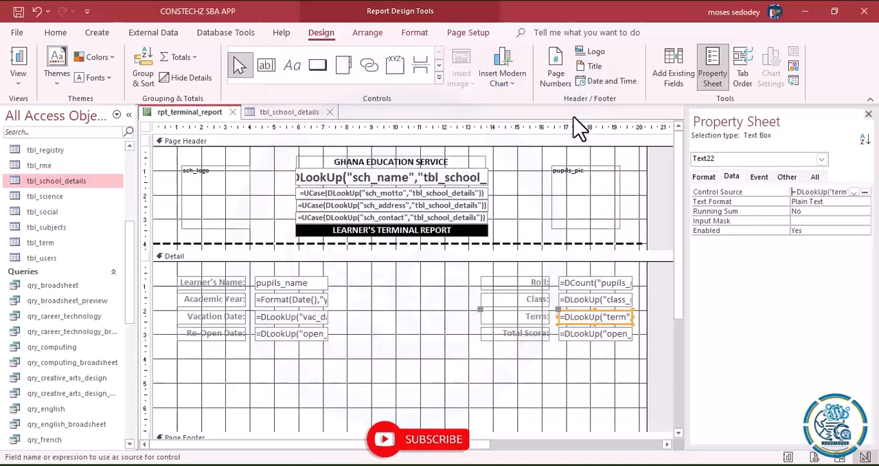
- Switch the report to Layout View and check the values beside Class:, Term: and Total Score:
click(18, 81)
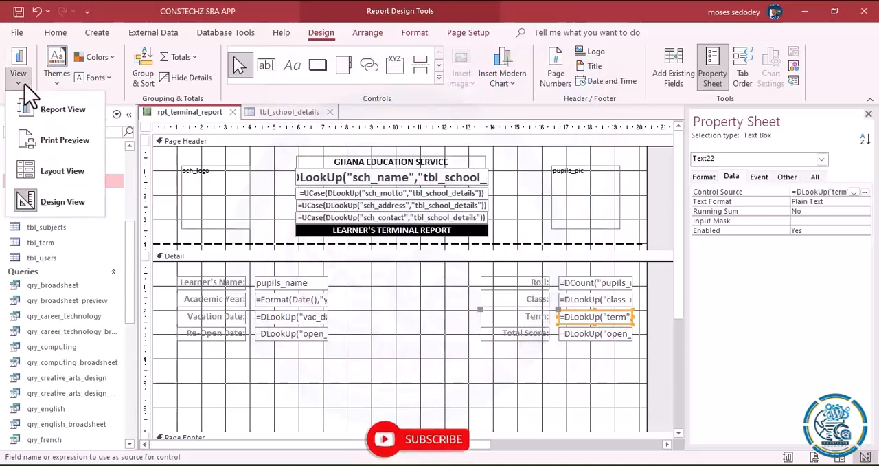
click(55, 170)
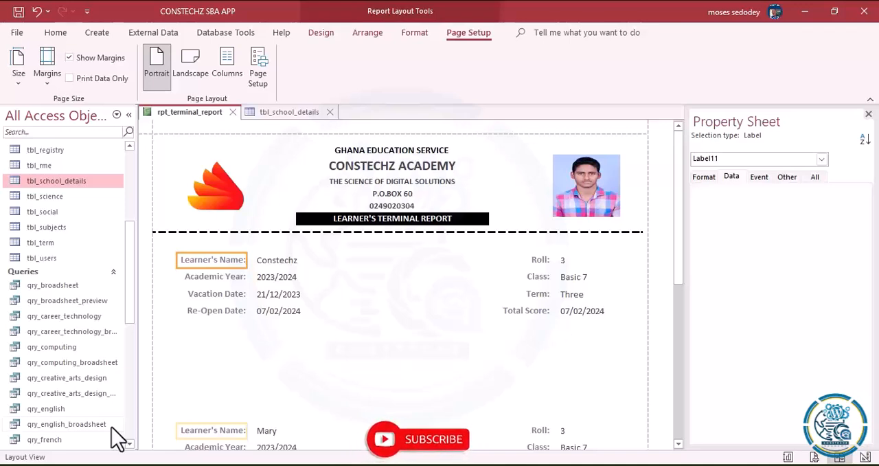
click(76, 464)
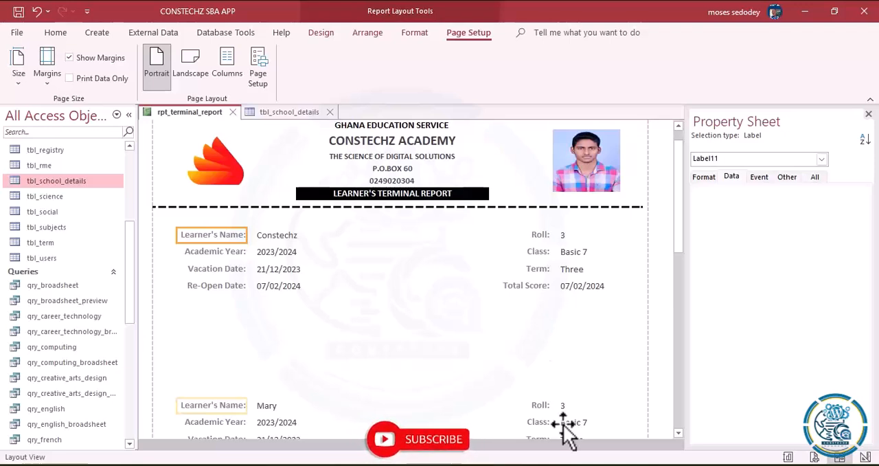
- Switch to the Word document, copy the DLookUp expression written after "Total score:" and return to Access
key(alt+Tab)
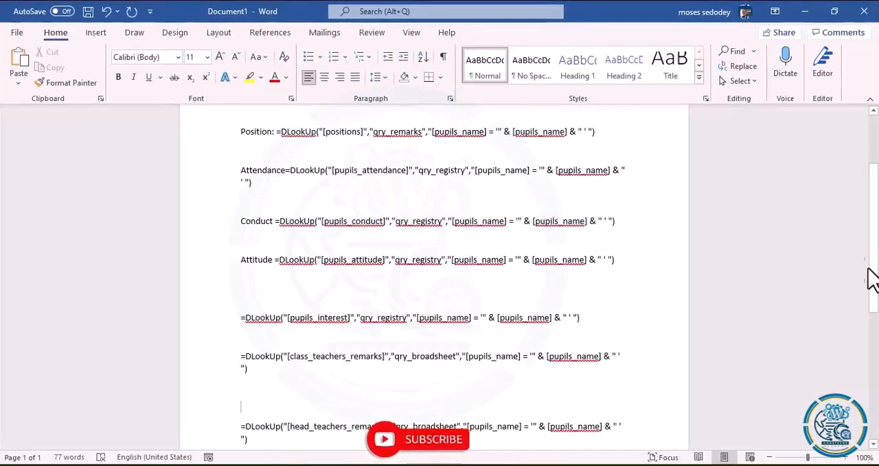
drag(873, 268, 874, 223)
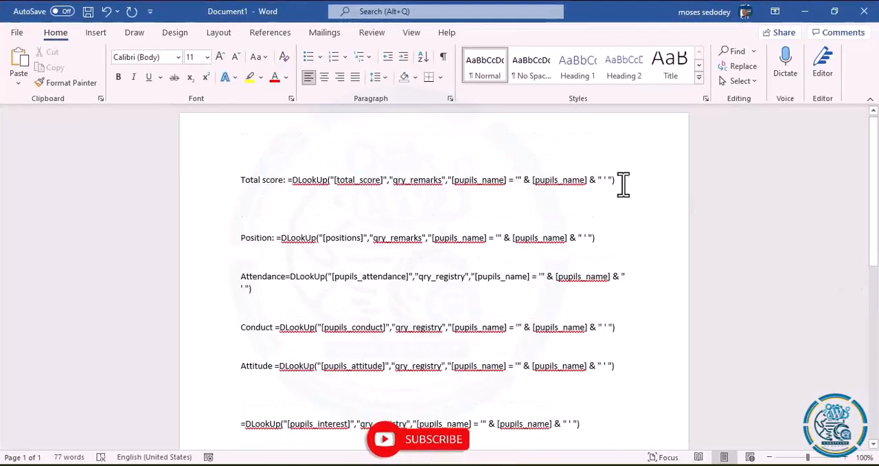
drag(618, 181, 292, 180)
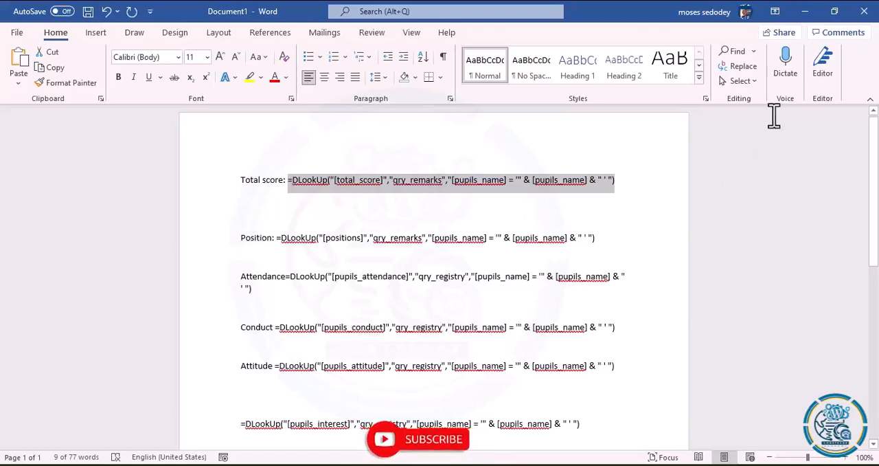
click(807, 19)
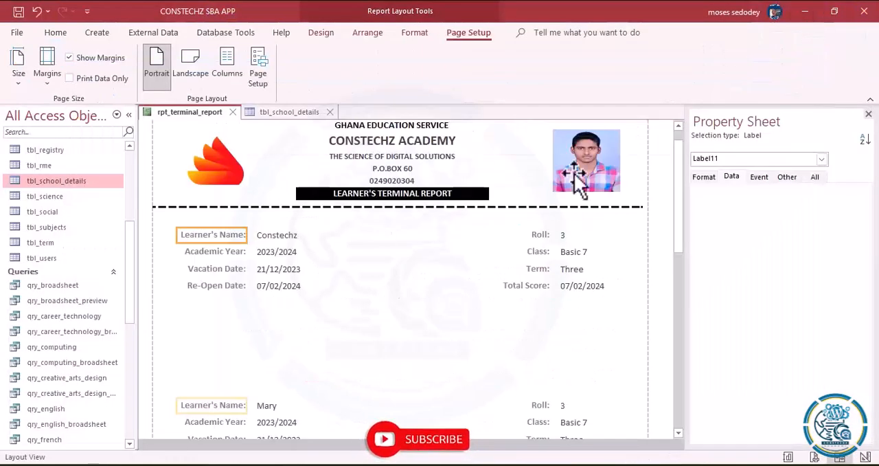
- In Design View, set the Total Score: text box's control source to =DLookUp("[total_score]","qry_remarks","[pupils_name] = '" & [pupils_name] & " ' ")
click(55, 36)
click(26, 79)
click(61, 201)
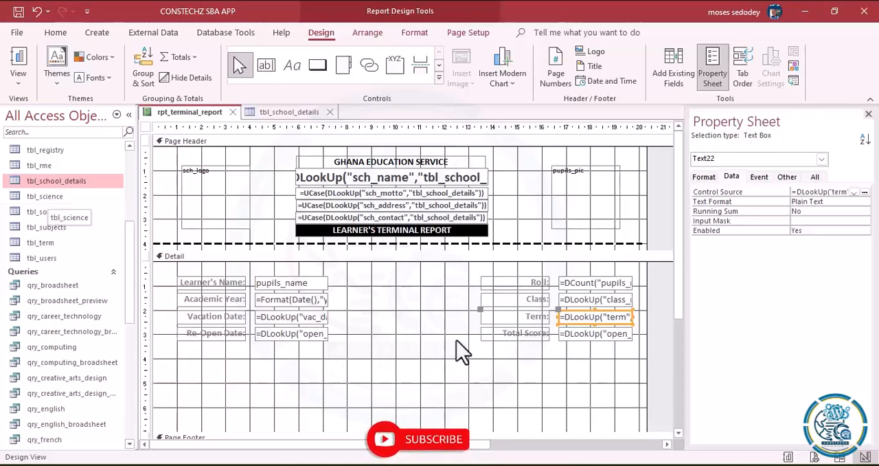
click(594, 335)
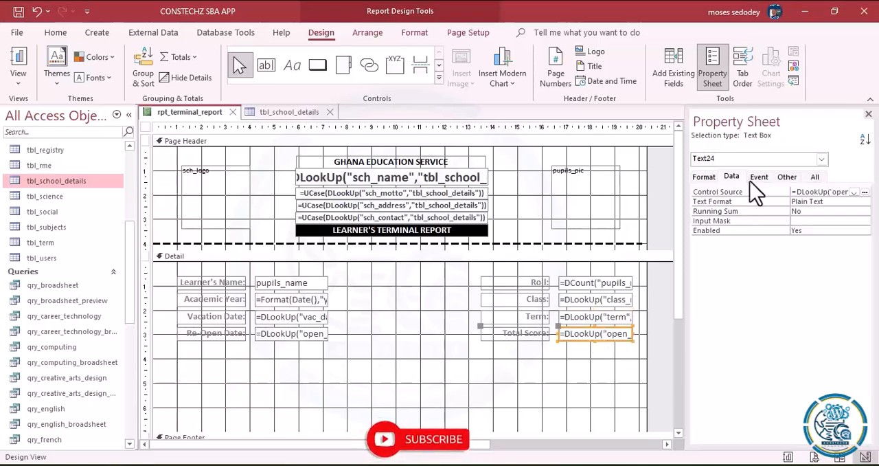
click(865, 192)
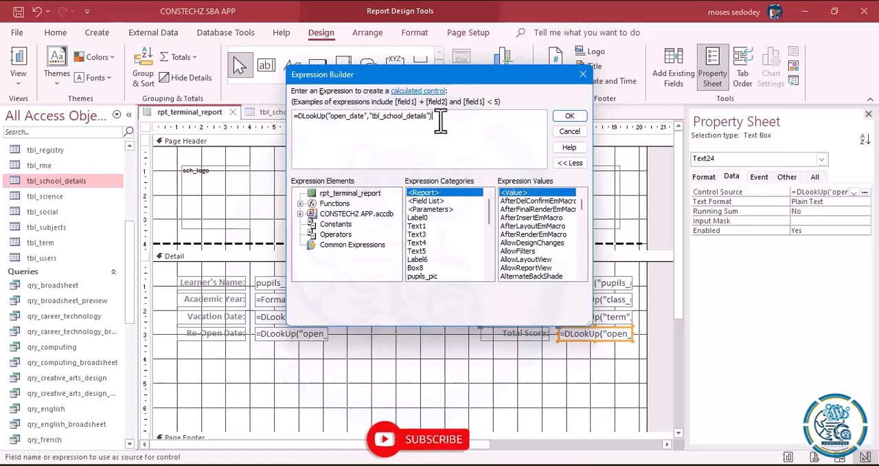
drag(438, 117, 238, 64)
key(BackSpace)
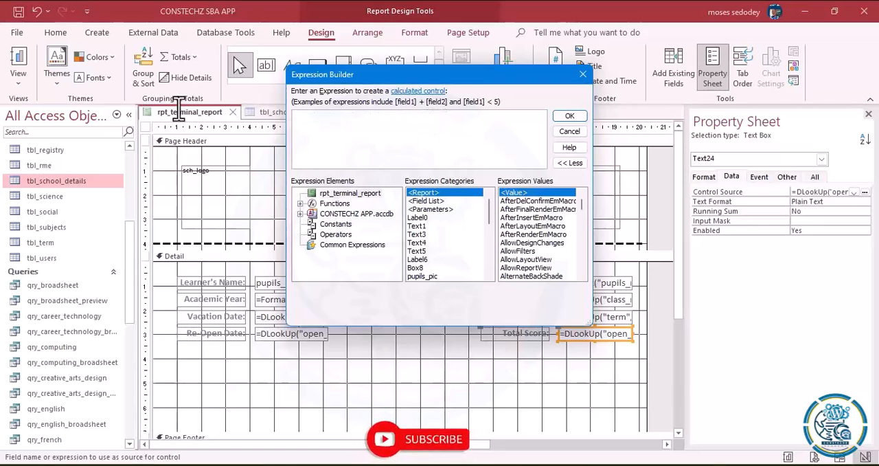
text(=DLookUp("[total_score]","qry_remarks","[pupils_name] = '" & [pupils_name] & "'"))
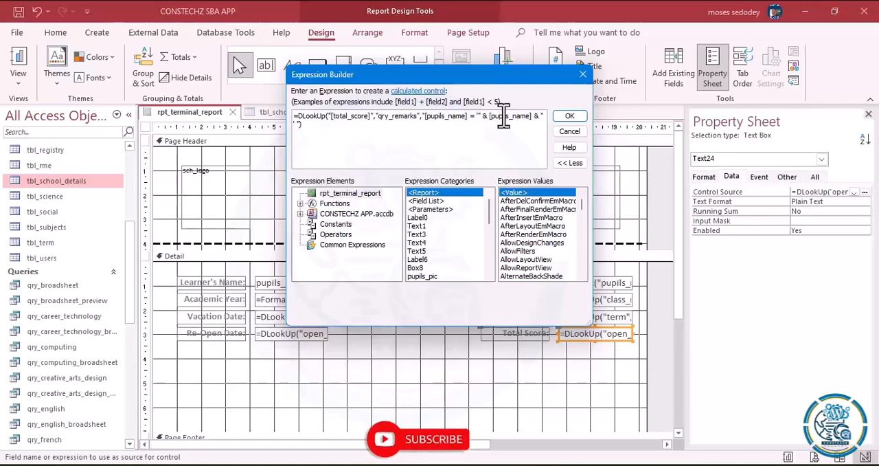
key(Right)
key(Right)
key(Right)
key(Right)
key(Right)
key(Right)
key(Right)
key(Right)
key(Right)
key(Right)
key(Right)
key(Right)
key(Right)
key(Right)
key(Right)
key(Right)
key(Right)
click(570, 118)
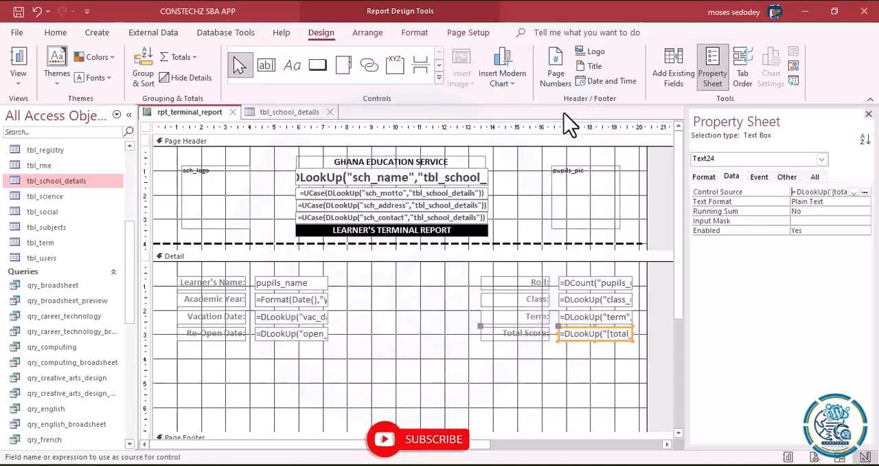
- Switch the report to Layout View and check the Total Score: value of each learner
click(20, 79)
click(49, 170)
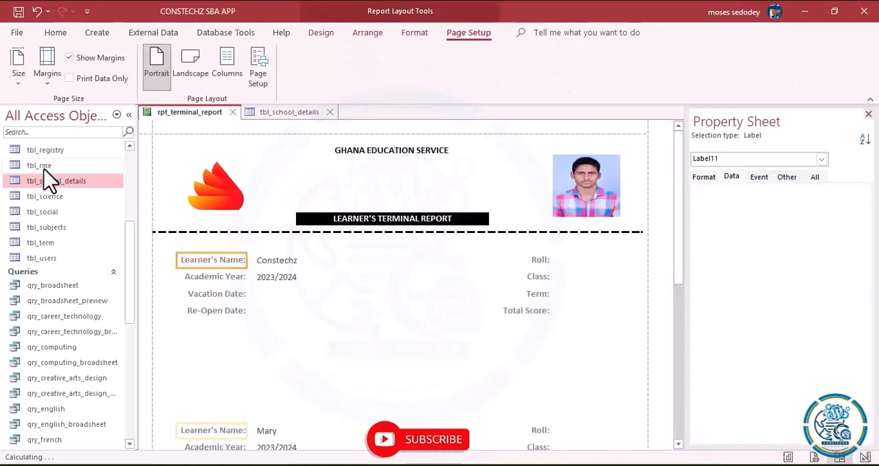
click(570, 312)
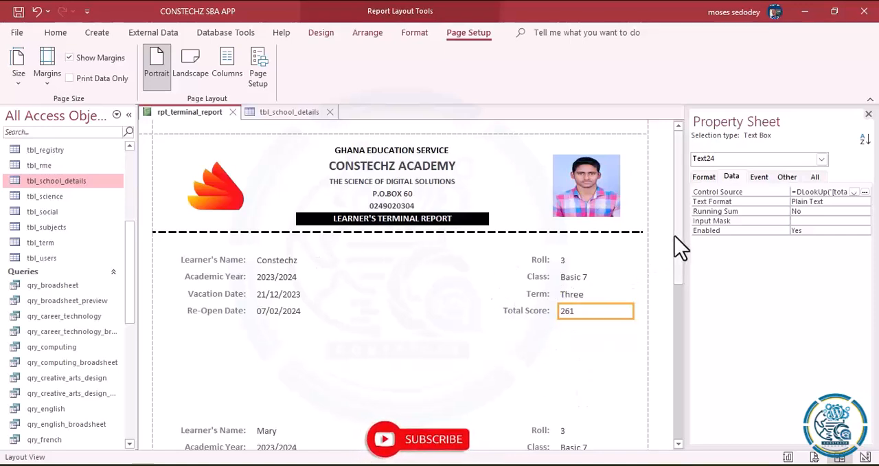
drag(680, 247, 676, 313)
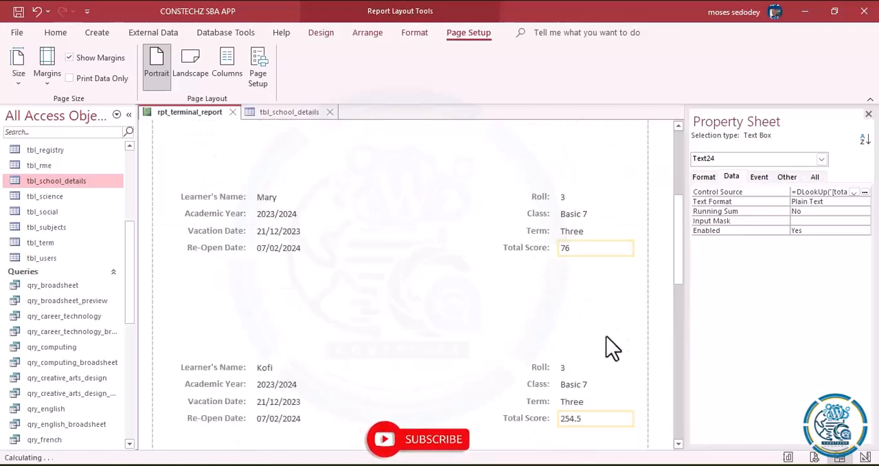
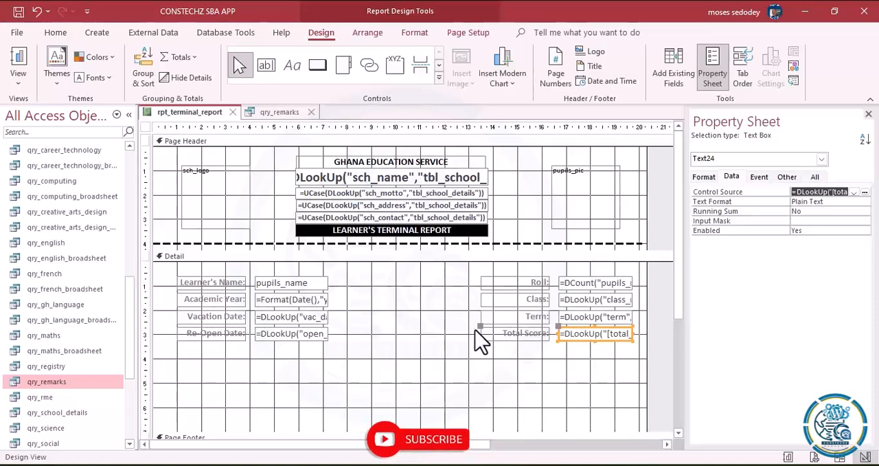
- Duplicate the Total Score: label and text box directly beneath the original and change the copied label's caption to Position:
drag(464, 335, 596, 340)
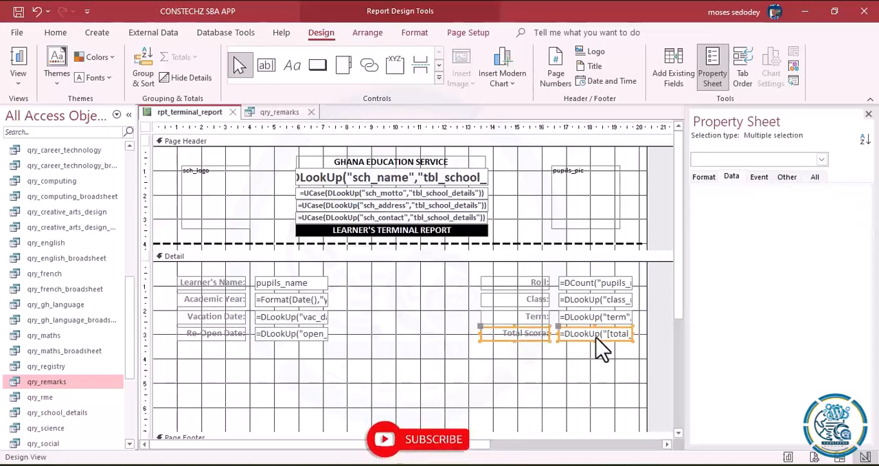
key(ctrl+c)
key(ctrl+v)
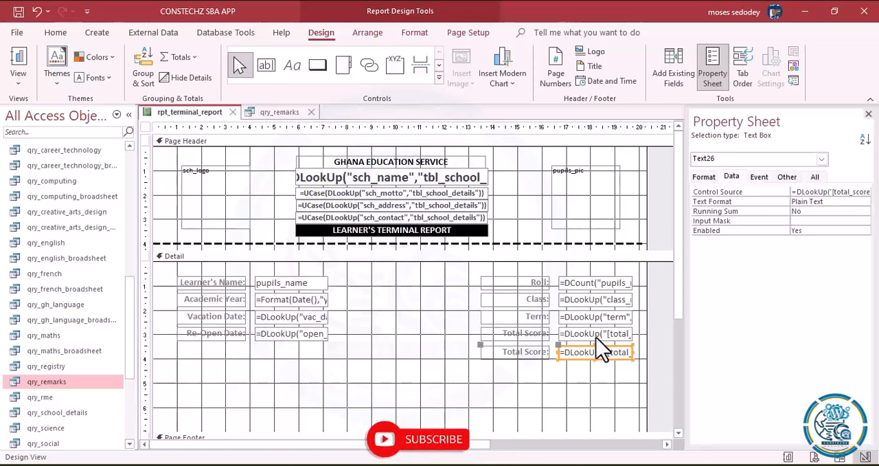
key(Up)
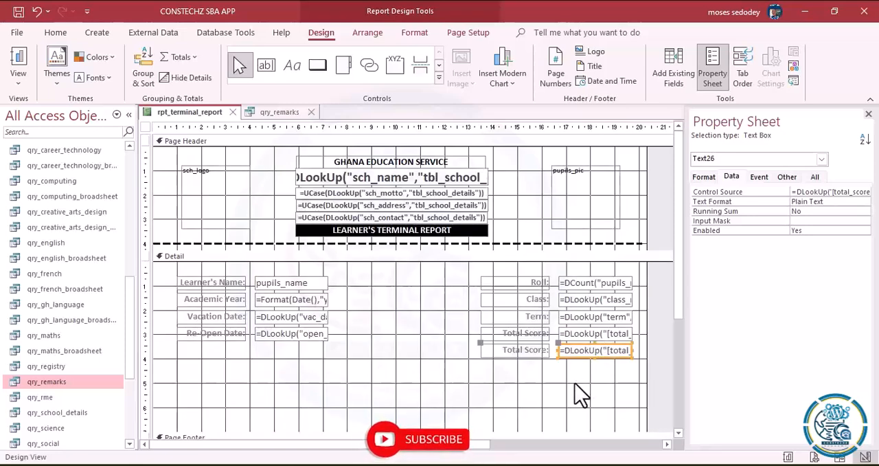
click(522, 349)
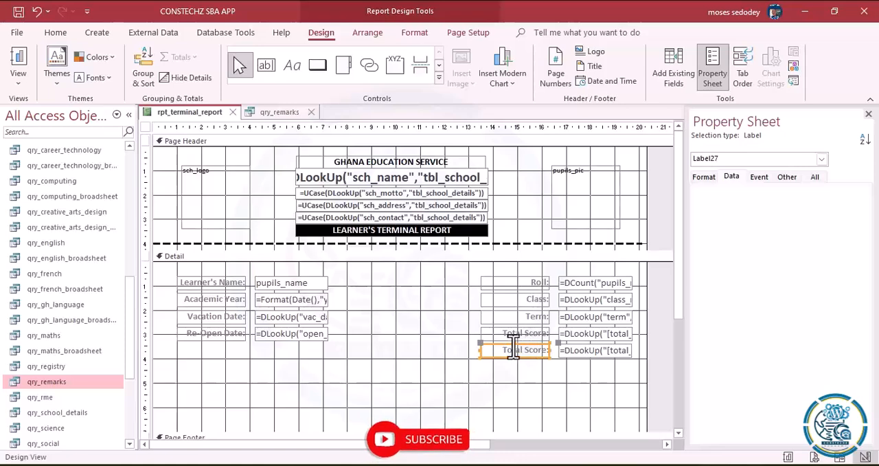
drag(503, 350, 540, 356)
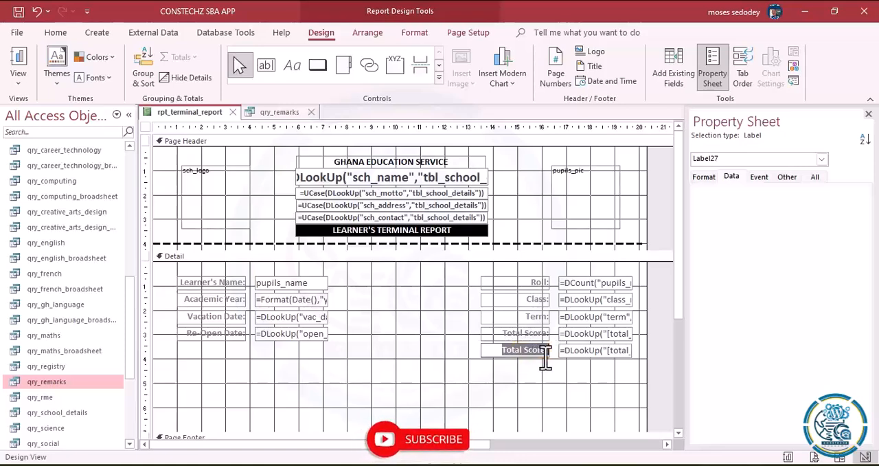
key(Delete)
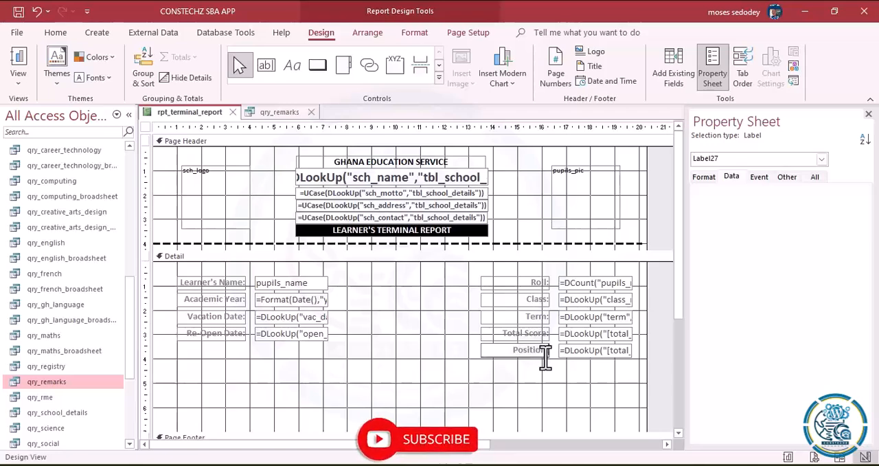
- Select the Position: text box, copy the DLookUp expression written after "Position:" in the Word document and return to Access
click(581, 353)
key(alt+Tab)
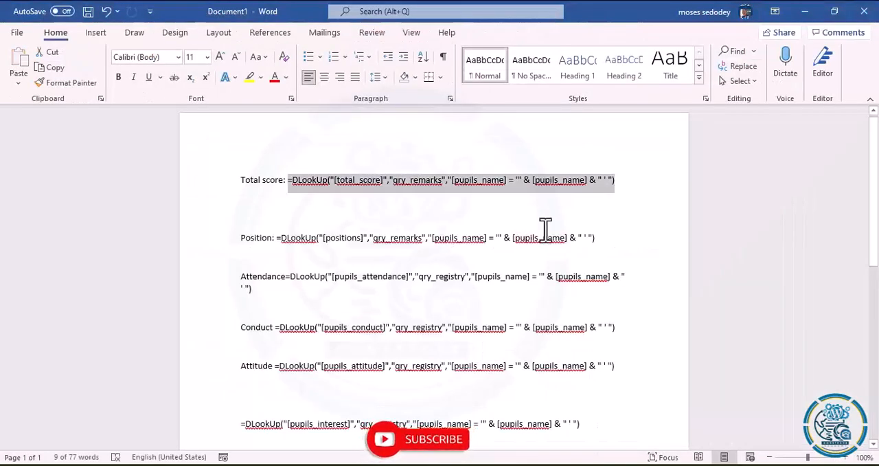
drag(596, 238, 291, 240)
key(ctrl+c)
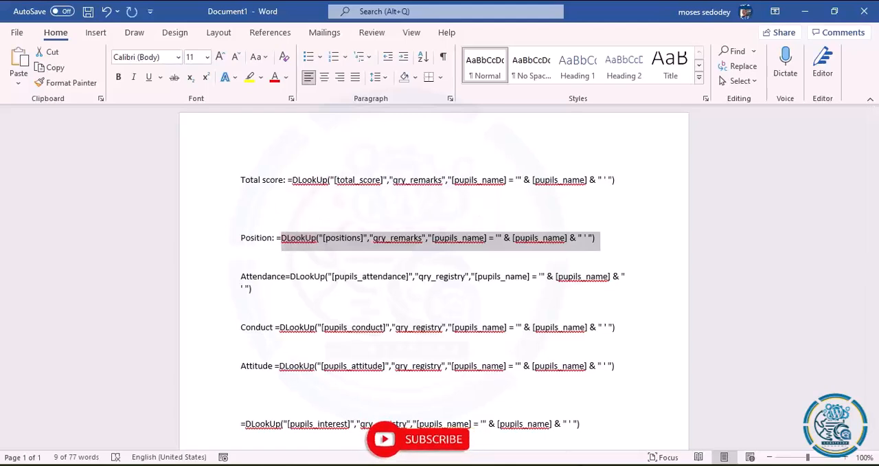
key(alt+Tab)
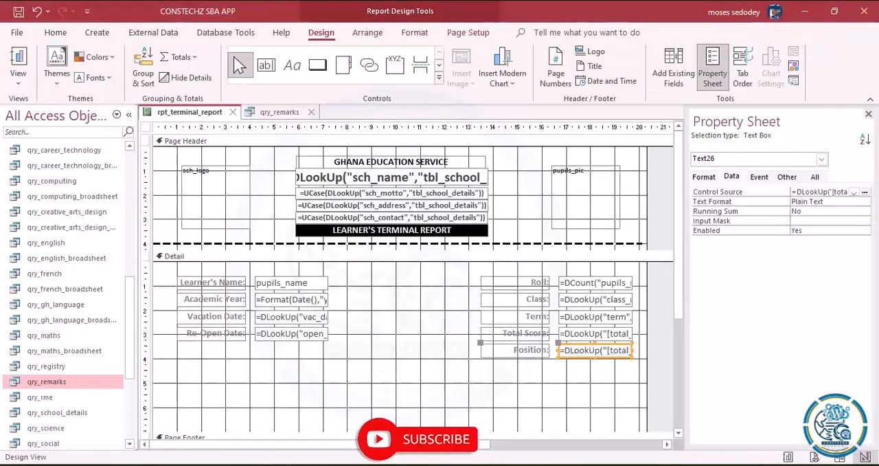
- Set the Position: text box's control source to =DLookUp("[positions]","qry_remarks","[pupils_name] = '" & [pupils_name] & " ' ")
click(864, 193)
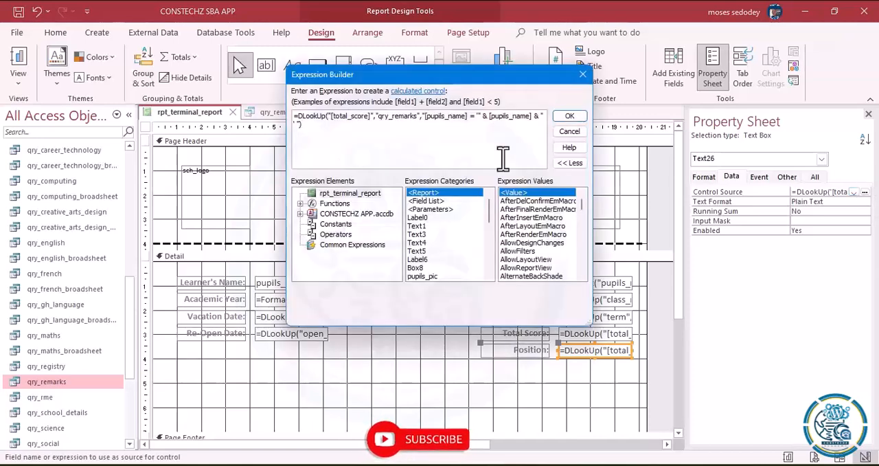
key(ctrl+a)
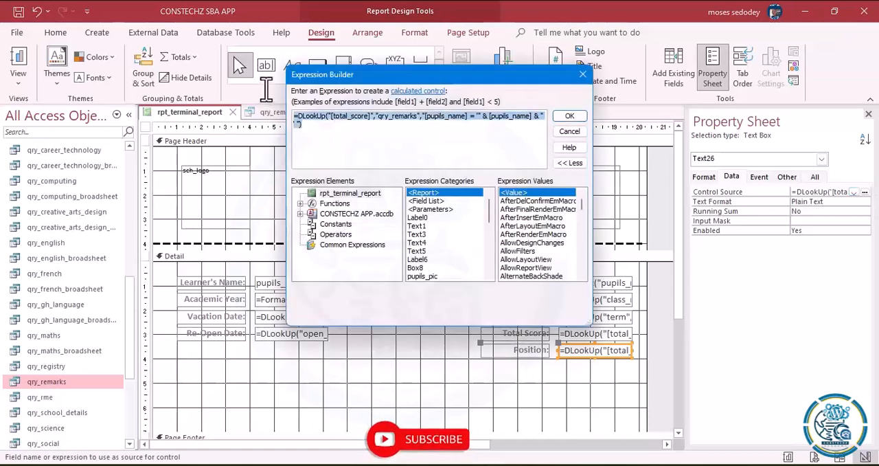
key(ctrl+v)
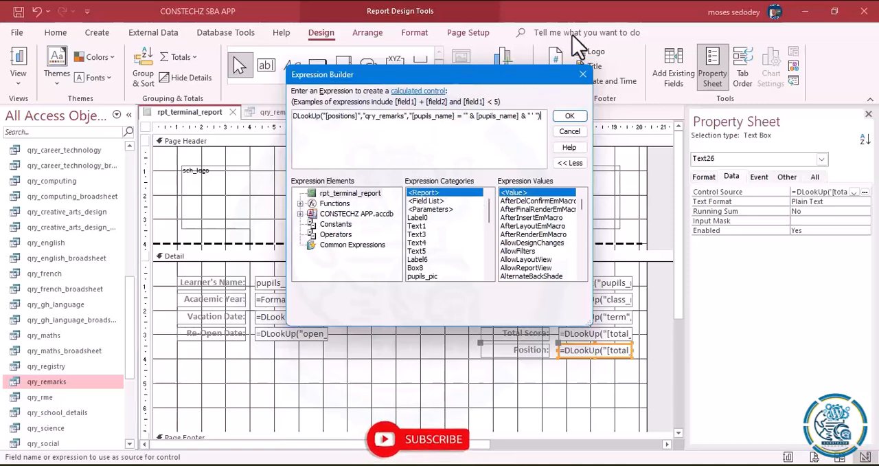
click(569, 118)
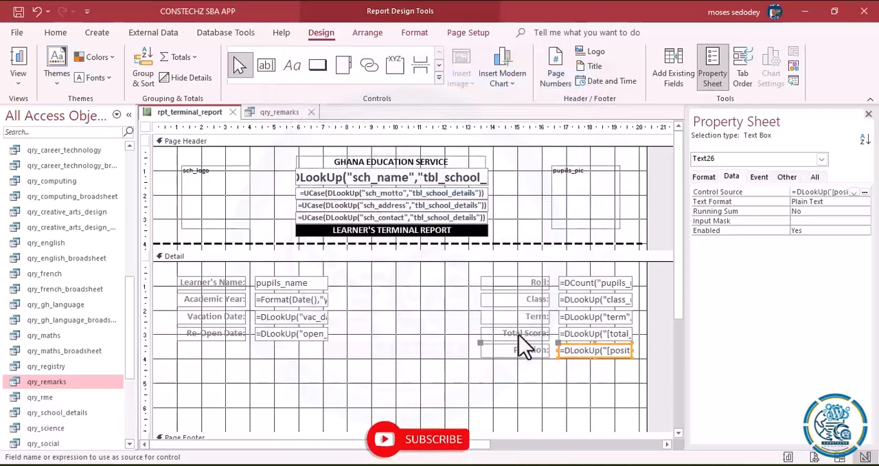
- Switch the report to Layout View and check the value beside Position:
click(507, 405)
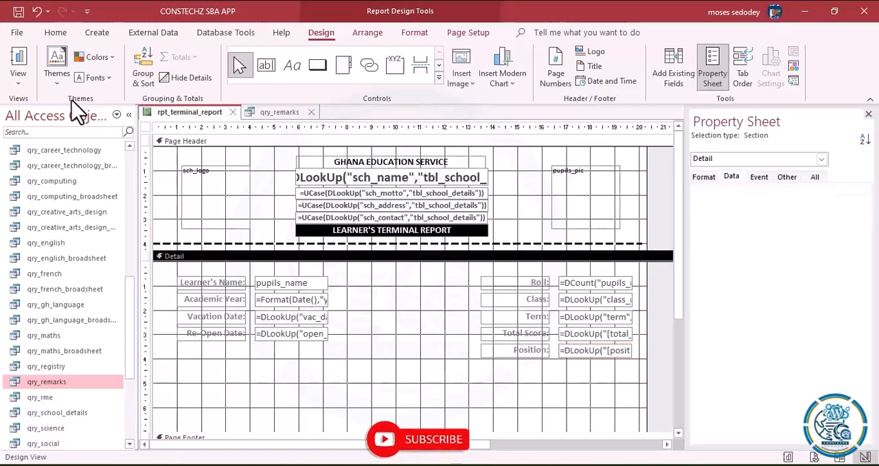
click(21, 81)
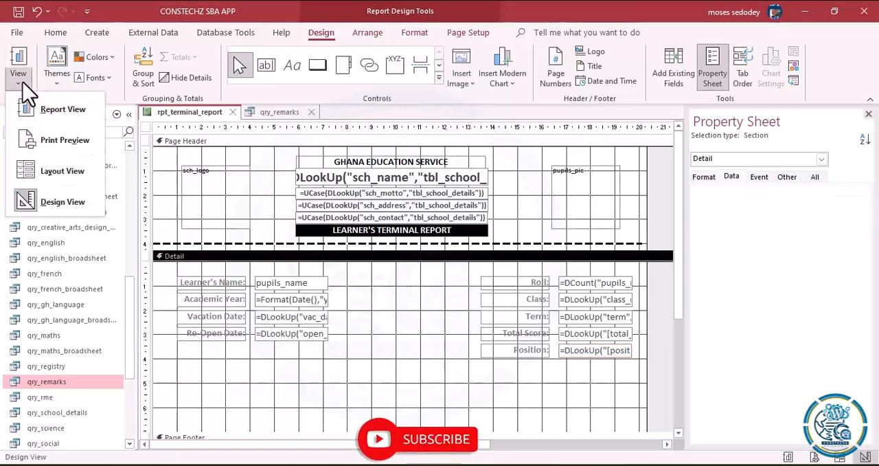
click(62, 171)
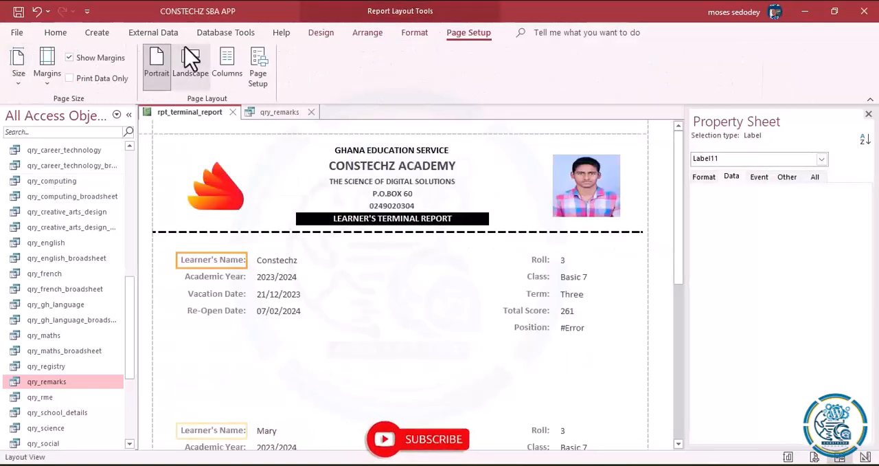
- Return to Design View and make all labels and text boxes in the Detail section bold
click(319, 33)
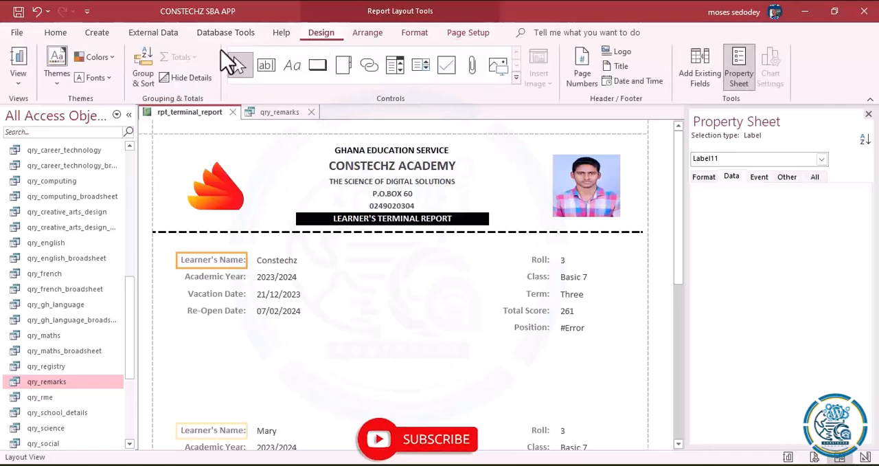
click(18, 84)
click(39, 202)
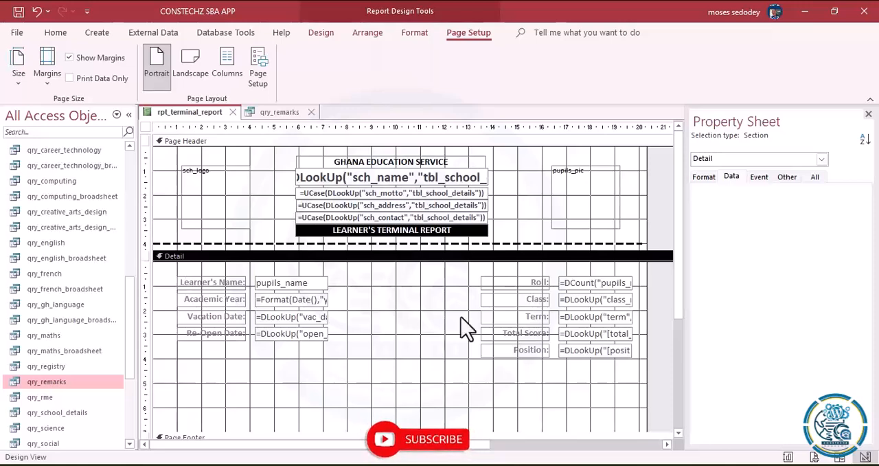
drag(584, 381, 181, 275)
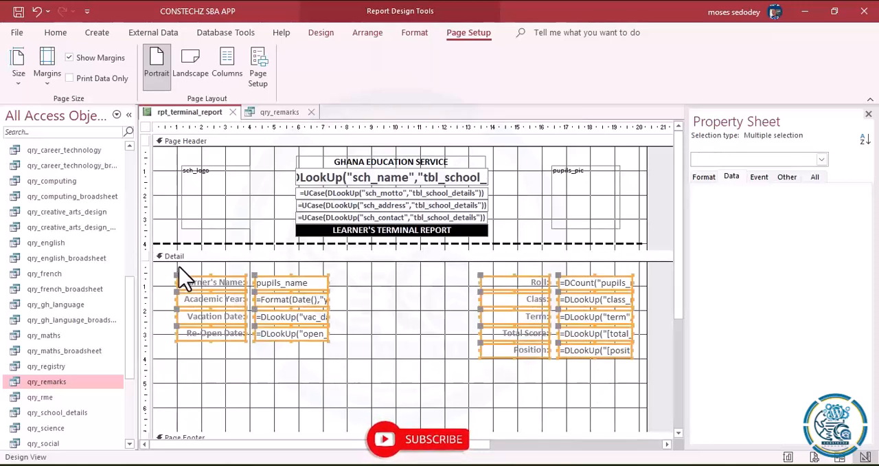
click(56, 35)
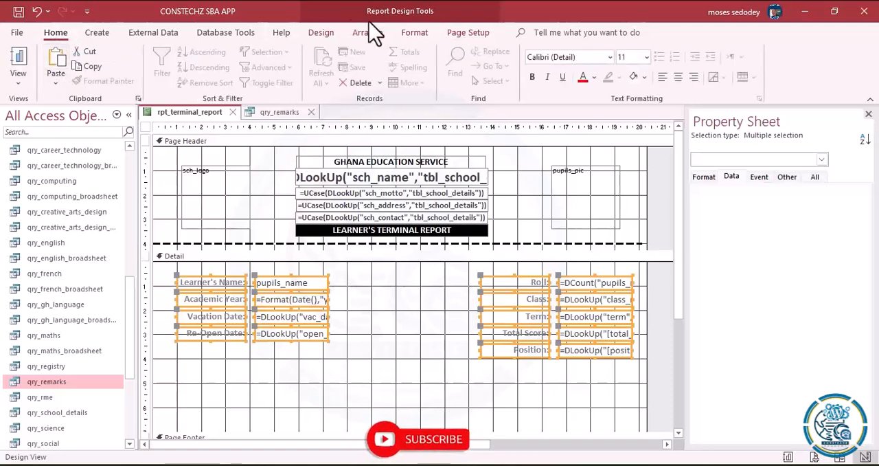
click(416, 35)
click(100, 79)
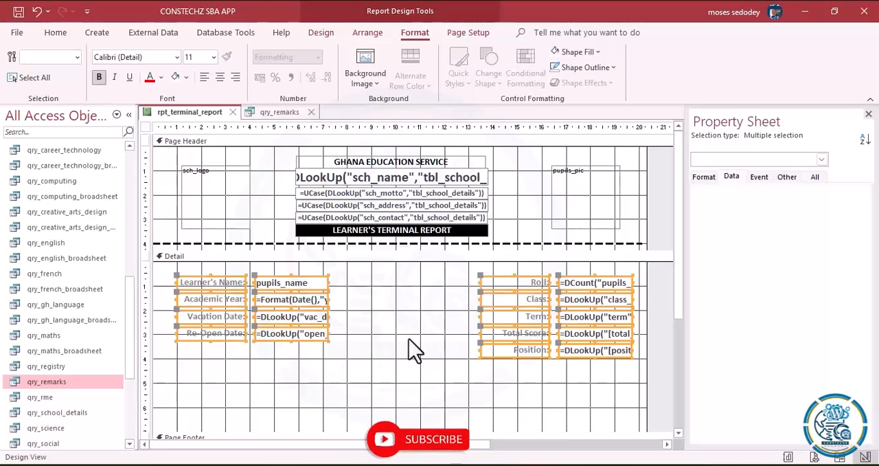
click(399, 378)
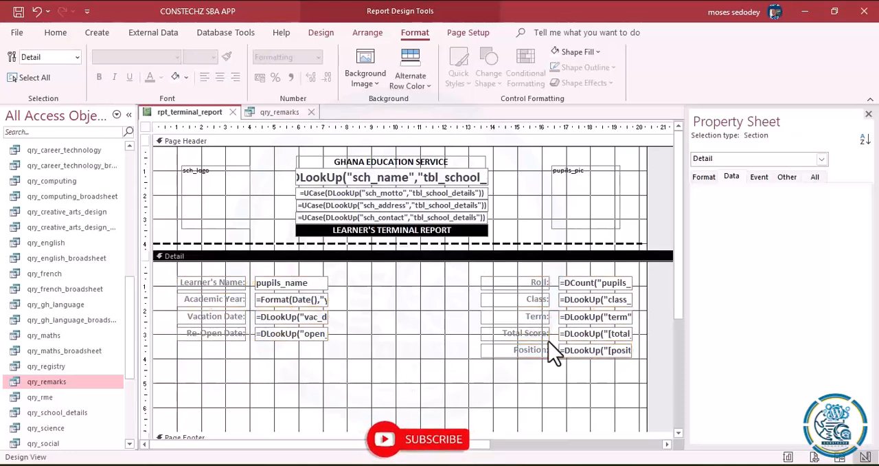
- Duplicate the Roll:, Class:, Term:, Total Score: and Position: rows and place the copies below the Re-Open Date: row
drag(677, 304, 681, 323)
drag(525, 247, 621, 338)
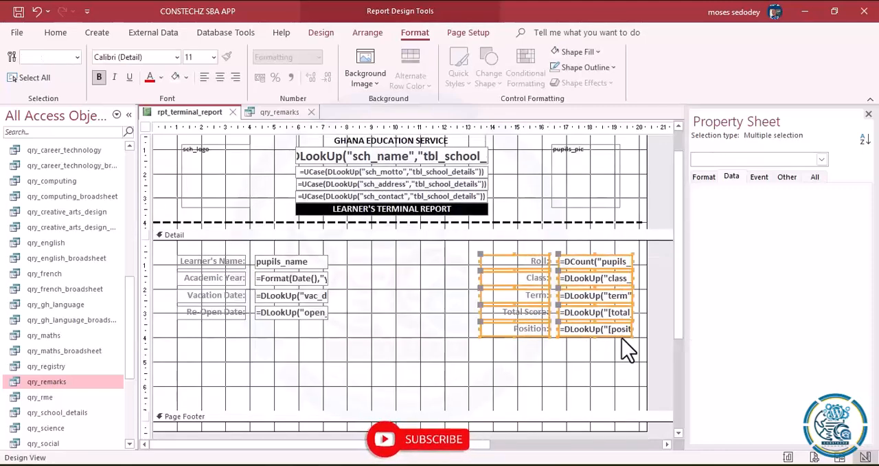
key(ctrl+c)
key(ctrl+v)
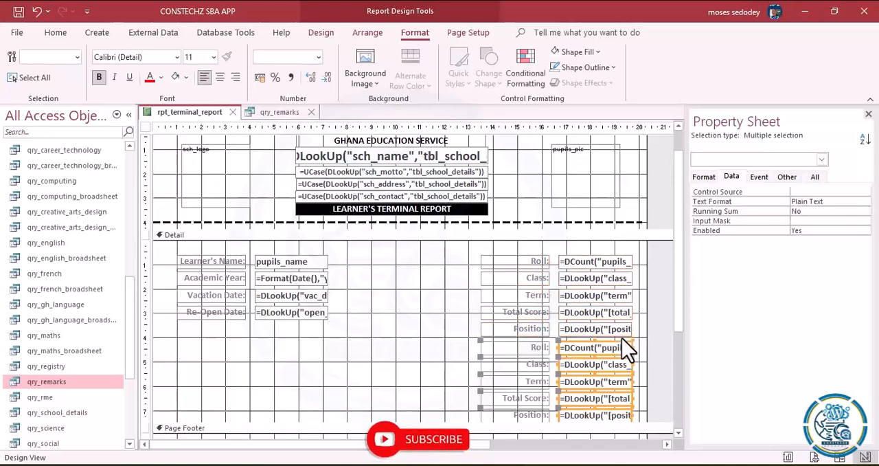
drag(463, 353, 614, 415)
drag(600, 381, 302, 395)
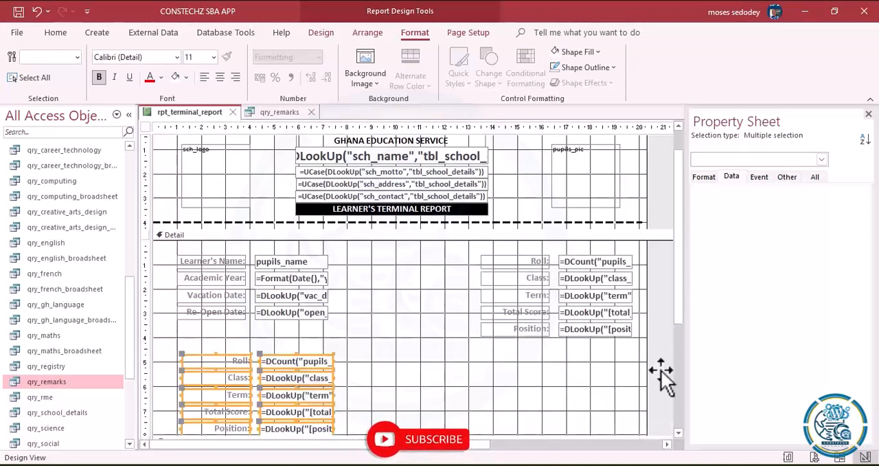
- Extend the Detail section to about 13.5 cm high and move the five copied rows down to about the 6 cm mark
click(677, 434)
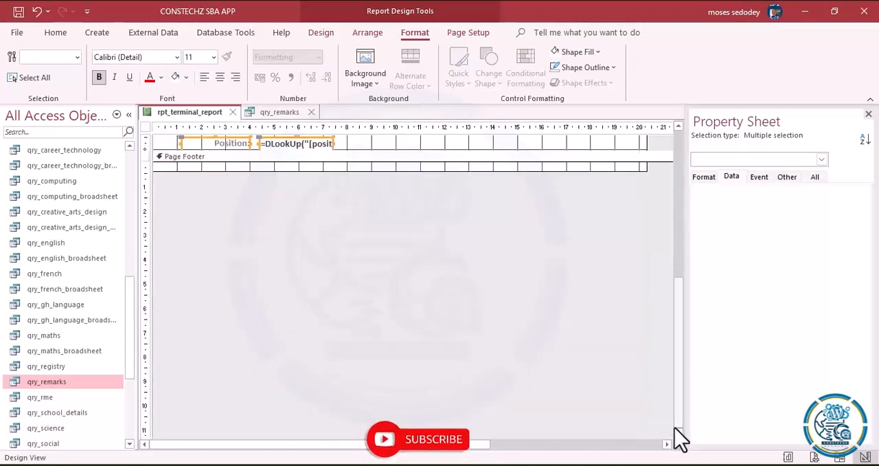
click(679, 126)
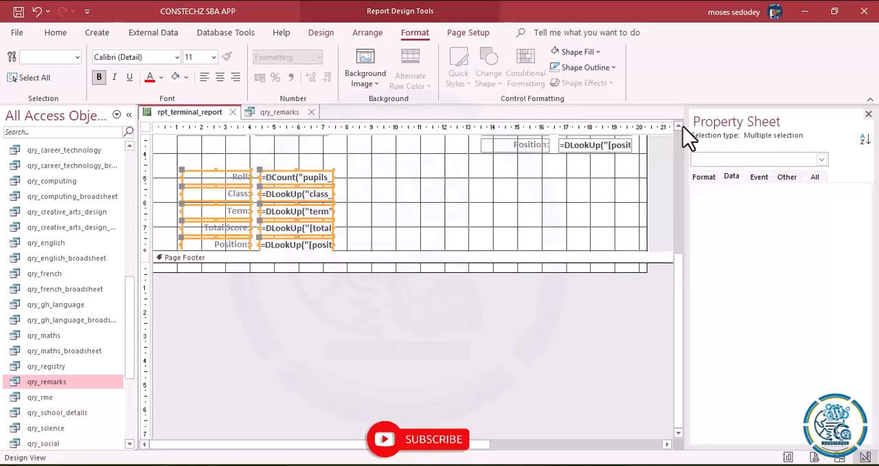
click(227, 258)
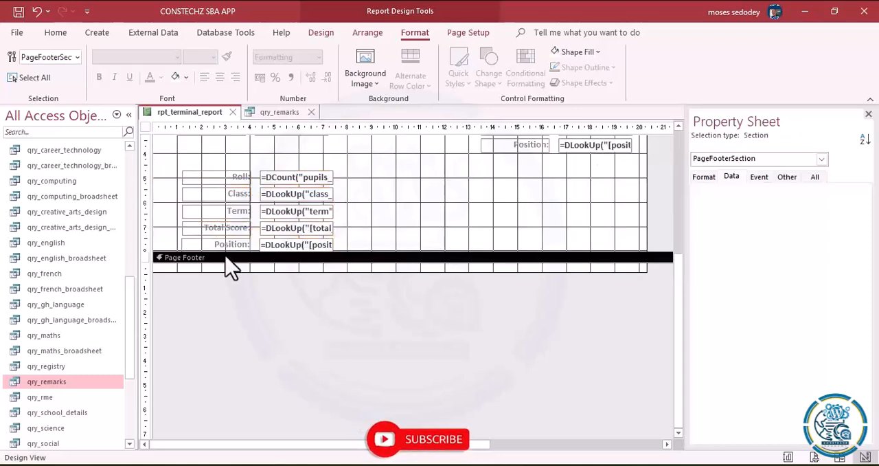
drag(221, 251, 218, 386)
drag(202, 157, 359, 255)
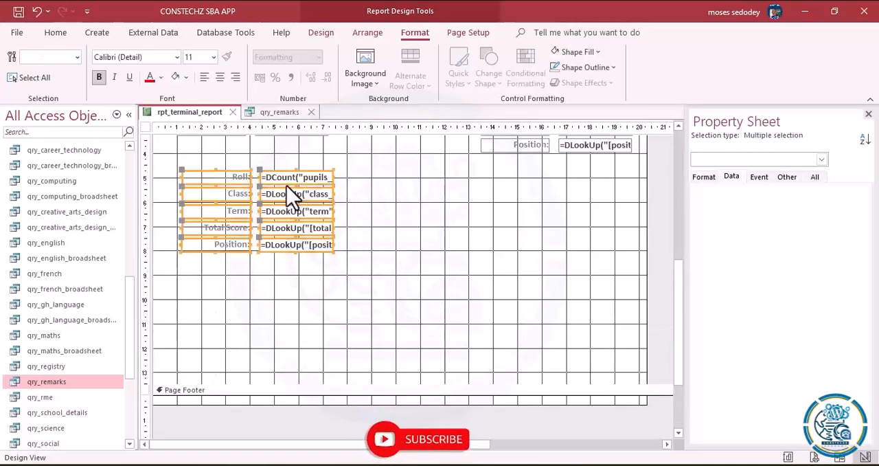
drag(283, 181, 290, 215)
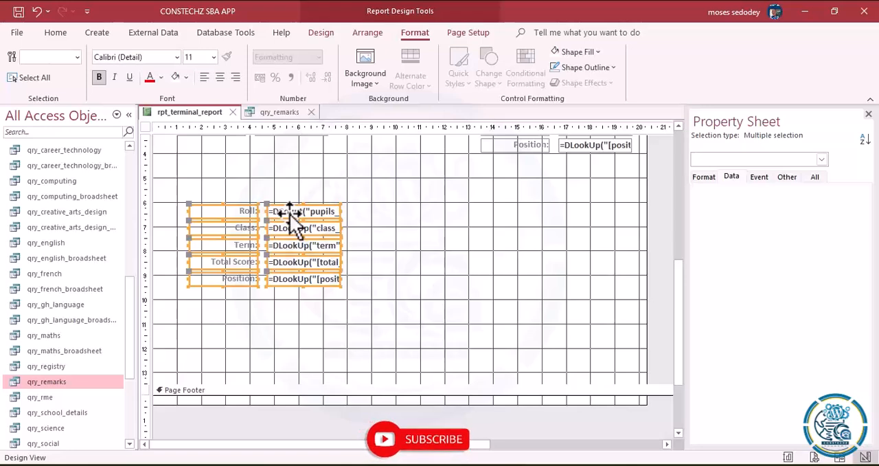
- Change the captions of the copied Roll: and Class: labels to Attendance: and Conduct:
click(248, 211)
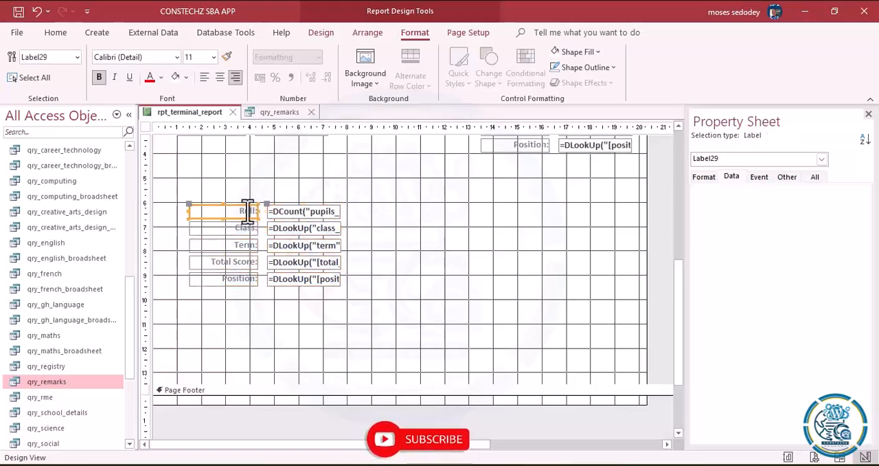
click(255, 211)
drag(255, 210, 217, 210)
text(Attendance:)
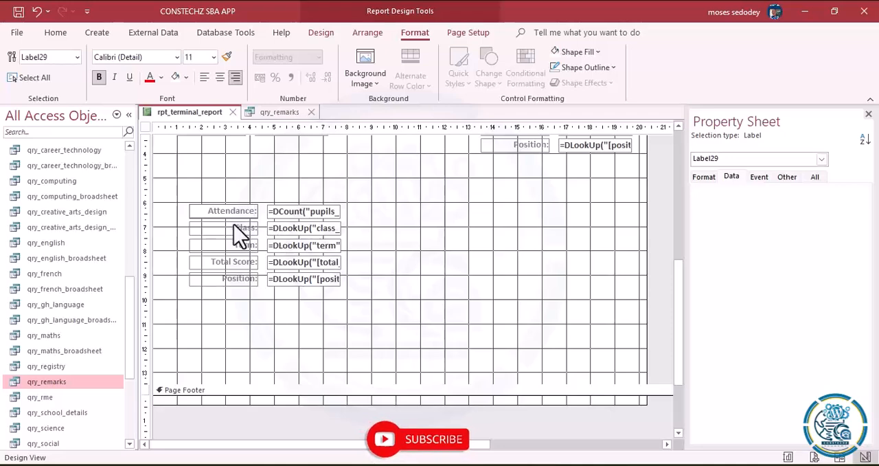
click(237, 227)
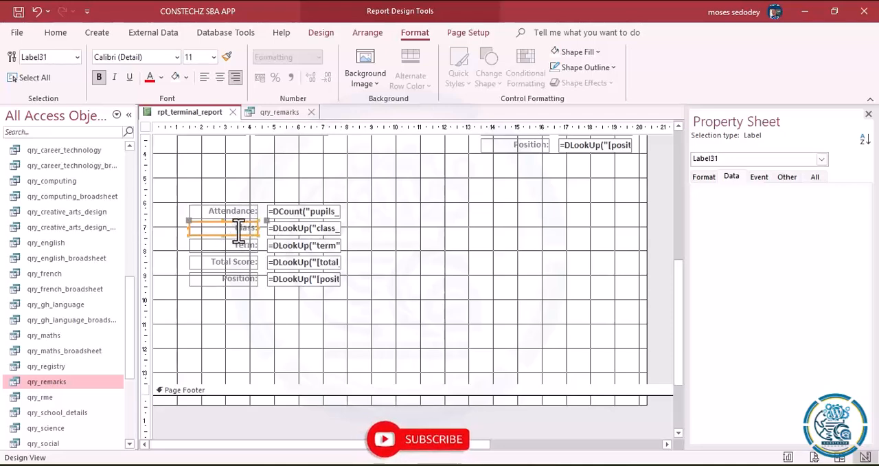
drag(257, 227, 242, 228)
text(Conduct:)
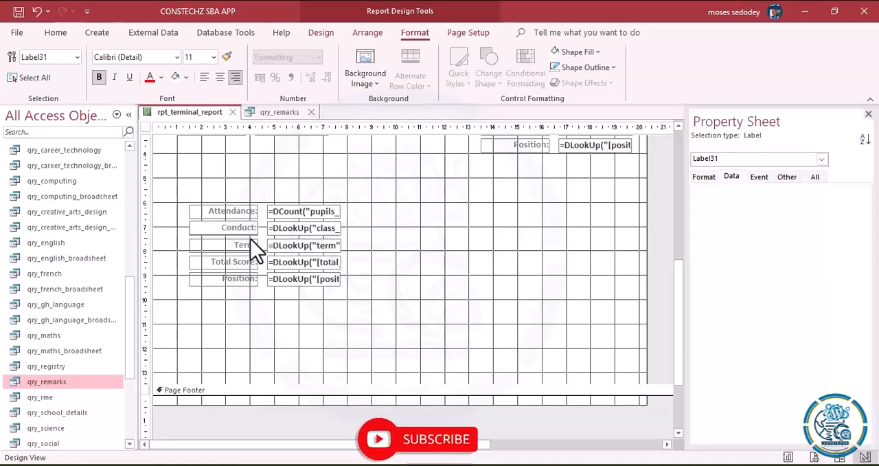
click(251, 245)
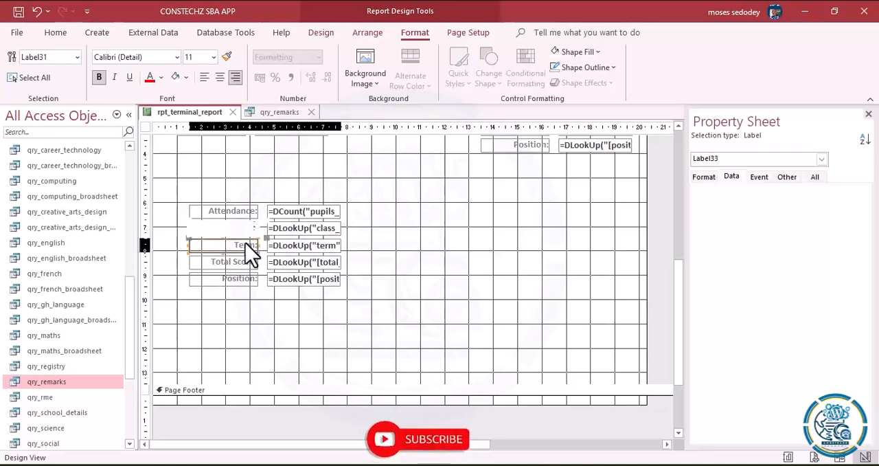
- Change the captions of the copied Term: and Total Score: labels to Attitude: and Interest:
drag(254, 244, 218, 243)
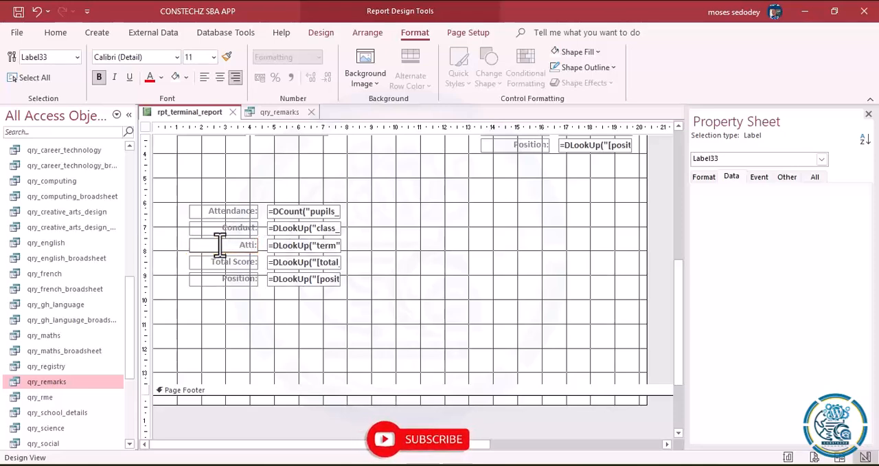
click(247, 266)
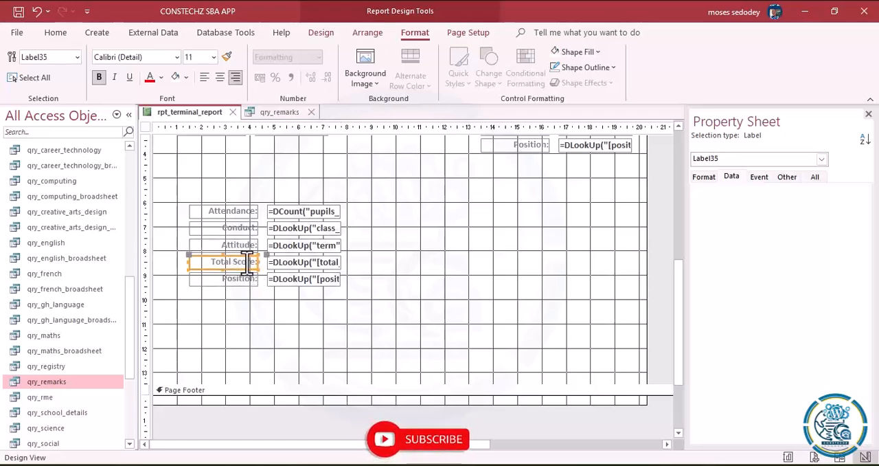
click(254, 262)
drag(254, 261, 171, 259)
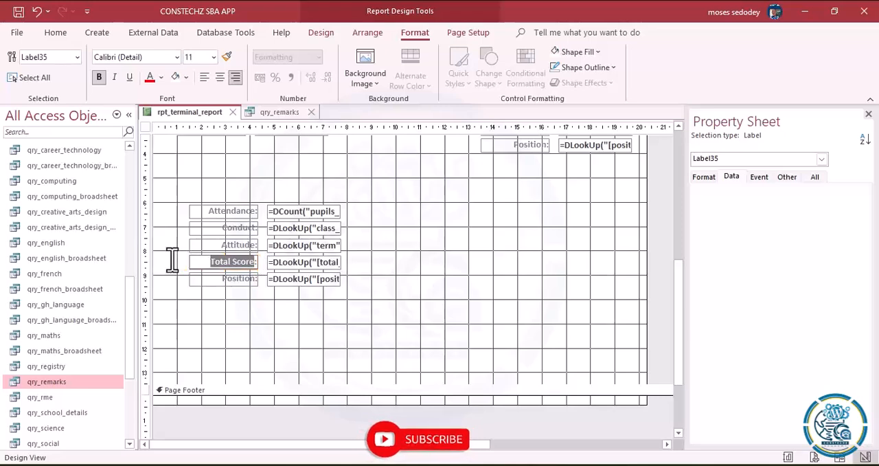
key(BackSpace)
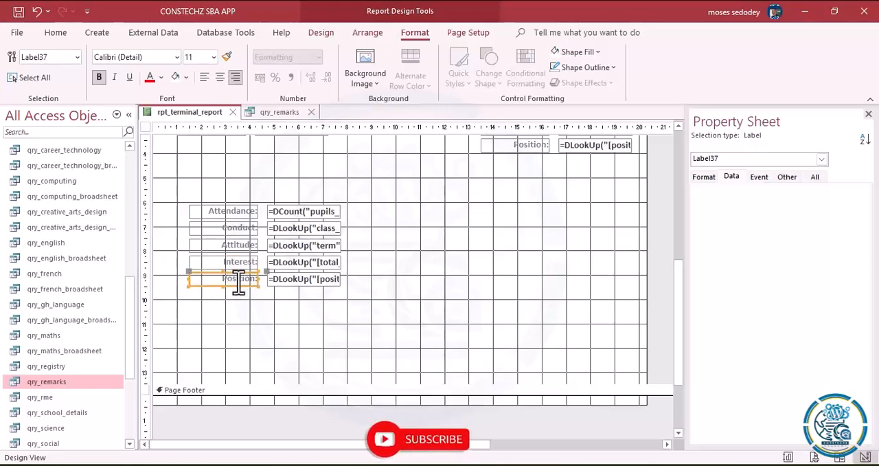
- Change the caption of the copied Position: label below Interest: to Class Teacher's Remarks:
drag(255, 281, 180, 271)
text(Class Teacher)
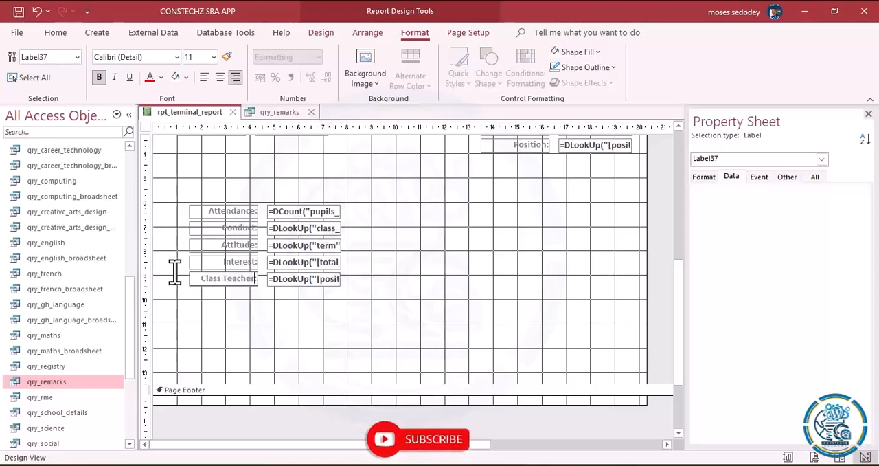
text('s Remarks:)
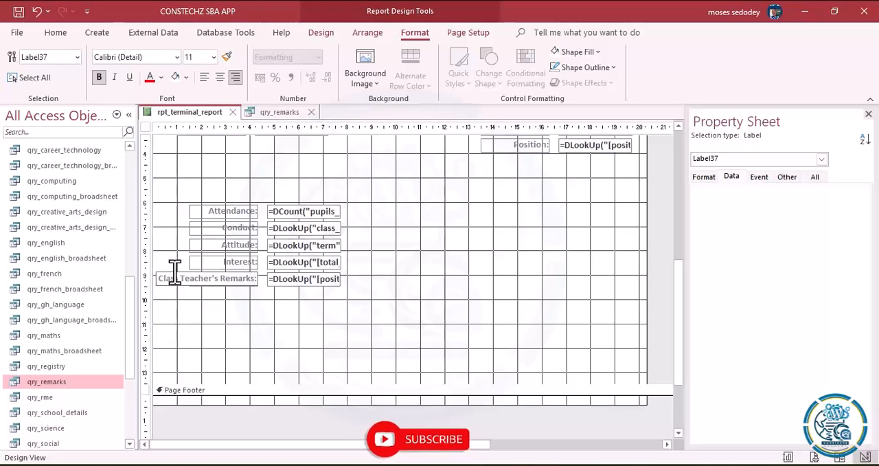
click(202, 320)
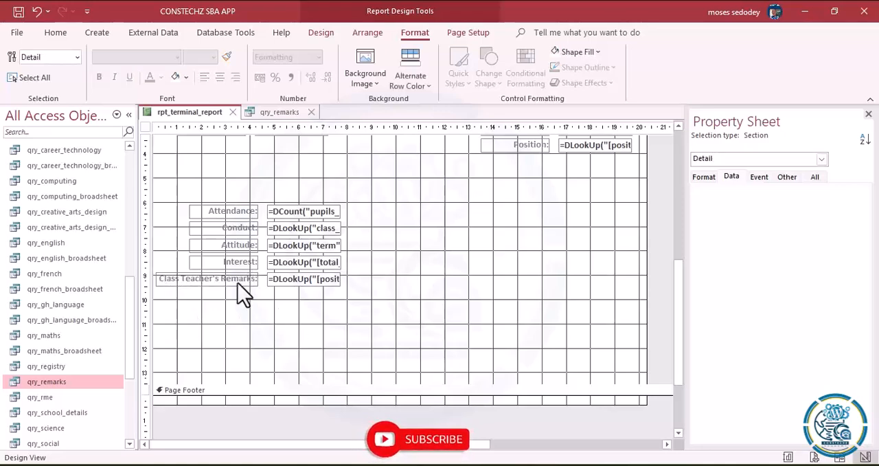
- Duplicate the Class Teacher's Remarks: row directly below itself and change the copied label's caption to HeadTeacher's Remarks:
drag(162, 270, 329, 286)
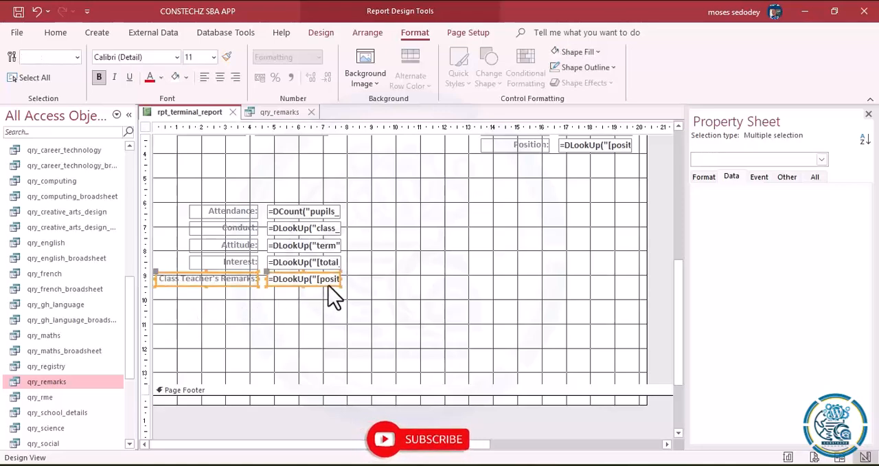
key(ctrl+c)
key(ctrl+v)
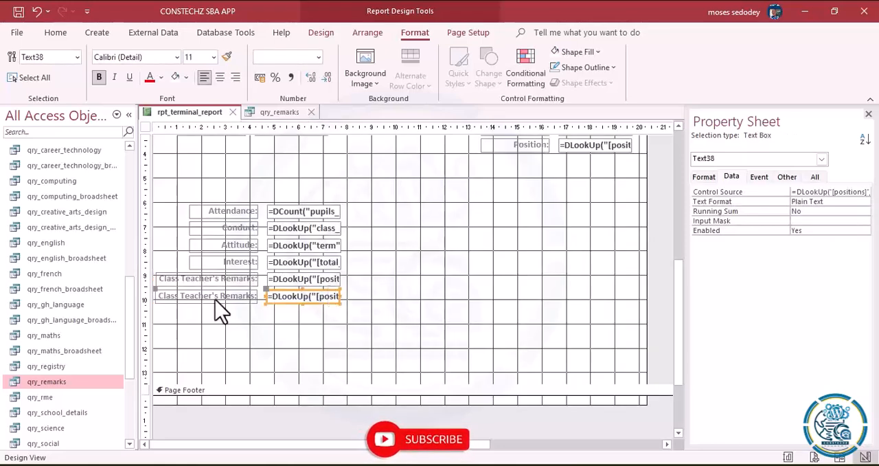
click(182, 299)
drag(182, 299, 113, 290)
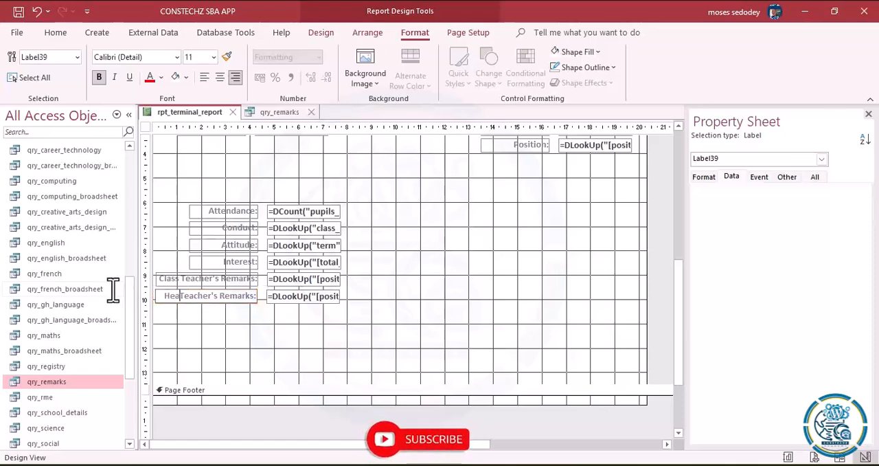
click(398, 327)
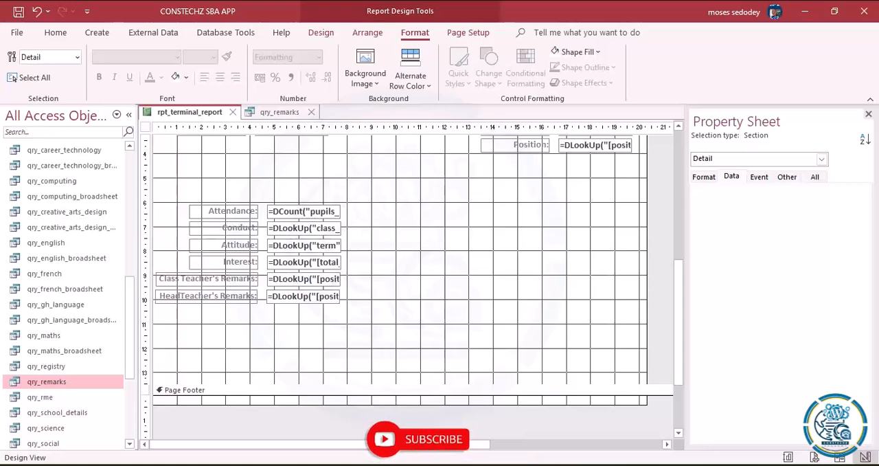
- Switch to the Word document and copy the Attendance DLookUp expression, including its equals sign
click(498, 465)
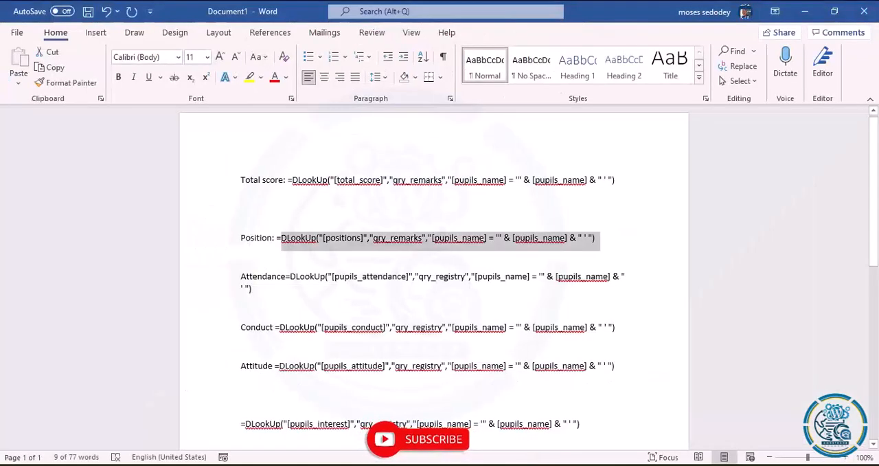
click(293, 281)
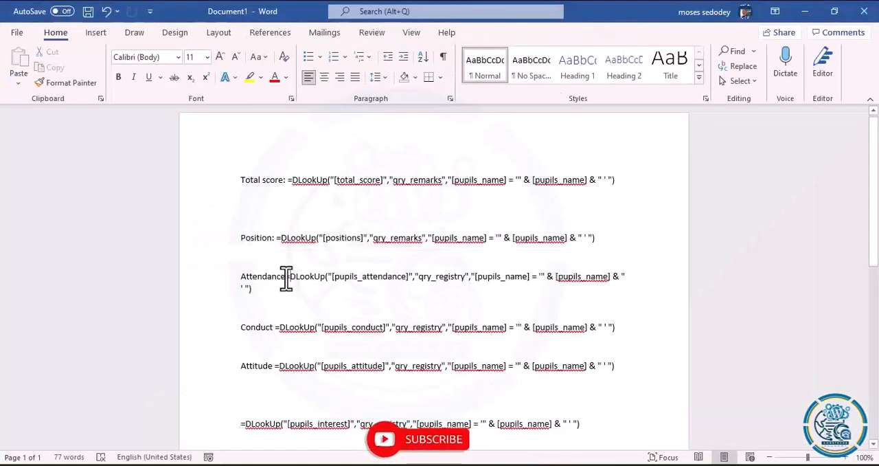
drag(287, 278, 359, 294)
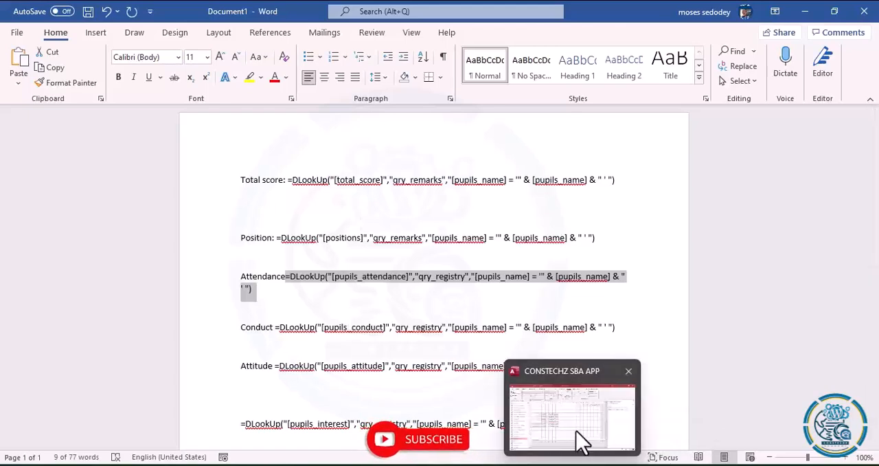
- Back in Access, set the Attendance: text box's control source to =DLookUp("[pupils_attendance]","qry_registry","[pupils_name] = '" & [pupils_name] & " ' ")
click(581, 437)
click(320, 212)
click(864, 192)
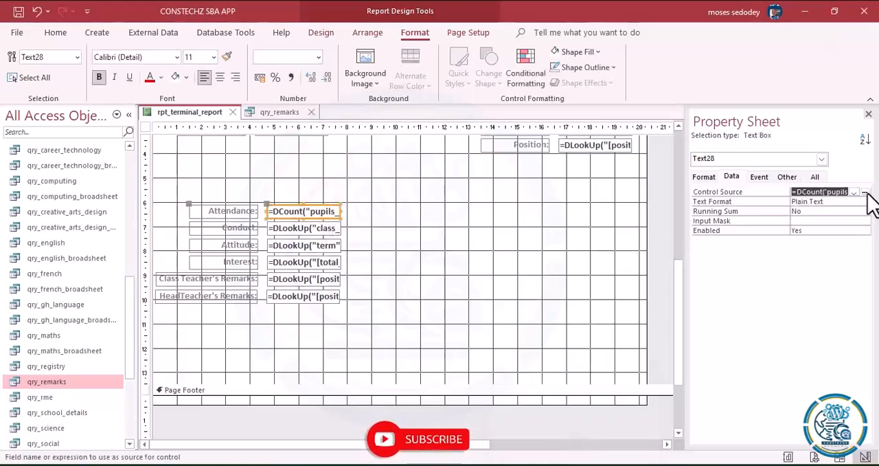
key(ctrl+a)
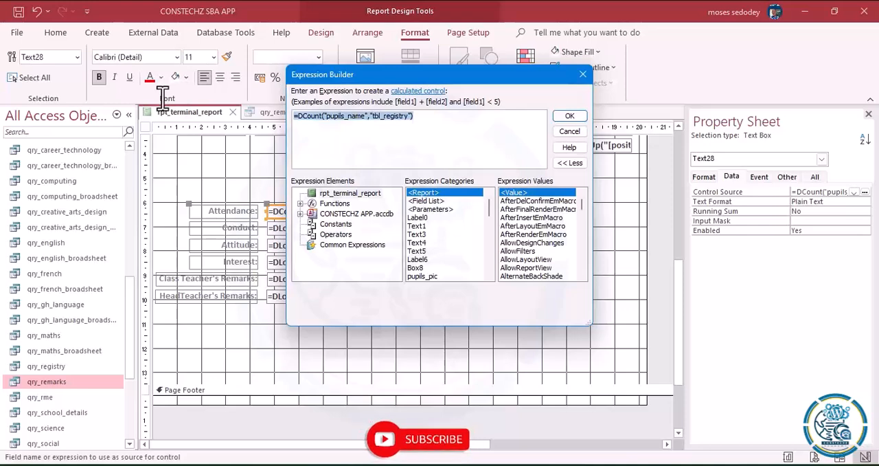
key(ctrl+v)
click(565, 116)
- Select the Conduct: text box and switch to the Word document to get the Conduct DLookUp expression
click(309, 228)
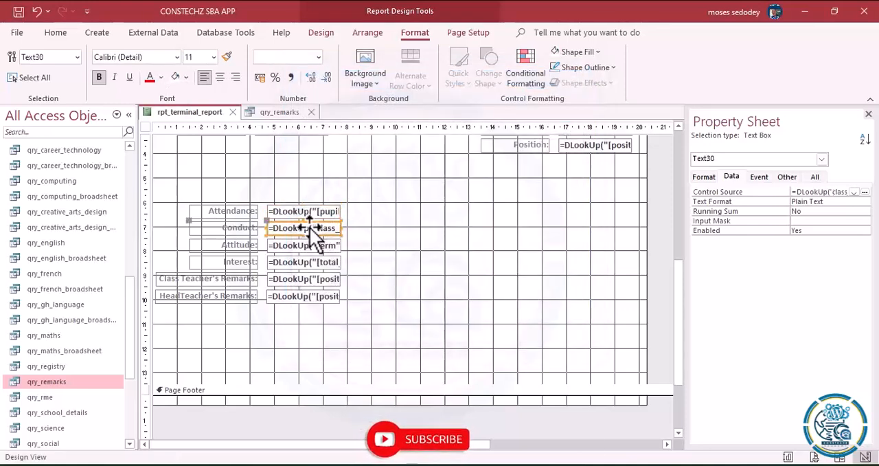
key(alt+Tab)
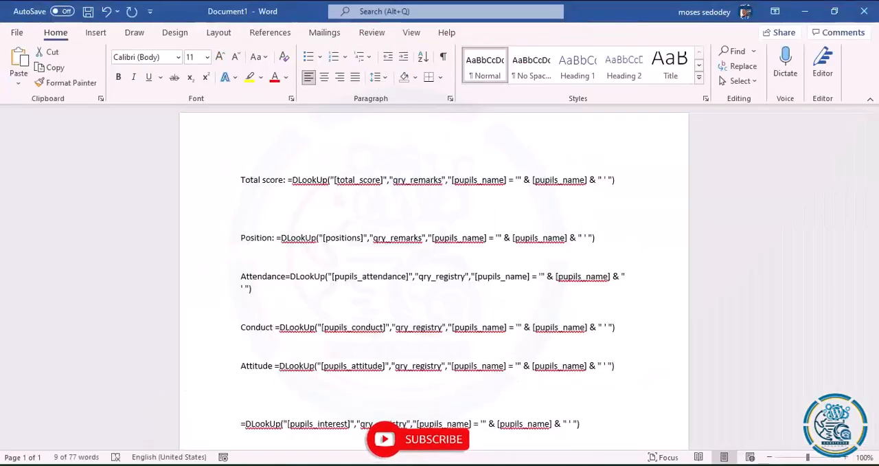